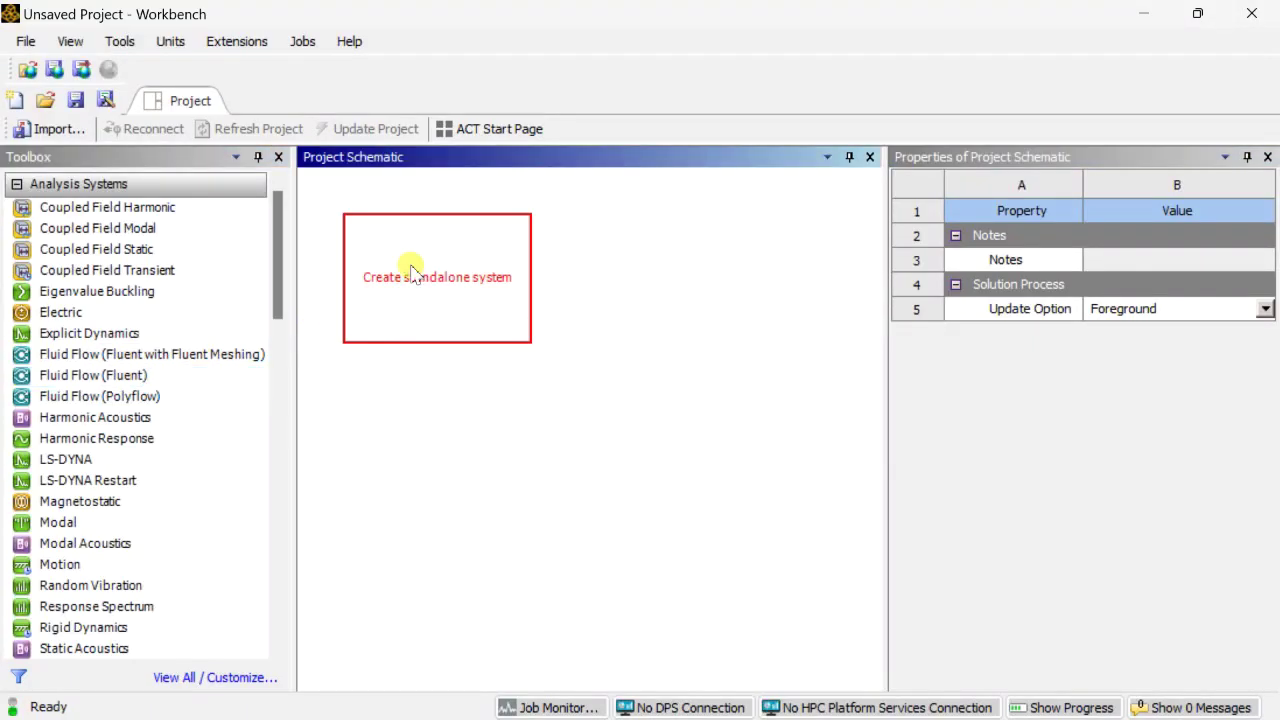
Step: Add a Fluid Flow (Fluent) system and start a new DesignModeler geometry from its Geometry cell
left_click(433, 284)
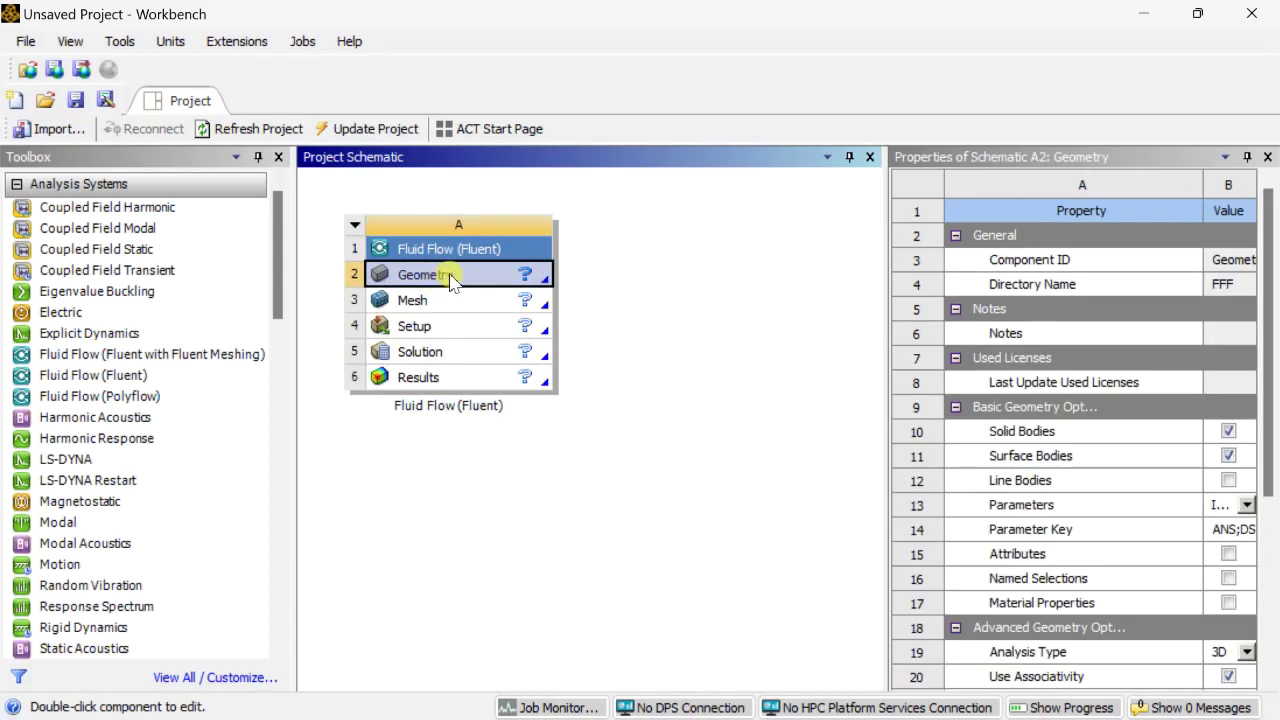
right_click(441, 284)
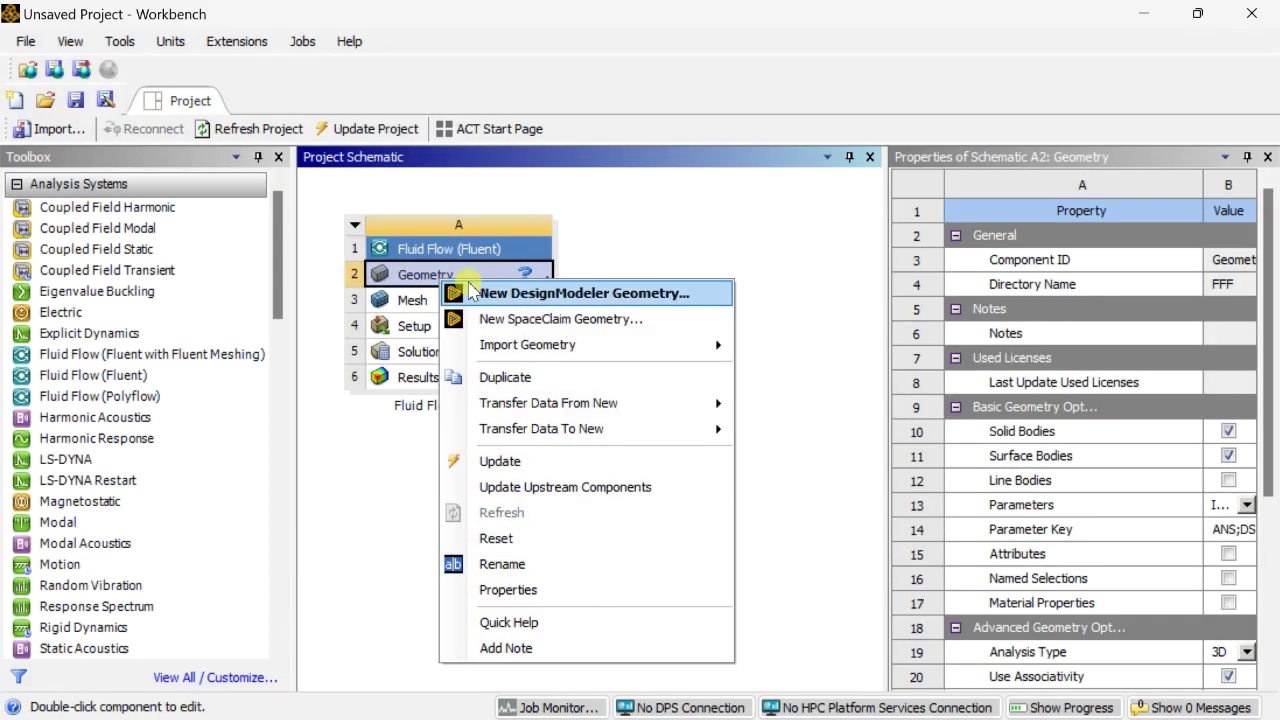
left_click(545, 293)
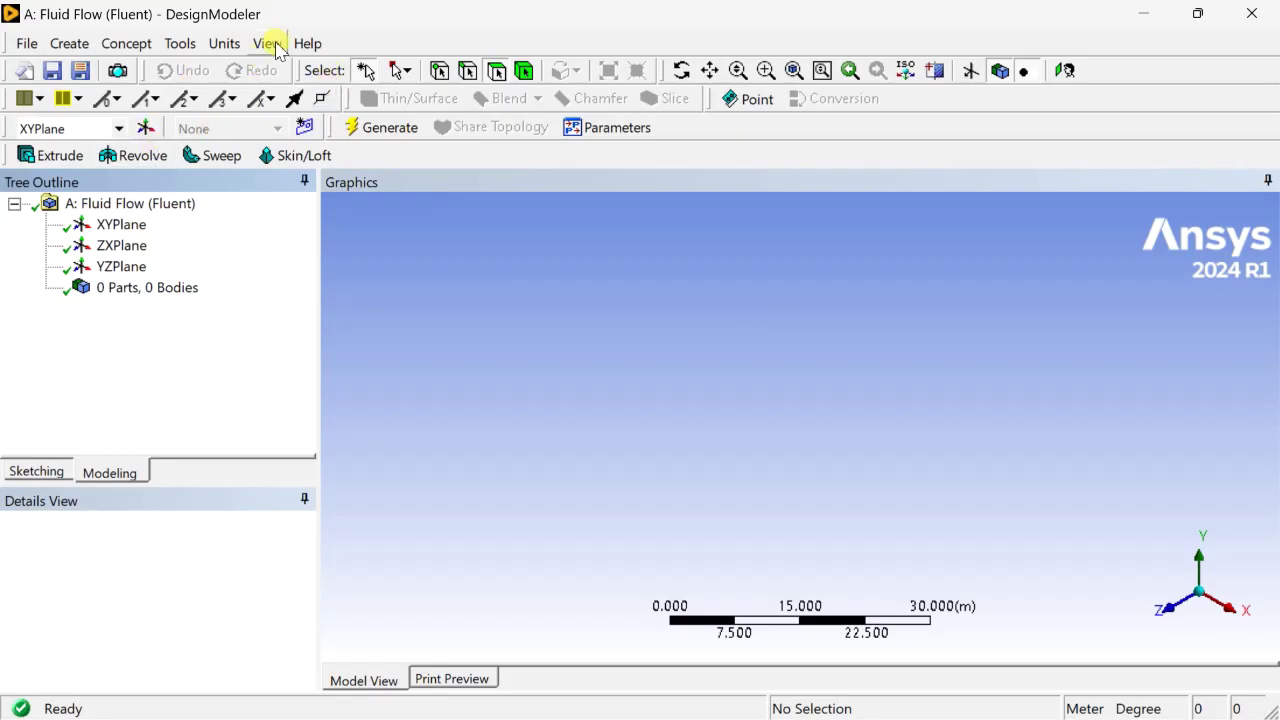
Step: Set the model units to millimetres and view the XYPlane face-on for sketching
left_click(224, 43)
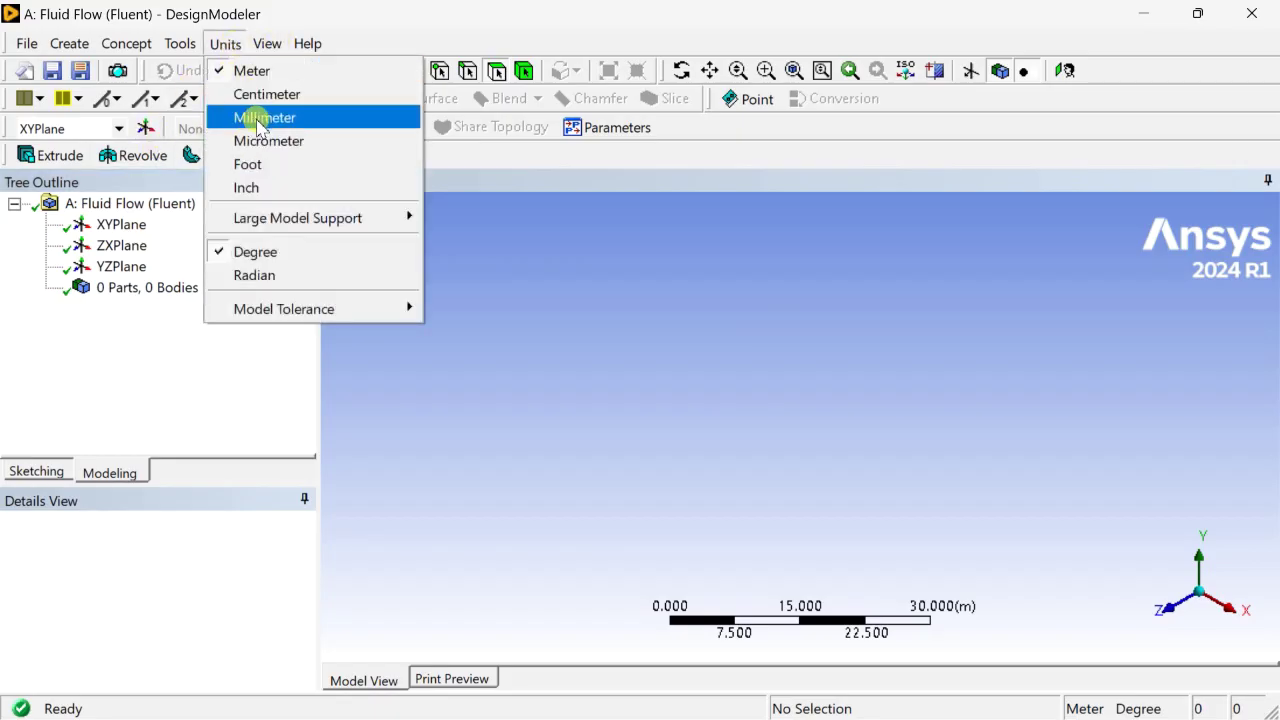
left_click(262, 118)
left_click(112, 224)
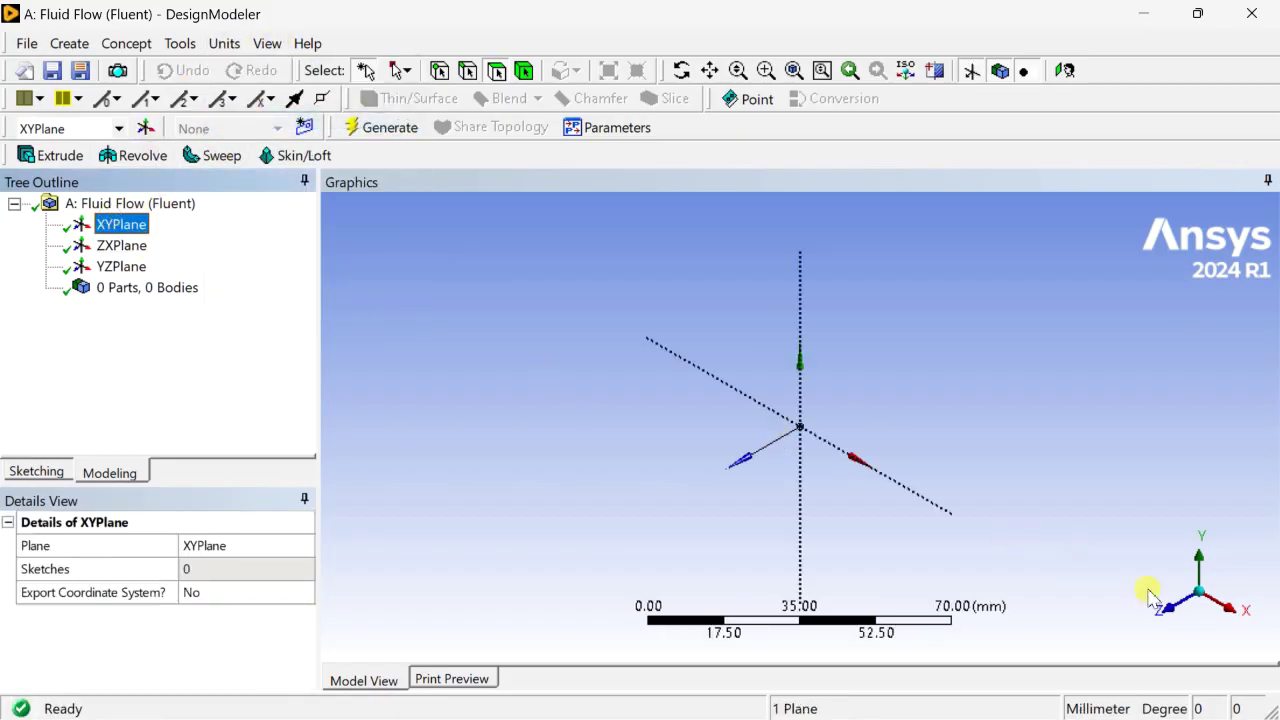
left_click(1172, 605)
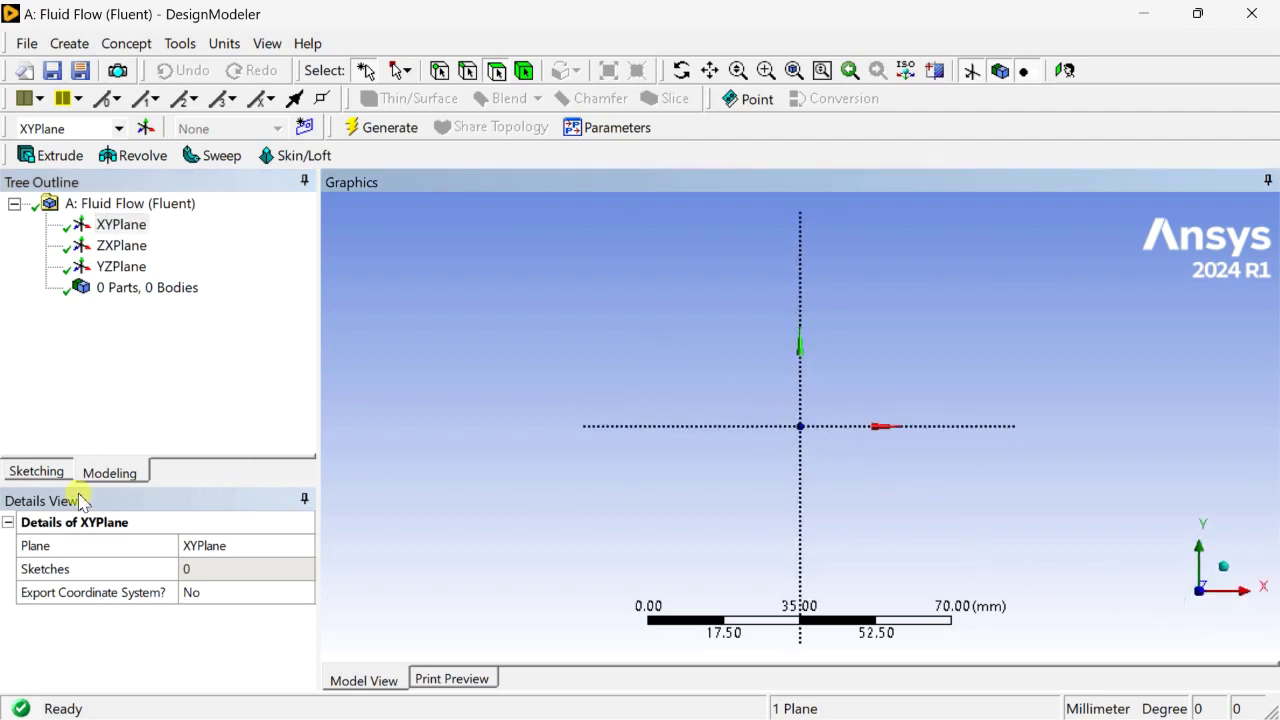
Step: Draw a closed four-edged polyline starting at the origin on the XYPlane
left_click(37, 472)
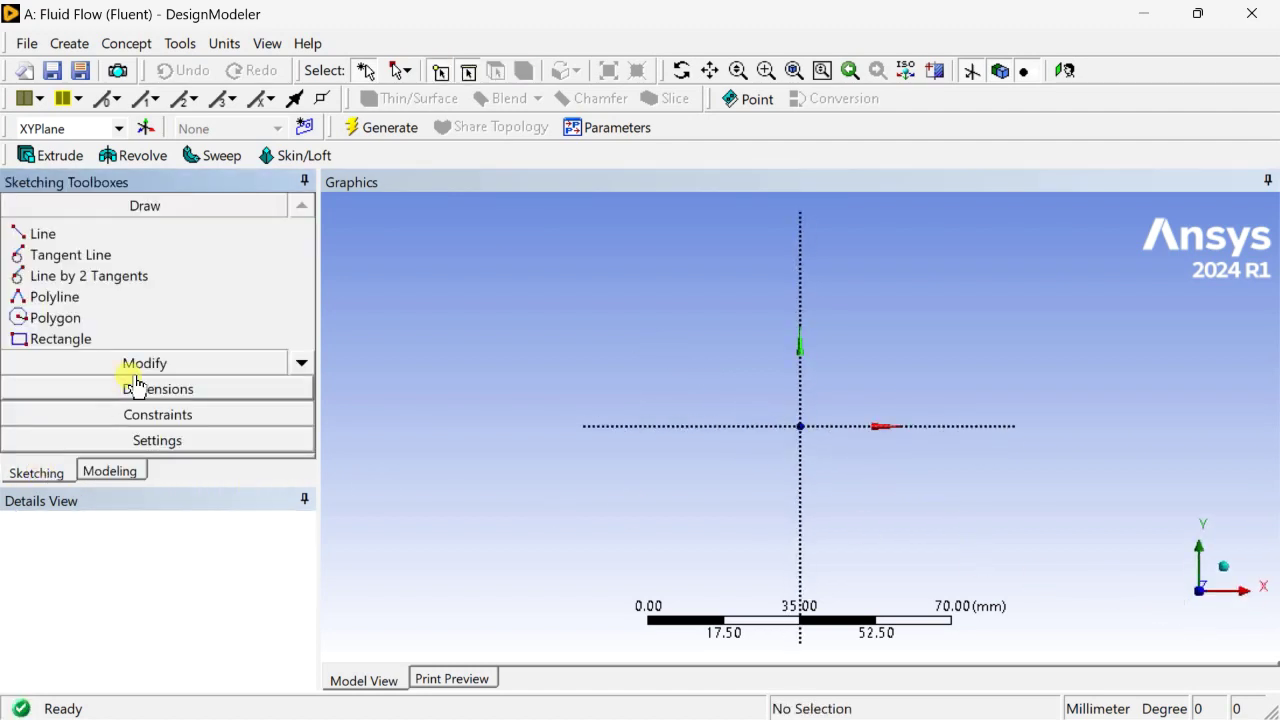
left_click(178, 300)
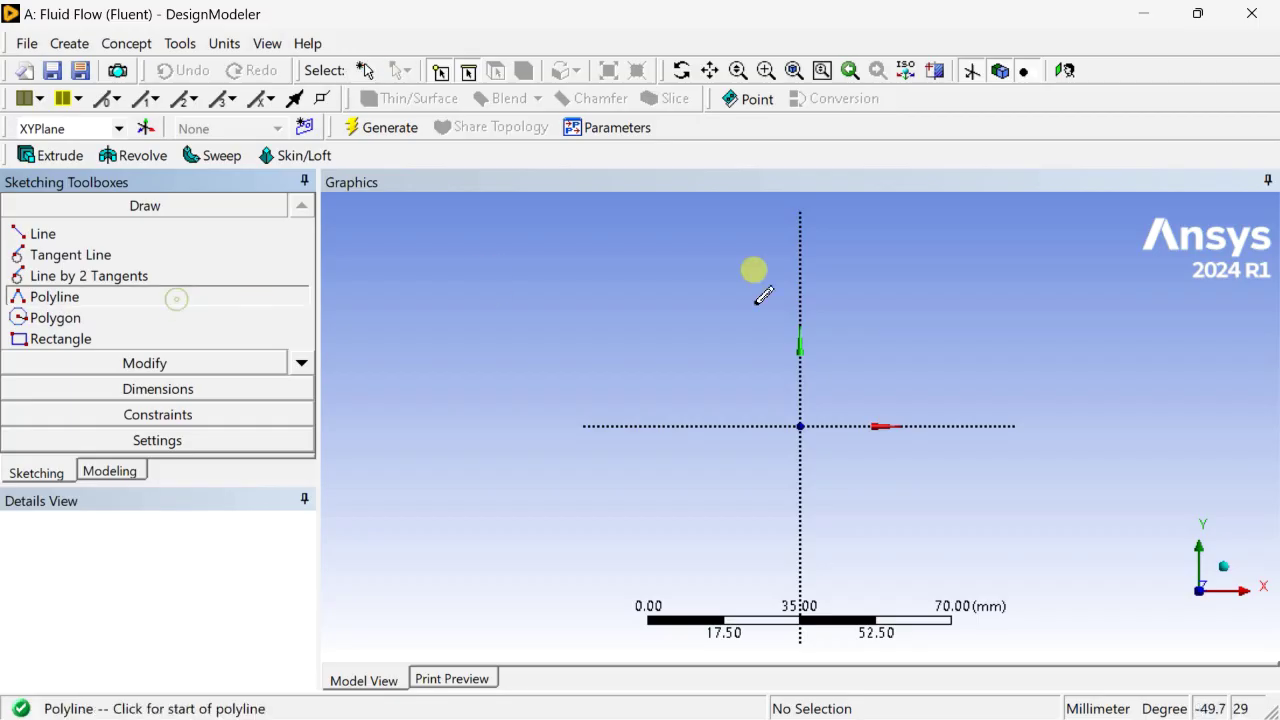
left_click(800, 426)
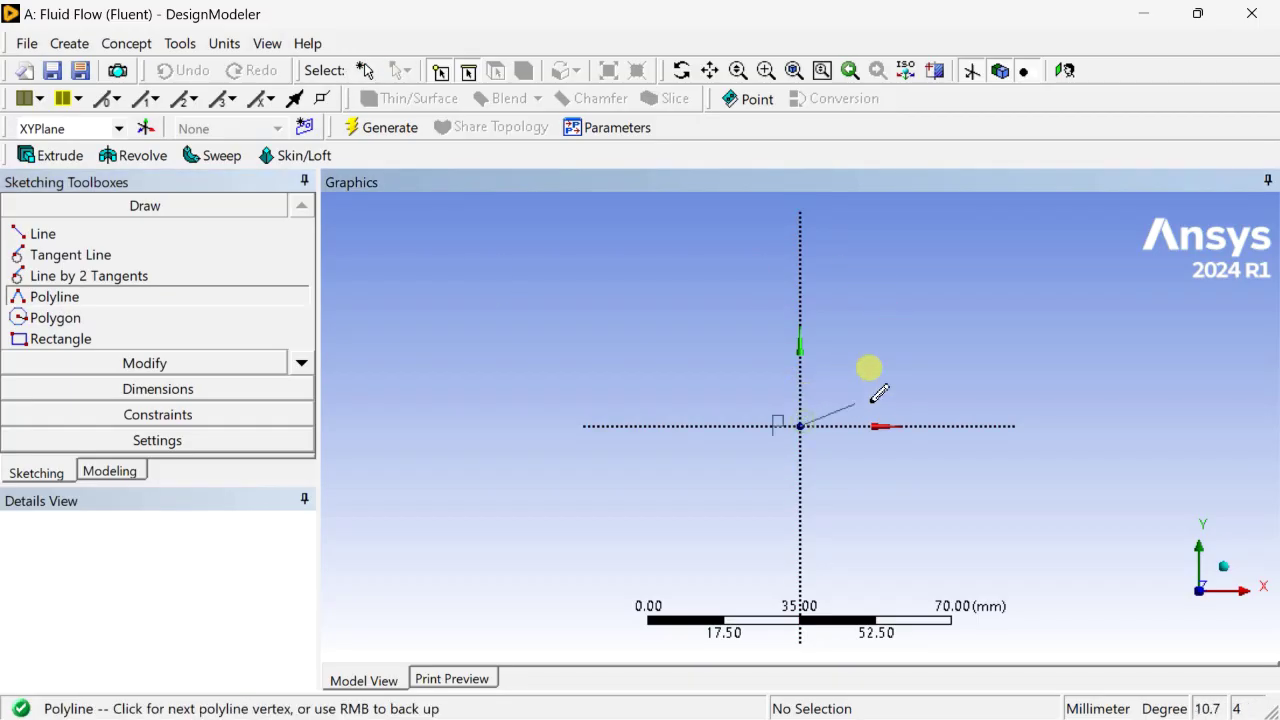
left_click(1009, 346)
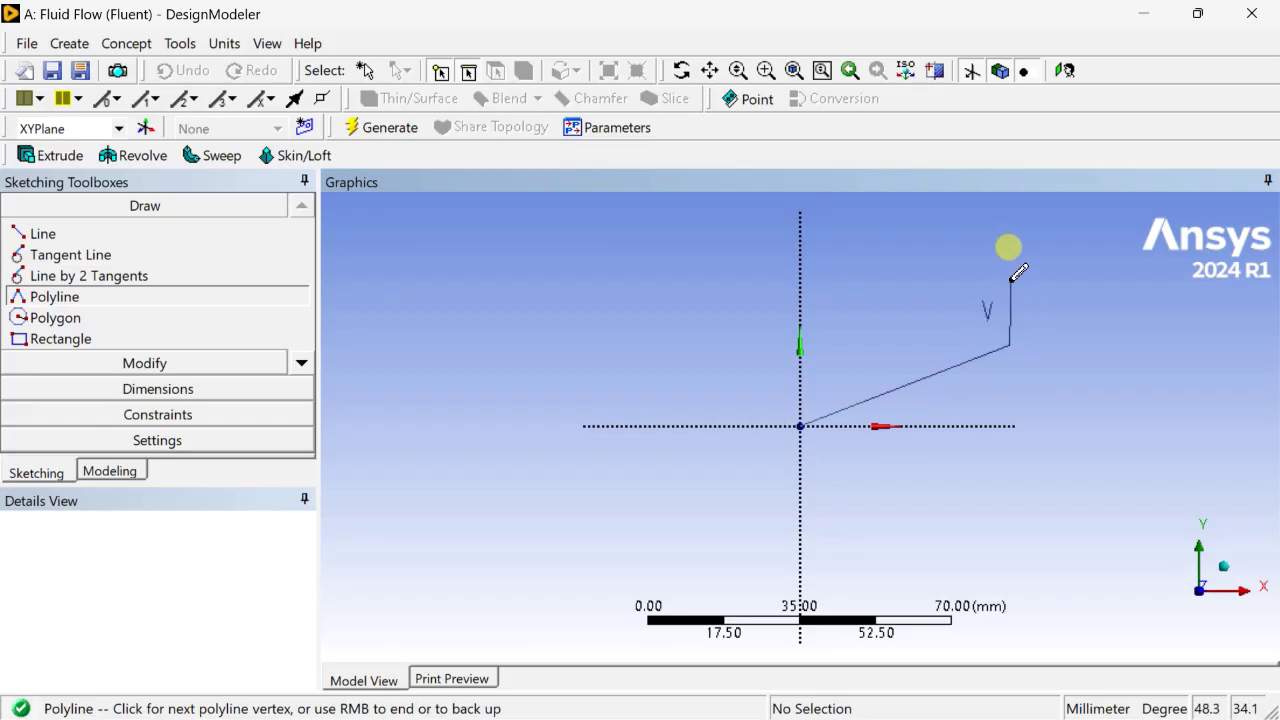
left_click(1011, 278)
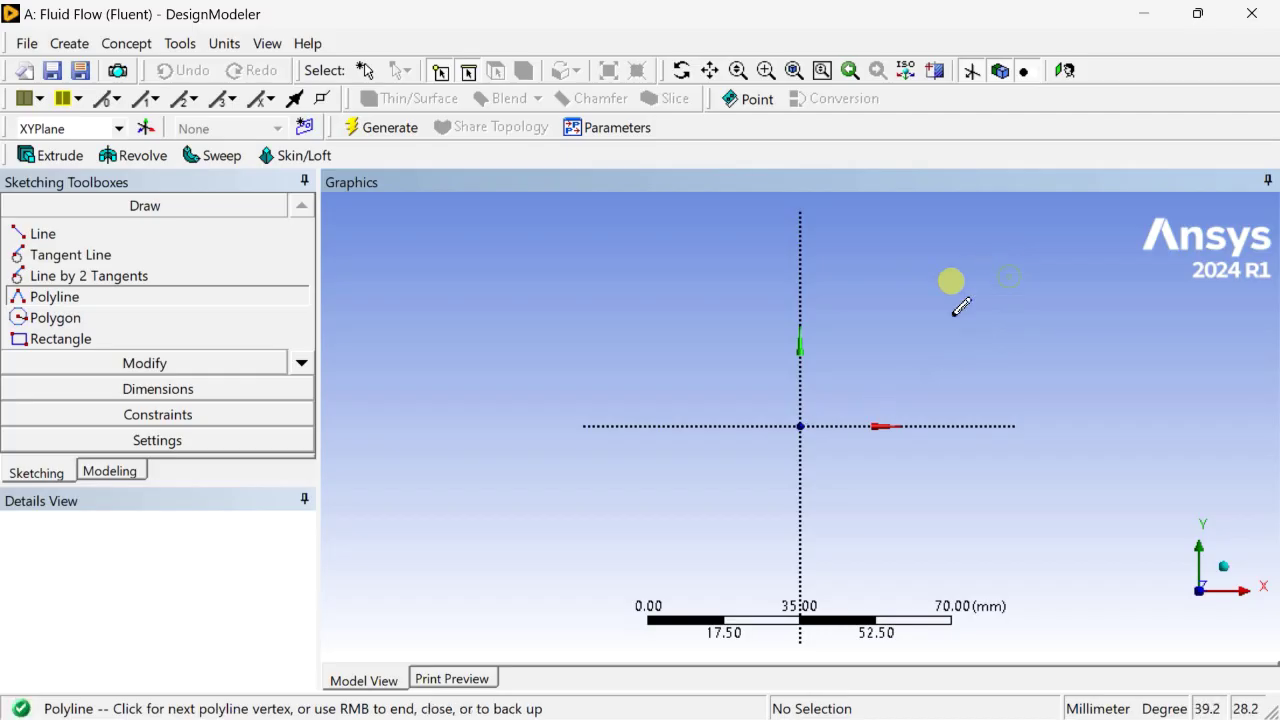
left_click(800, 359)
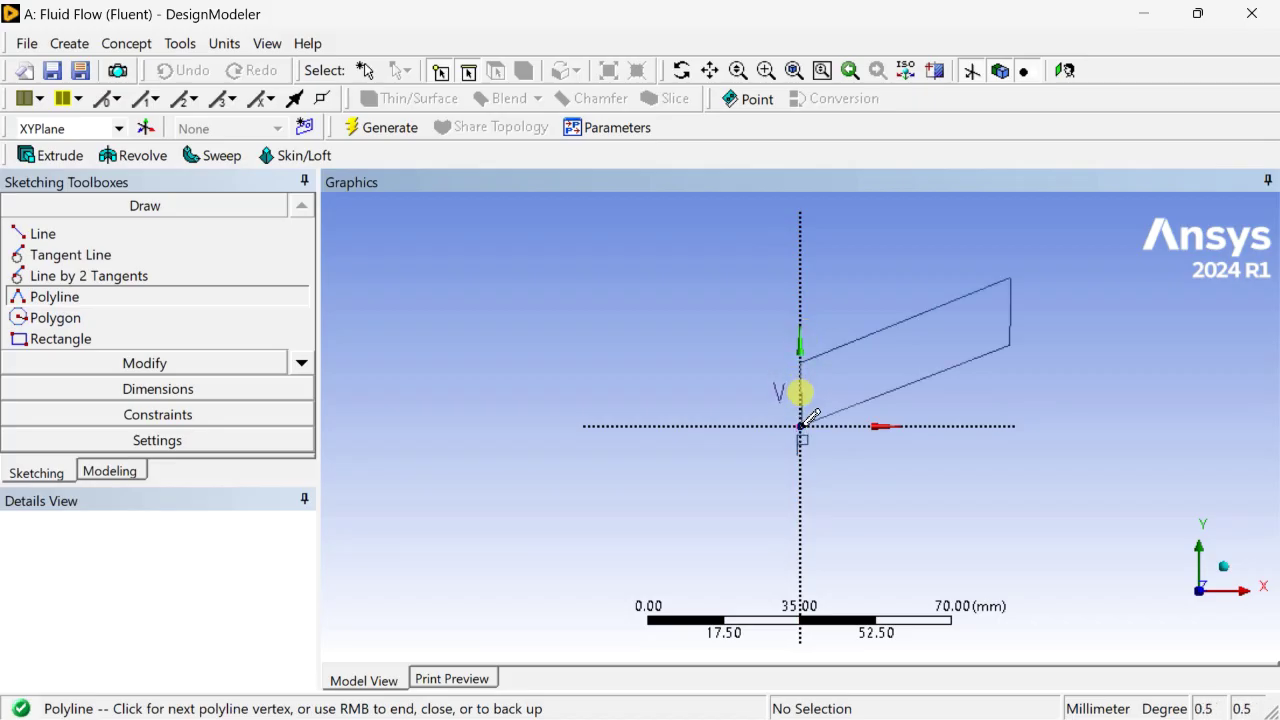
right_click(784, 413)
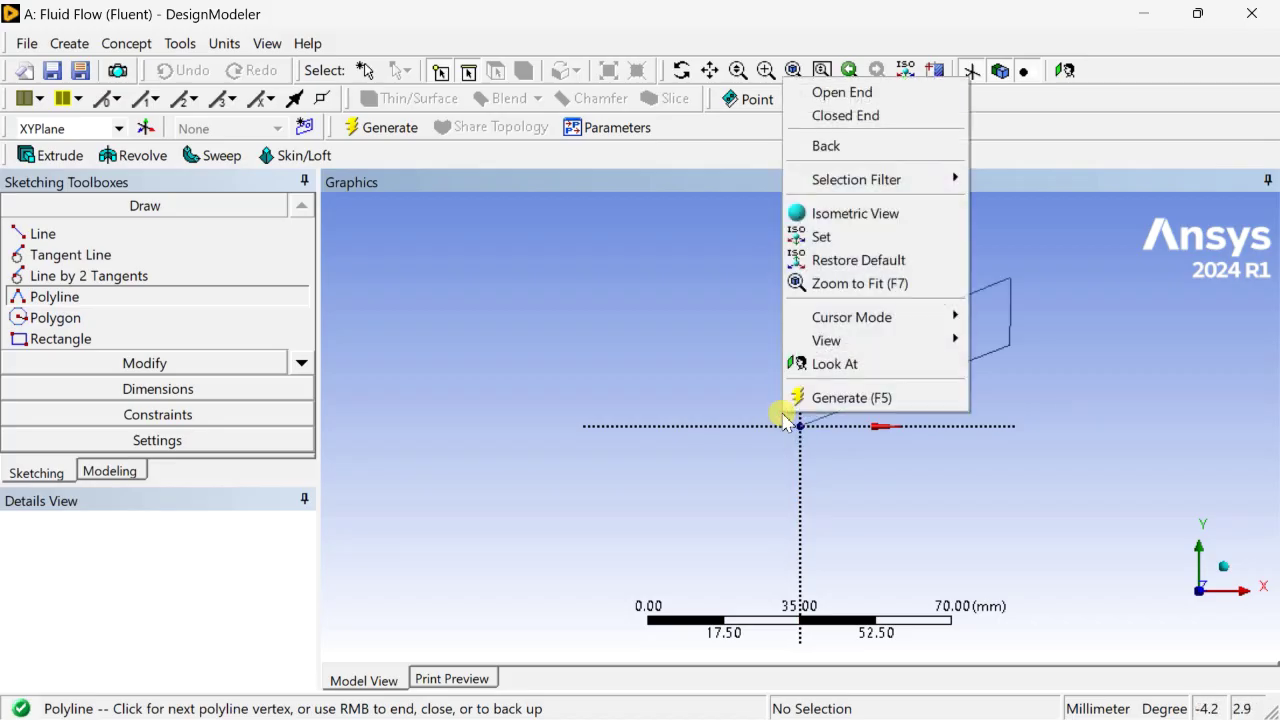
left_click(846, 117)
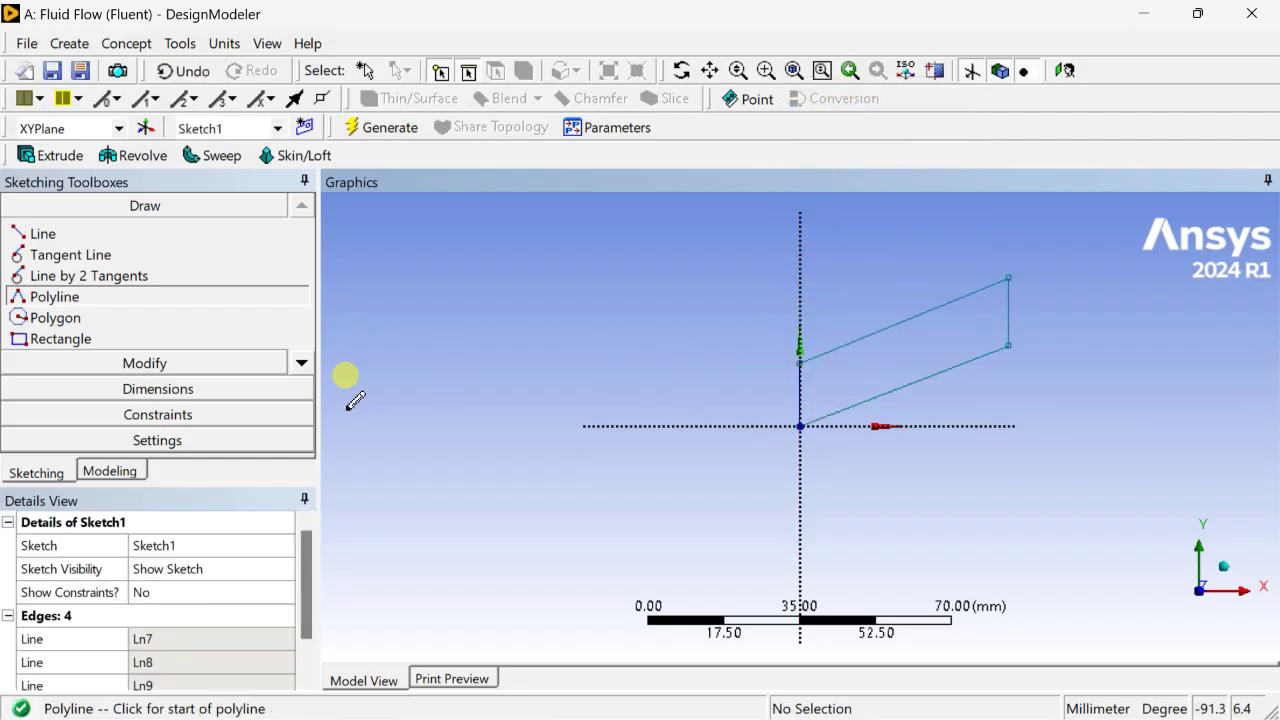
Step: Dimension the left edge height V1 and the horizontal origin-to-corner length H3
left_click(200, 389)
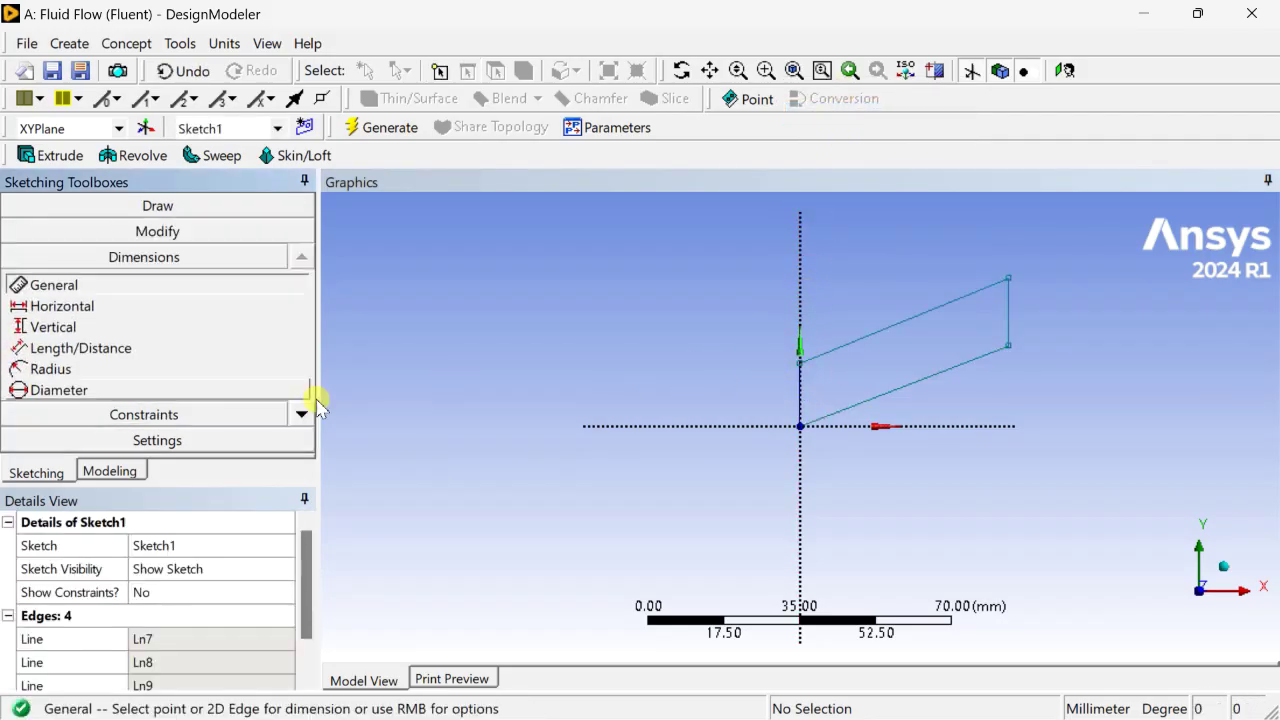
left_click(798, 392)
left_click(760, 398)
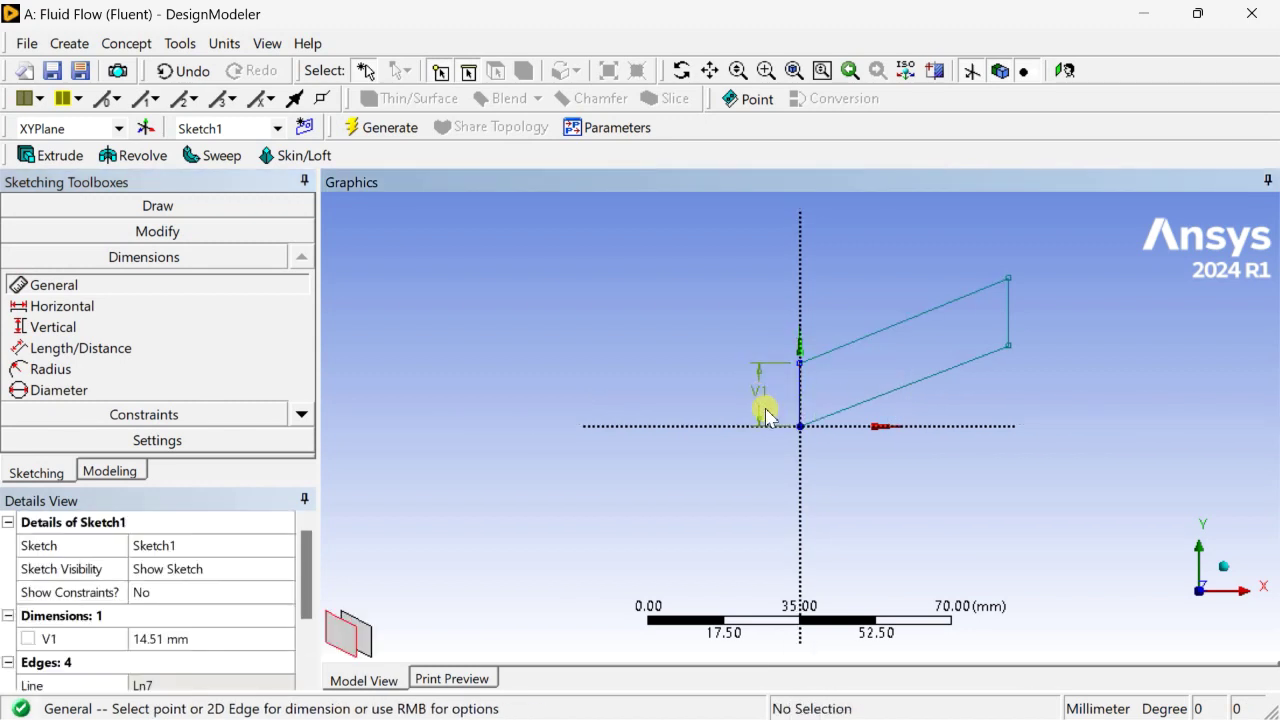
left_click(801, 425)
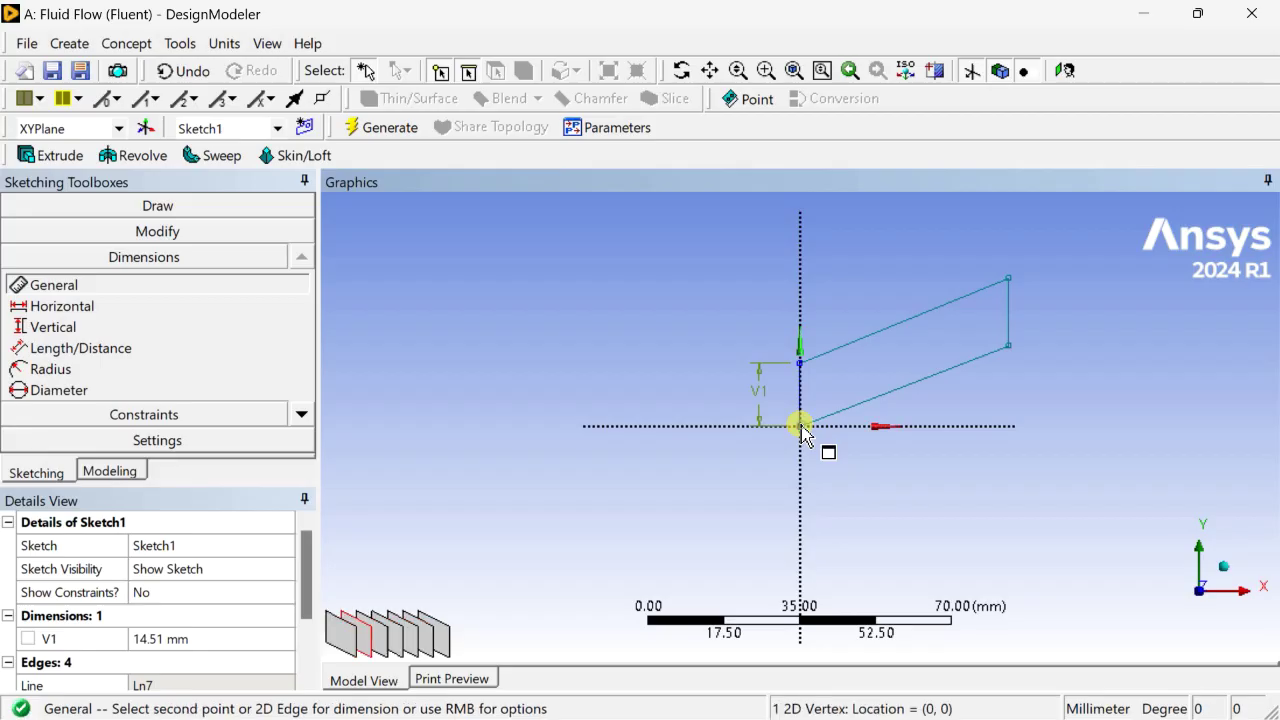
left_click(1008, 346)
right_click(940, 450)
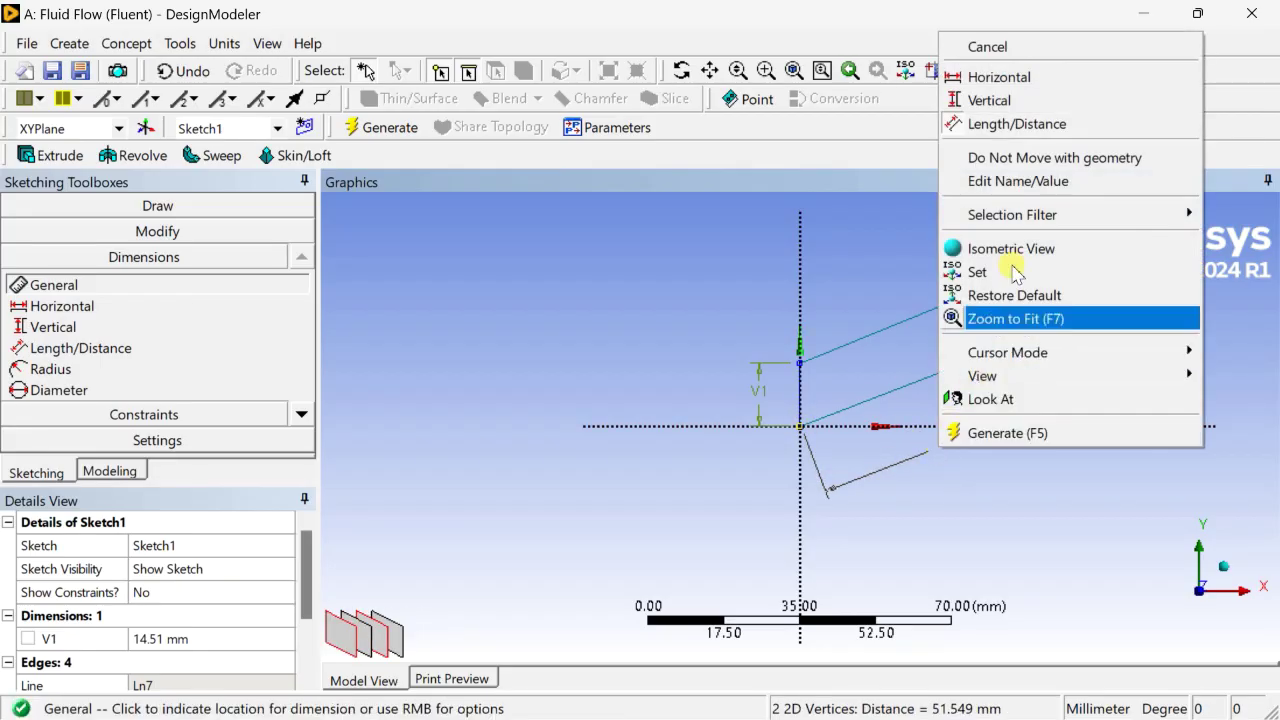
left_click(1020, 77)
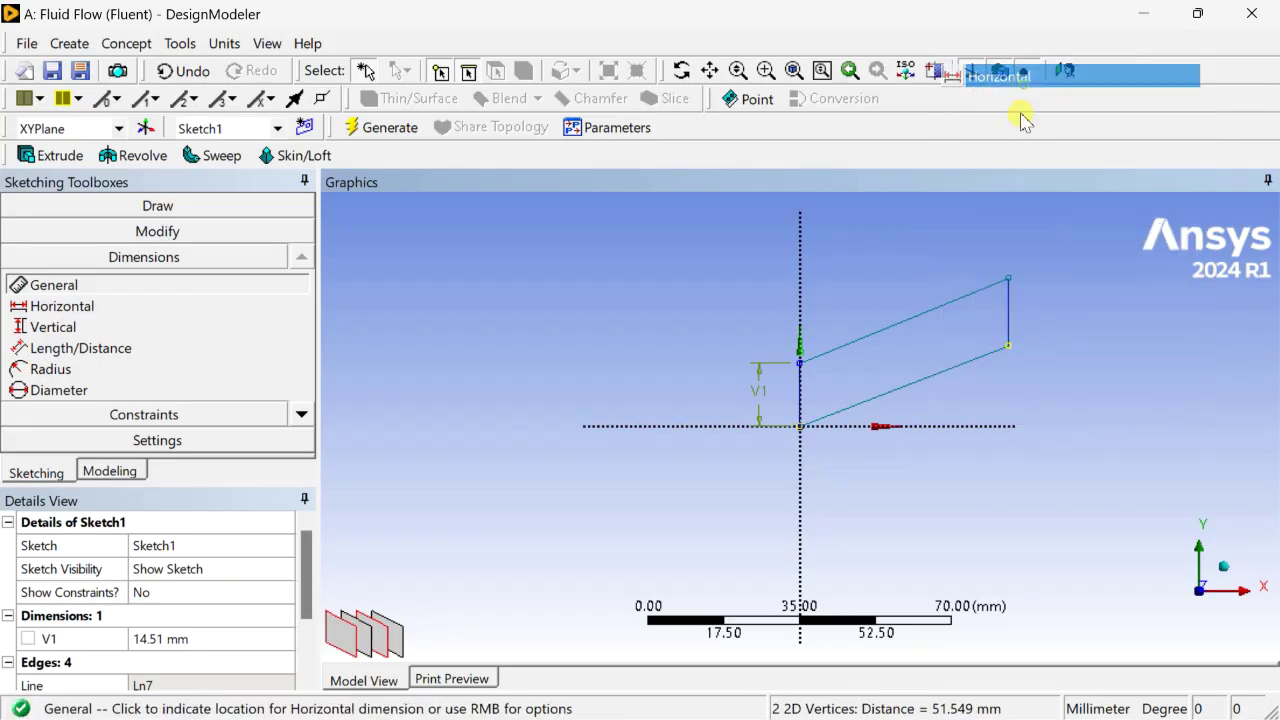
left_click(931, 490)
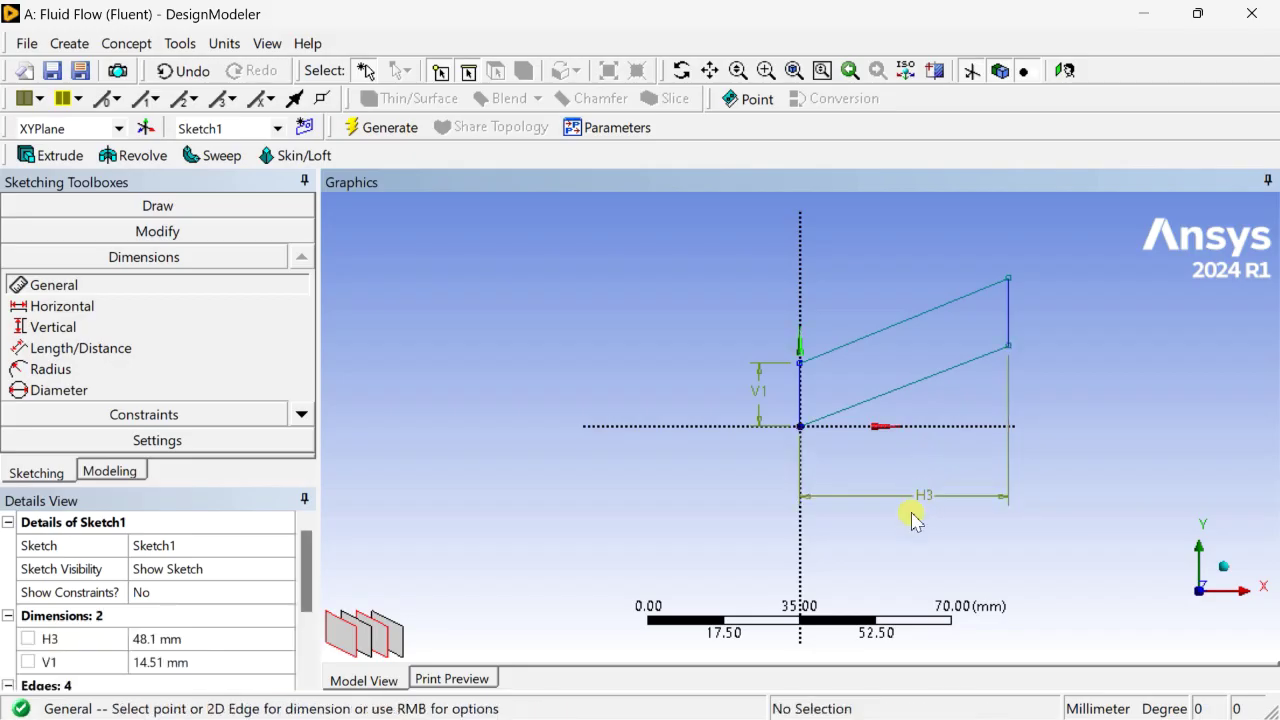
Step: Add height V4 on the right edge and angle A5 between the X axis and lower edge
left_click(1010, 285)
left_click(1048, 300)
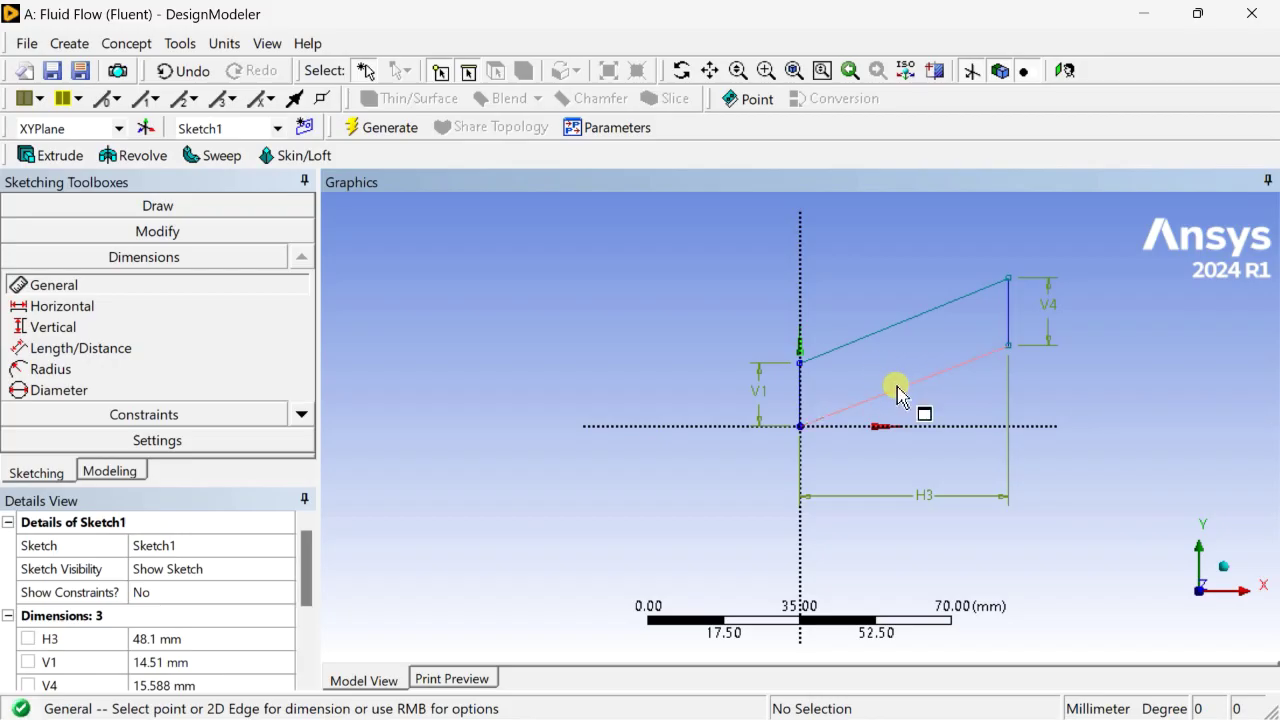
left_click(931, 426)
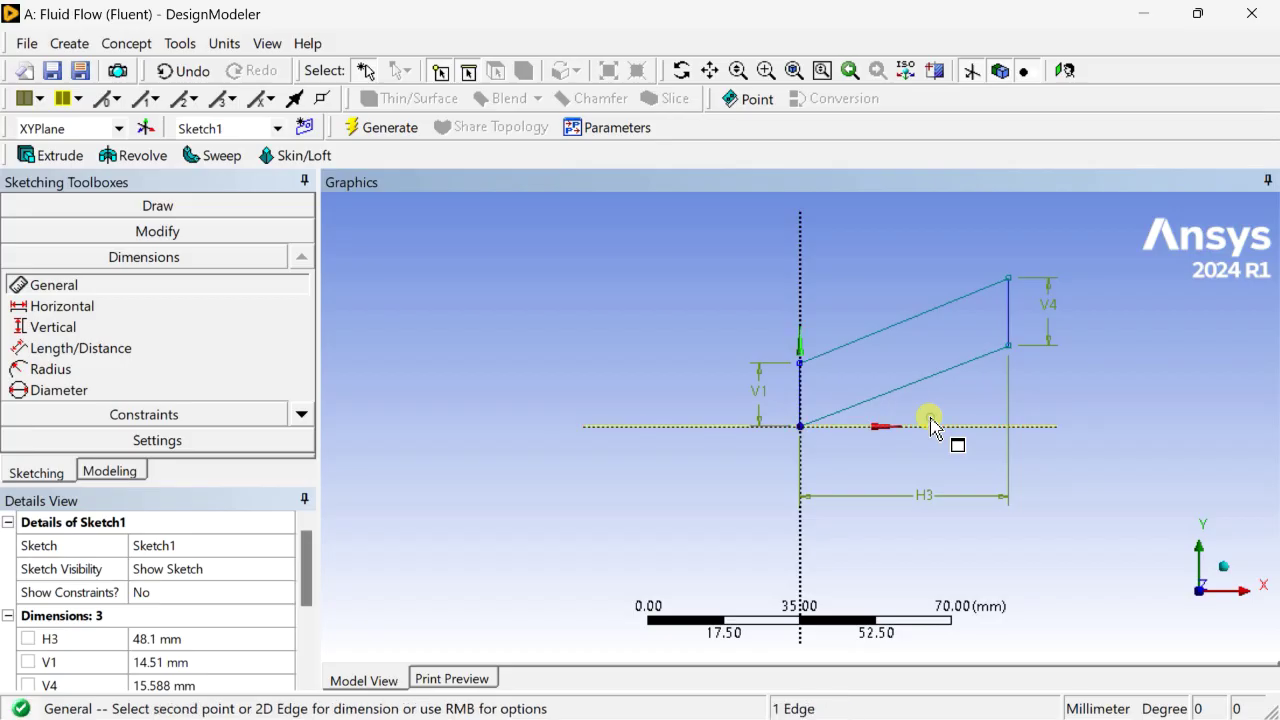
left_click(917, 383)
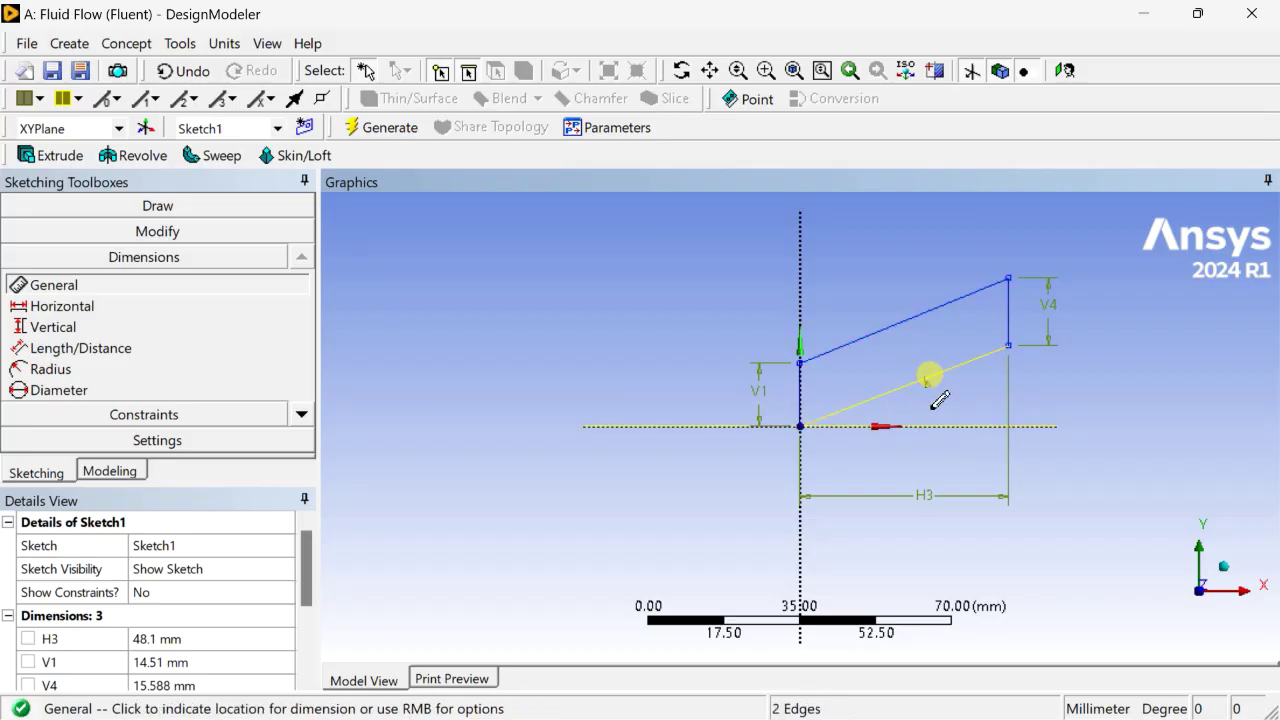
left_click(920, 406)
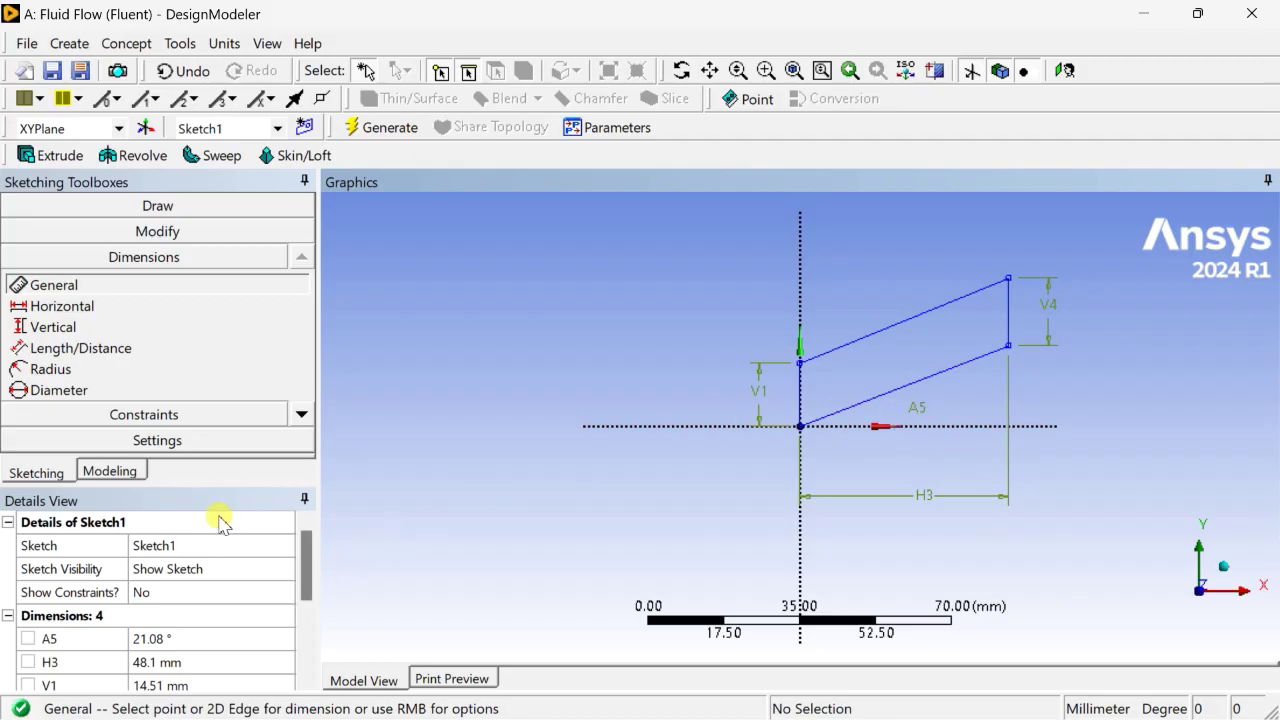
left_click_drag(224, 488, 237, 382)
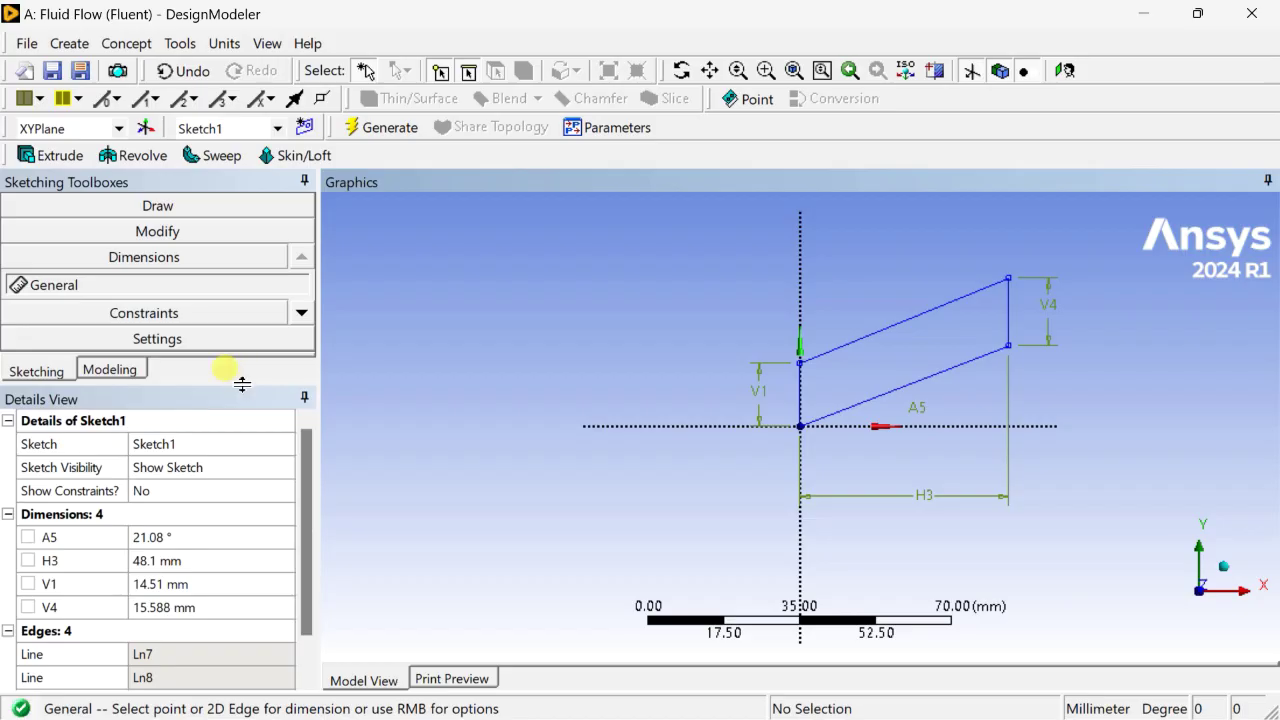
Step: Set angle A5 to 30° and length H3 to 100 mm
left_click(178, 538)
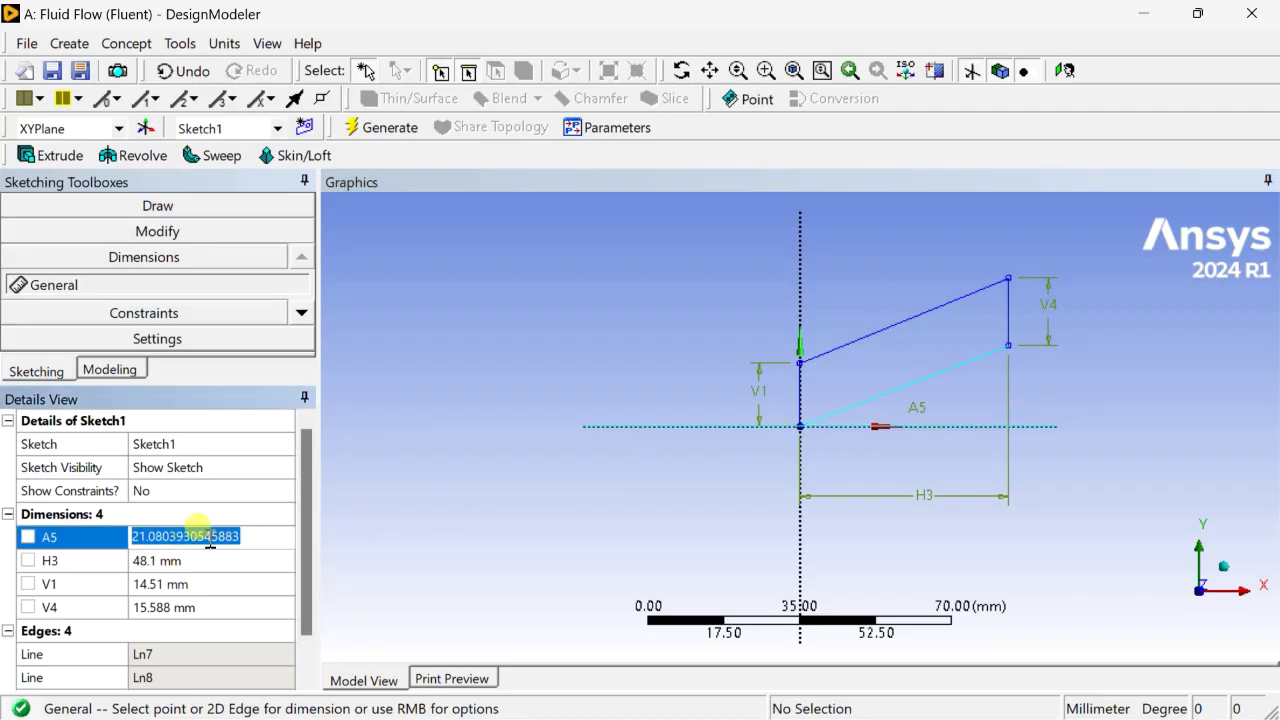
left_click(251, 534)
double_click(251, 534)
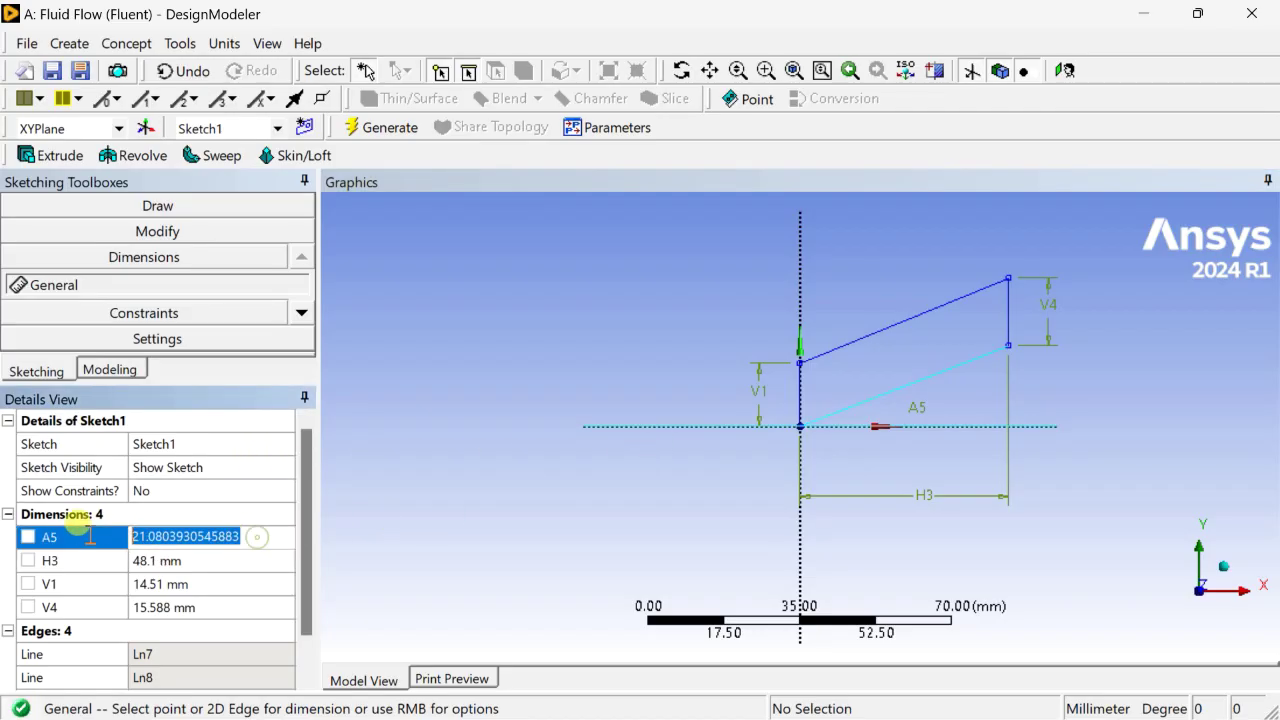
type("30")
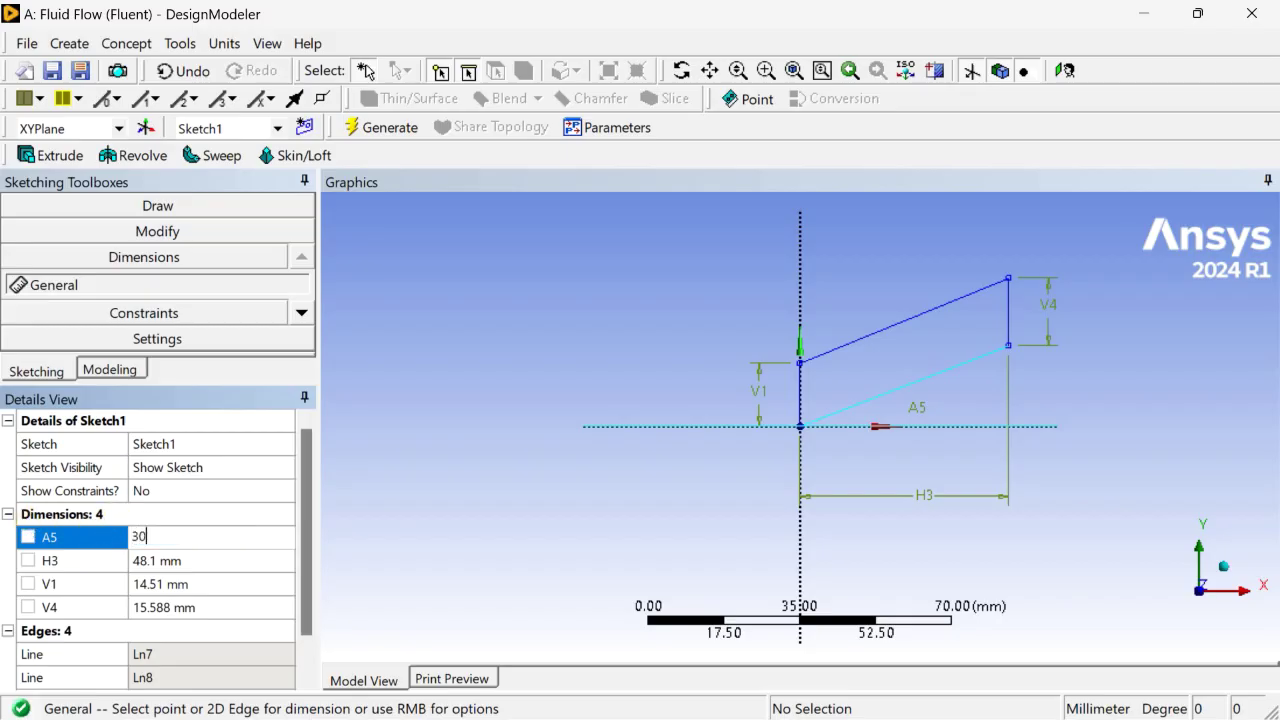
key("Return")
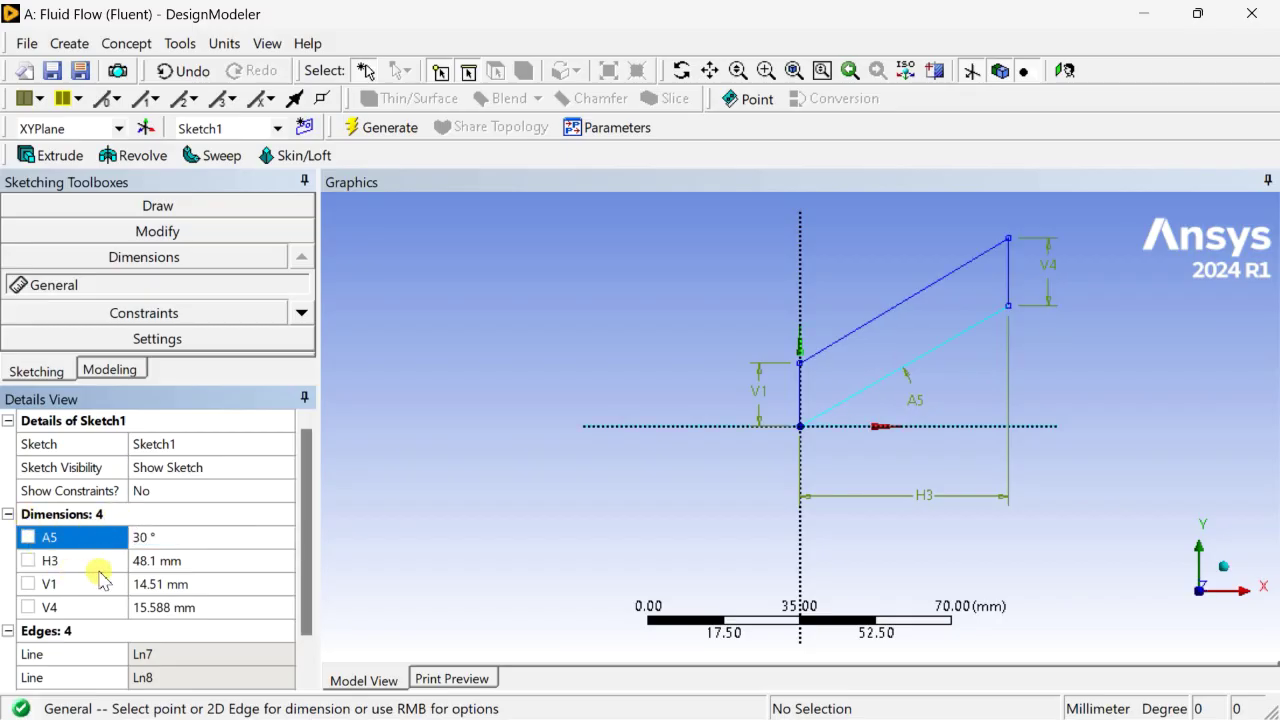
left_click(138, 558)
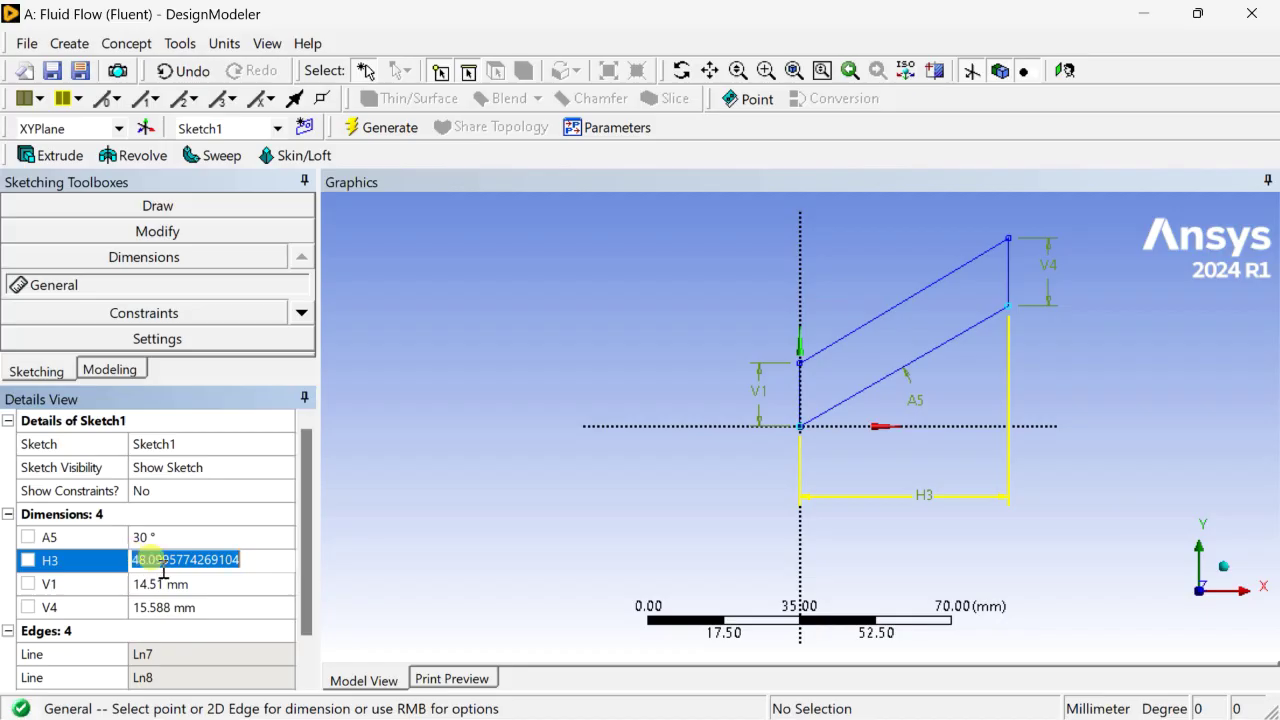
type("100")
key("Return")
Step: Set heights V1 and V4 to 30 mm each and recentre the resized sketch
left_click(211, 583)
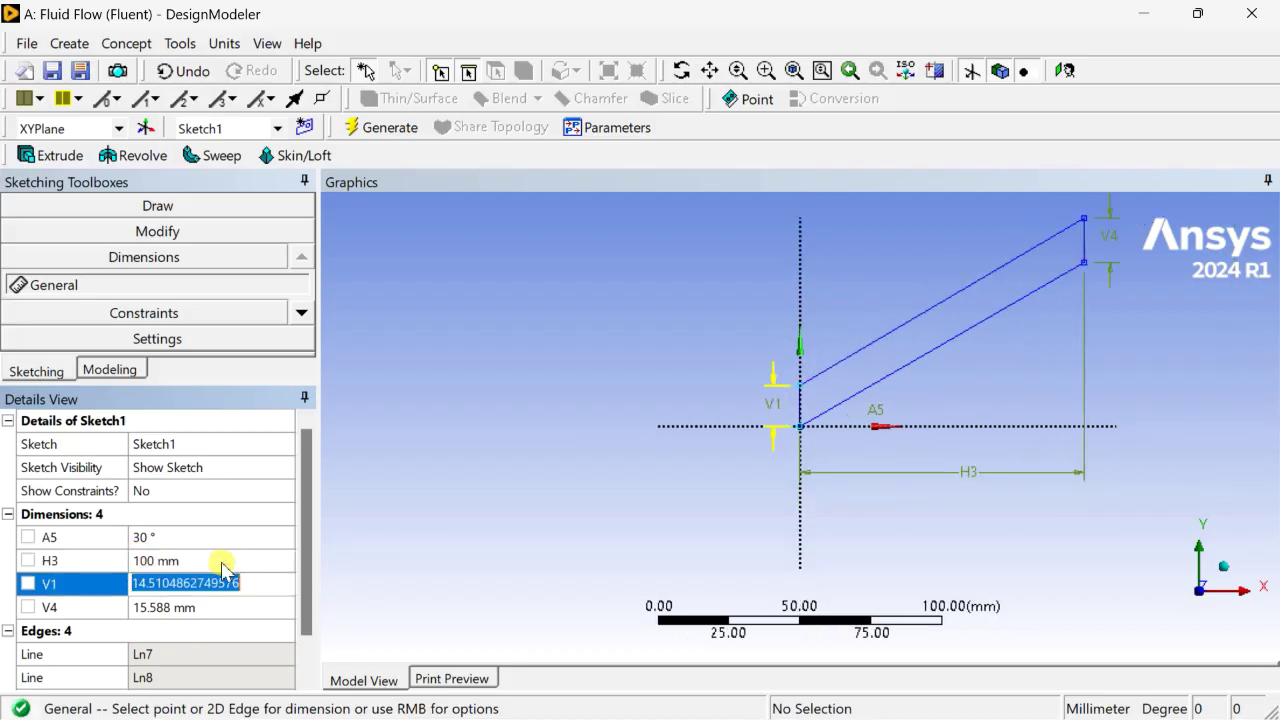
type("30")
key("Return")
left_click(211, 607)
type("30")
key("Return")
scroll(791, 403, "down", 2)
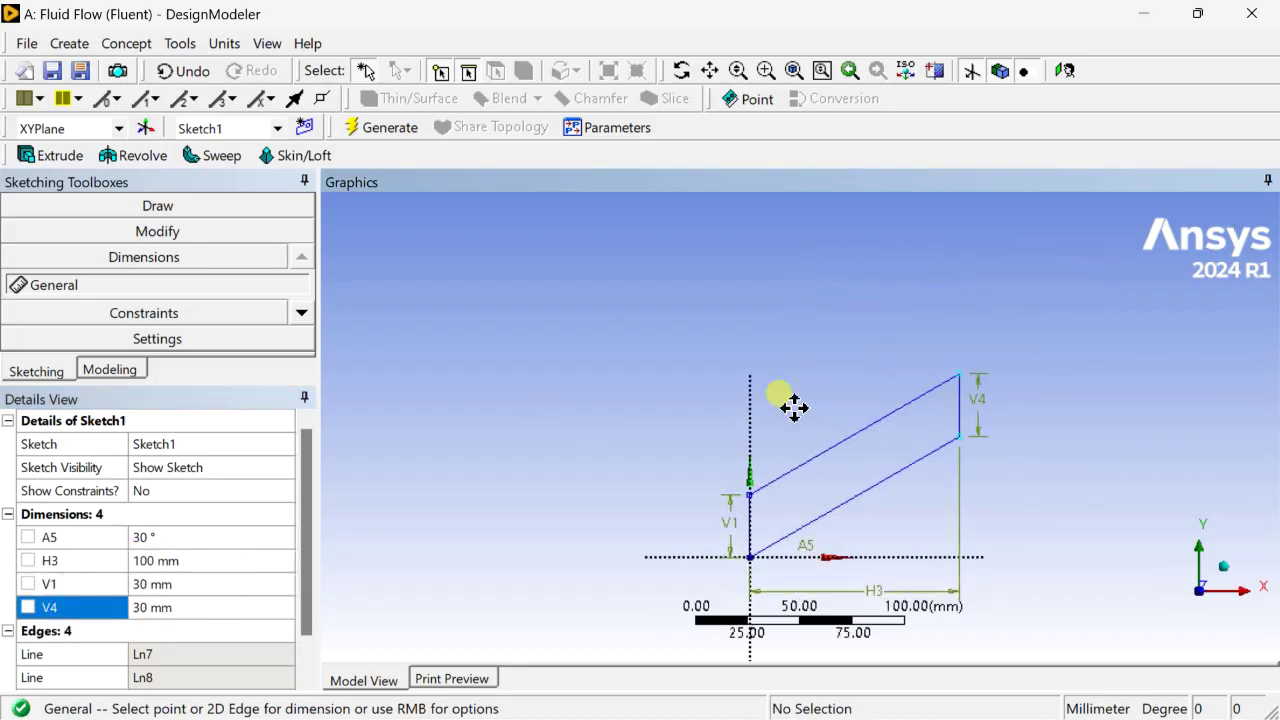
mouse_move(791, 403)
middle_mouse_down("ctrl")
mouse_move(700, 412)
mouse_move(752, 300)
middle_mouse_up("ctrl")
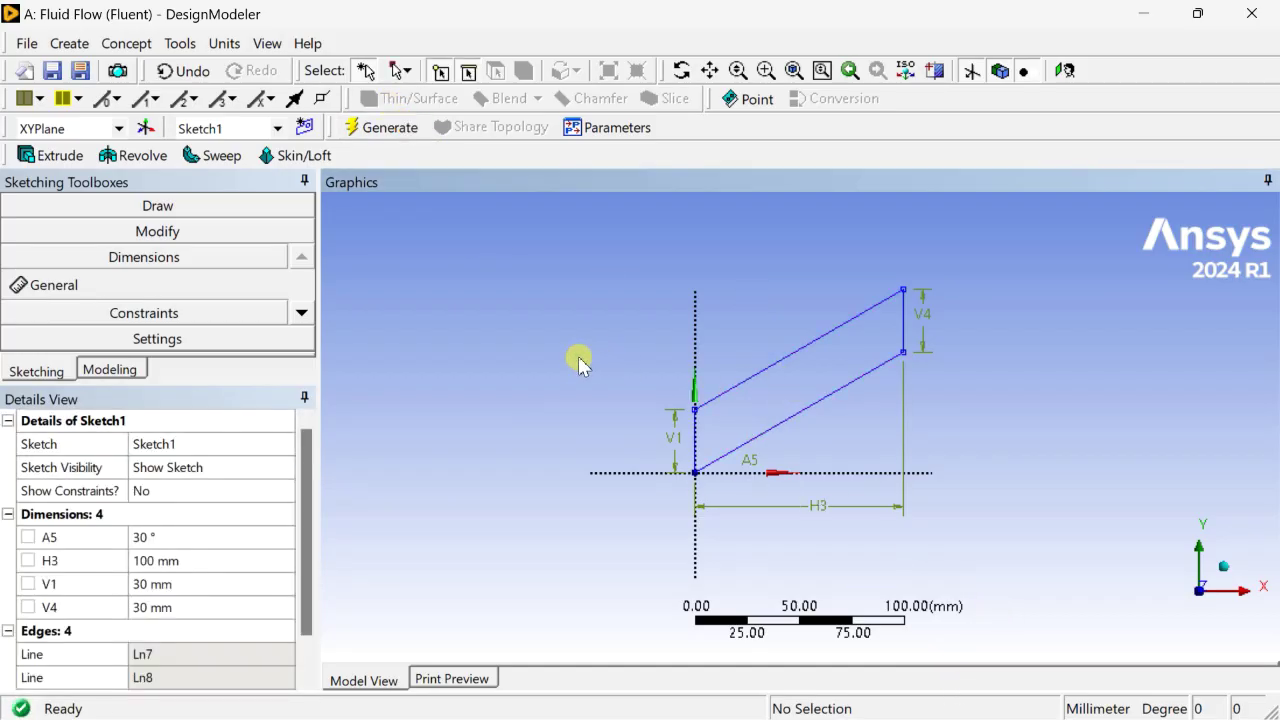
scroll(578, 362, "down", 2)
Step: Revolve Sketch1 360° about its vertical edge as Add Frozen and generate the body
left_click(112, 370)
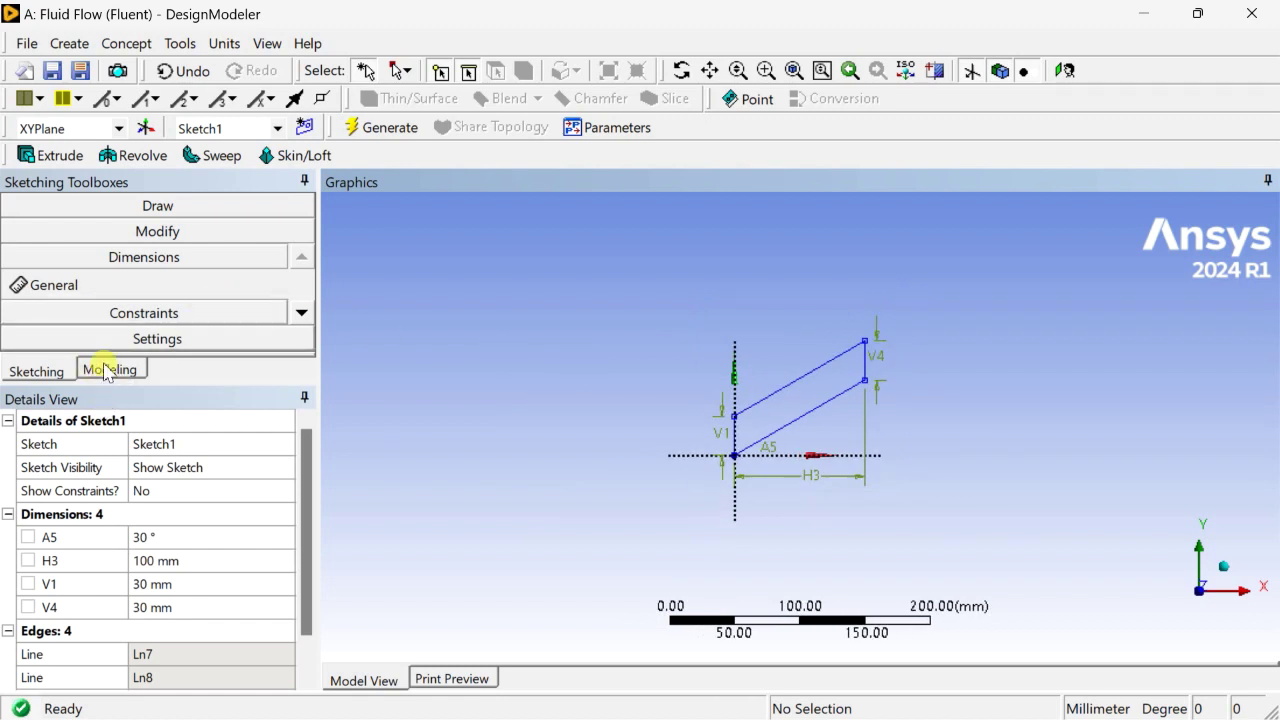
left_click(137, 160)
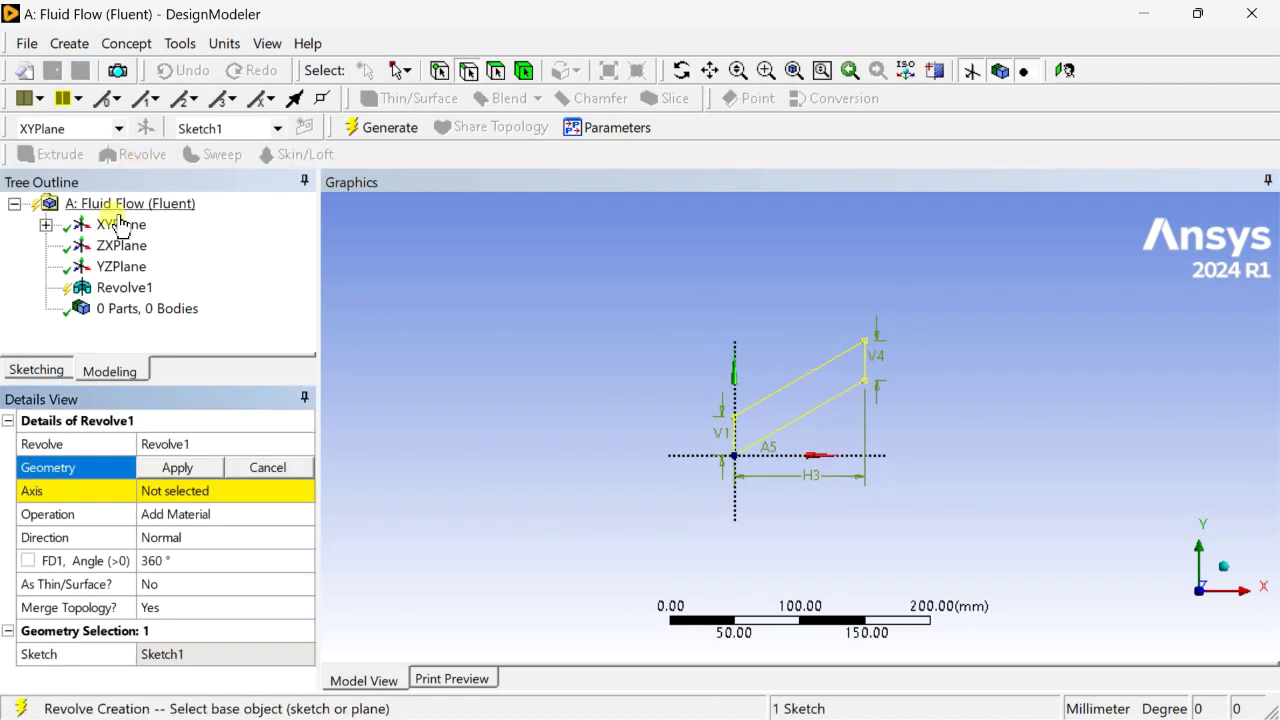
left_click(203, 468)
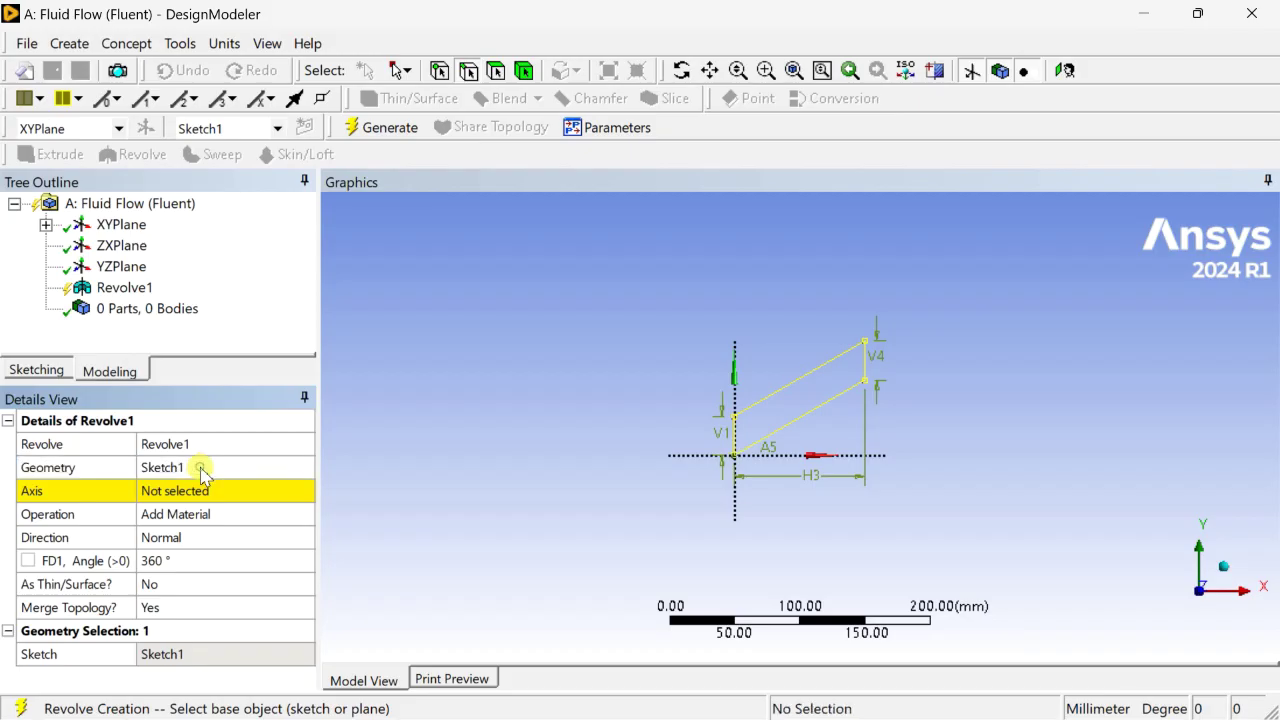
left_click(736, 512)
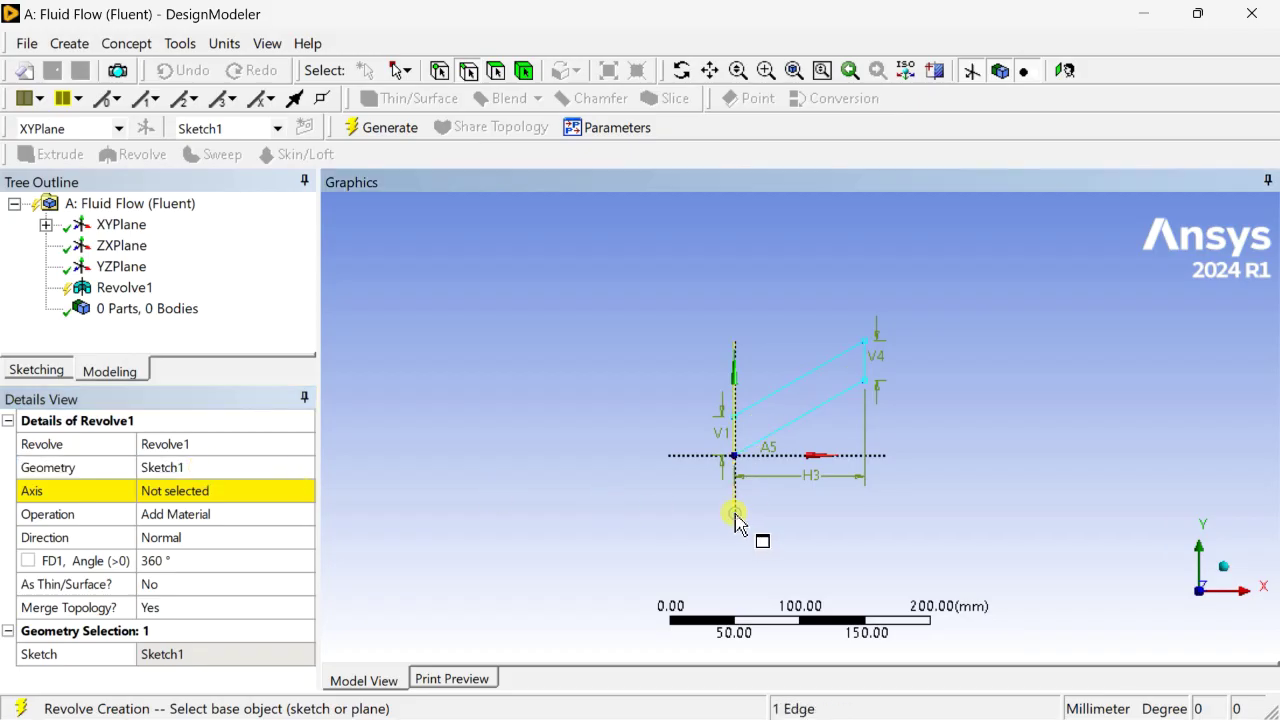
left_click(203, 494)
left_click(737, 503)
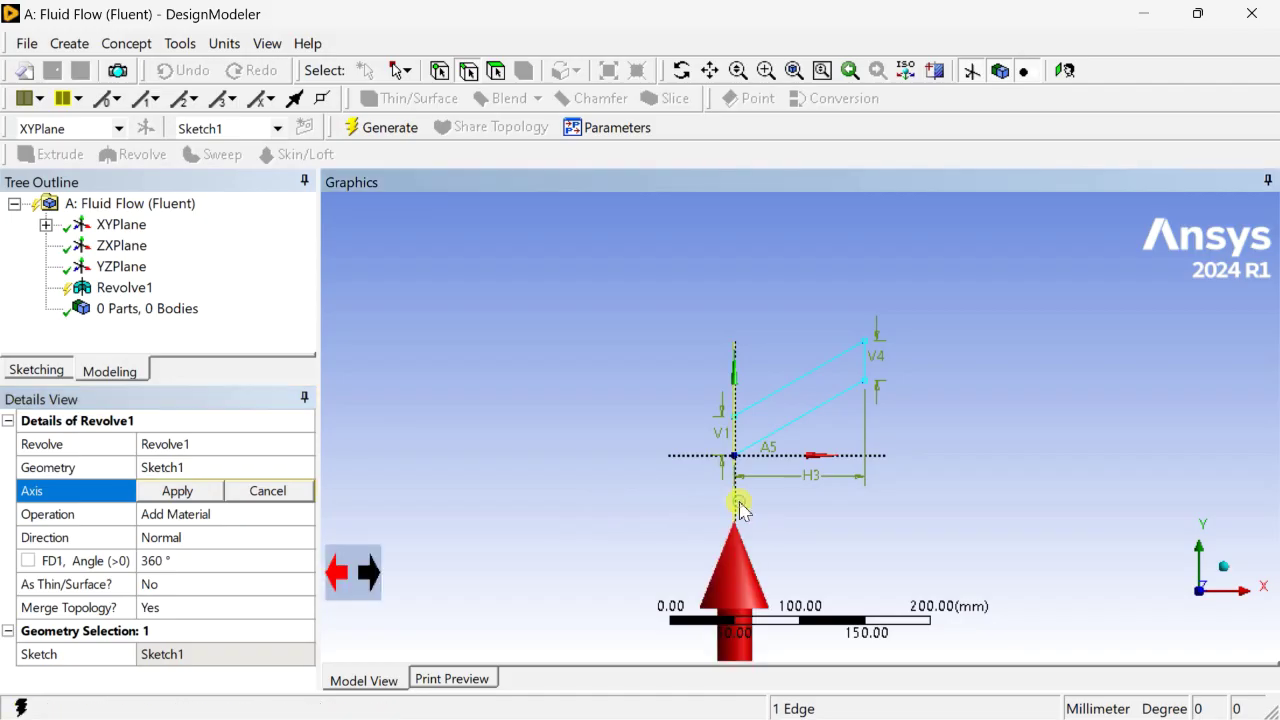
left_click(187, 494)
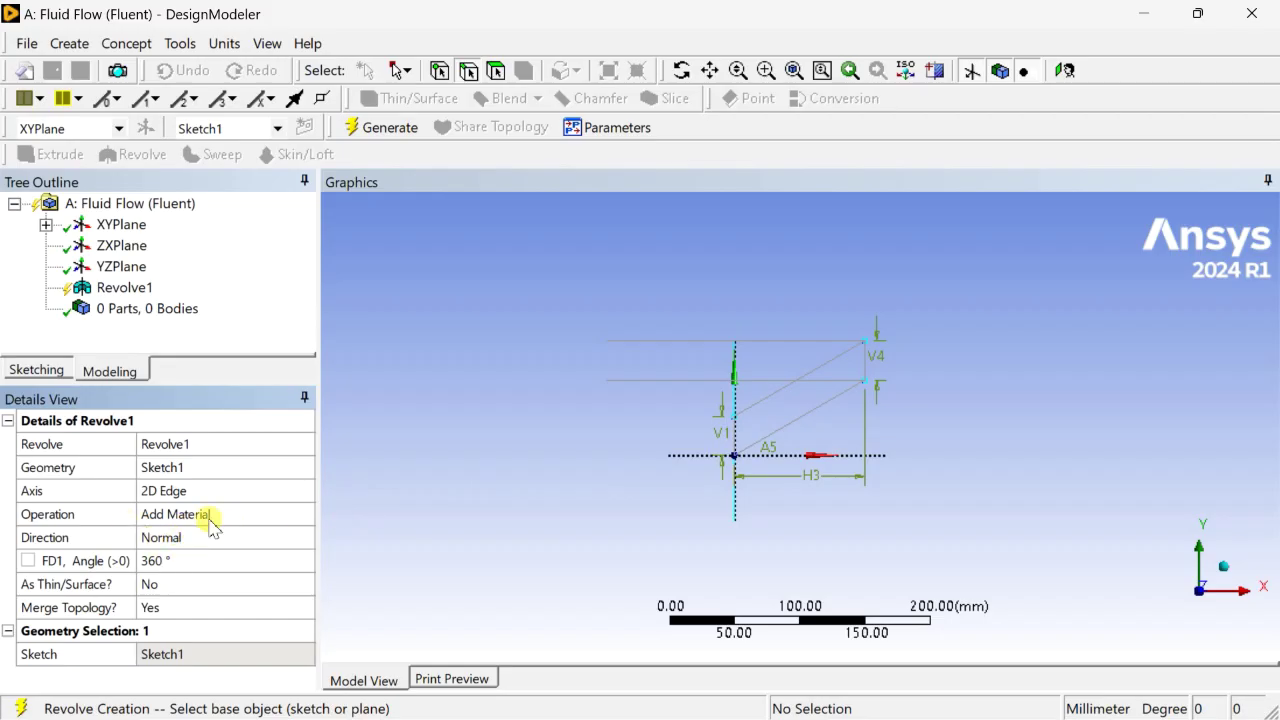
left_click(240, 514)
left_click(303, 514)
left_click(176, 535)
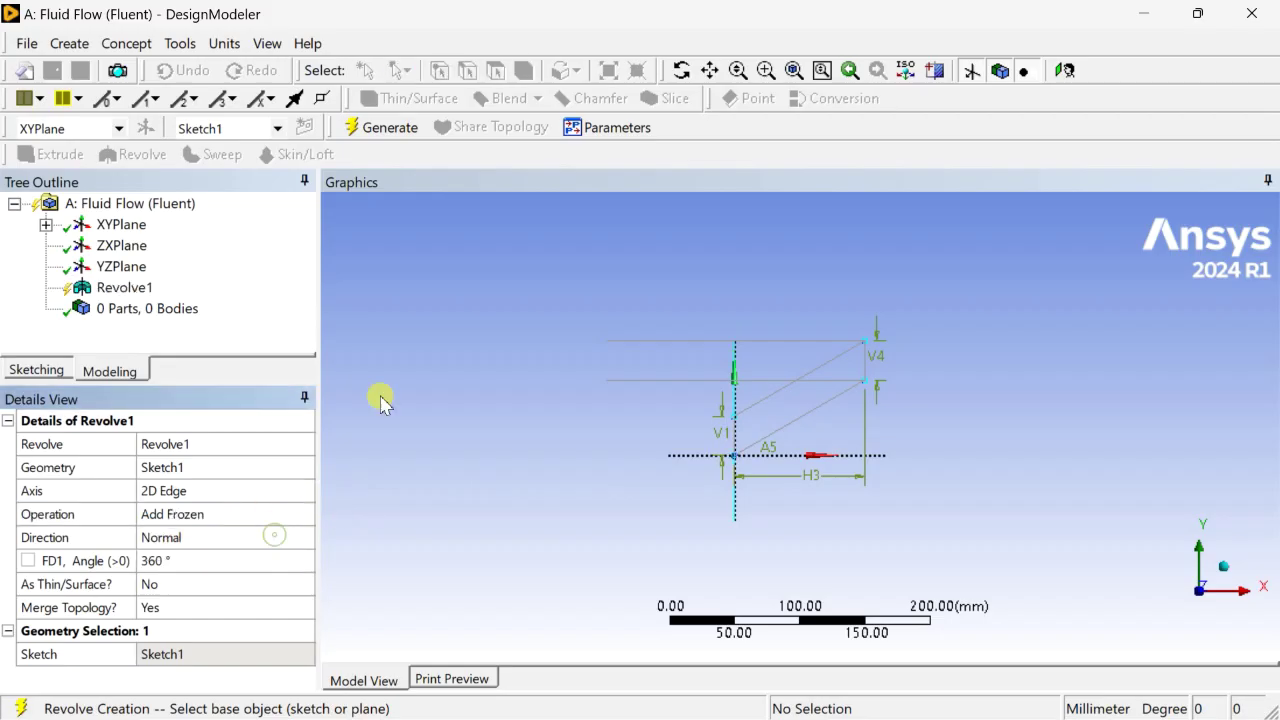
left_click(389, 131)
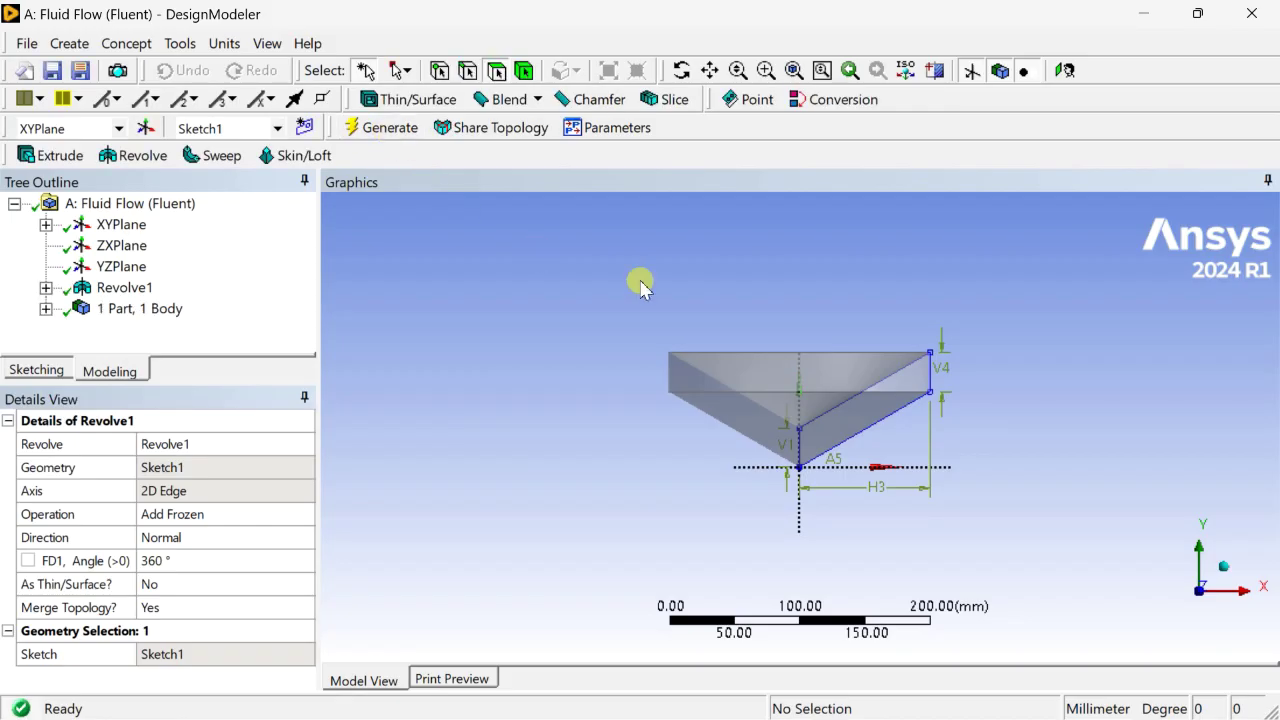
Step: Orbit around the revolved cone to inspect its conical face
middle_click_drag(640, 283, 757, 434)
left_click(1207, 607)
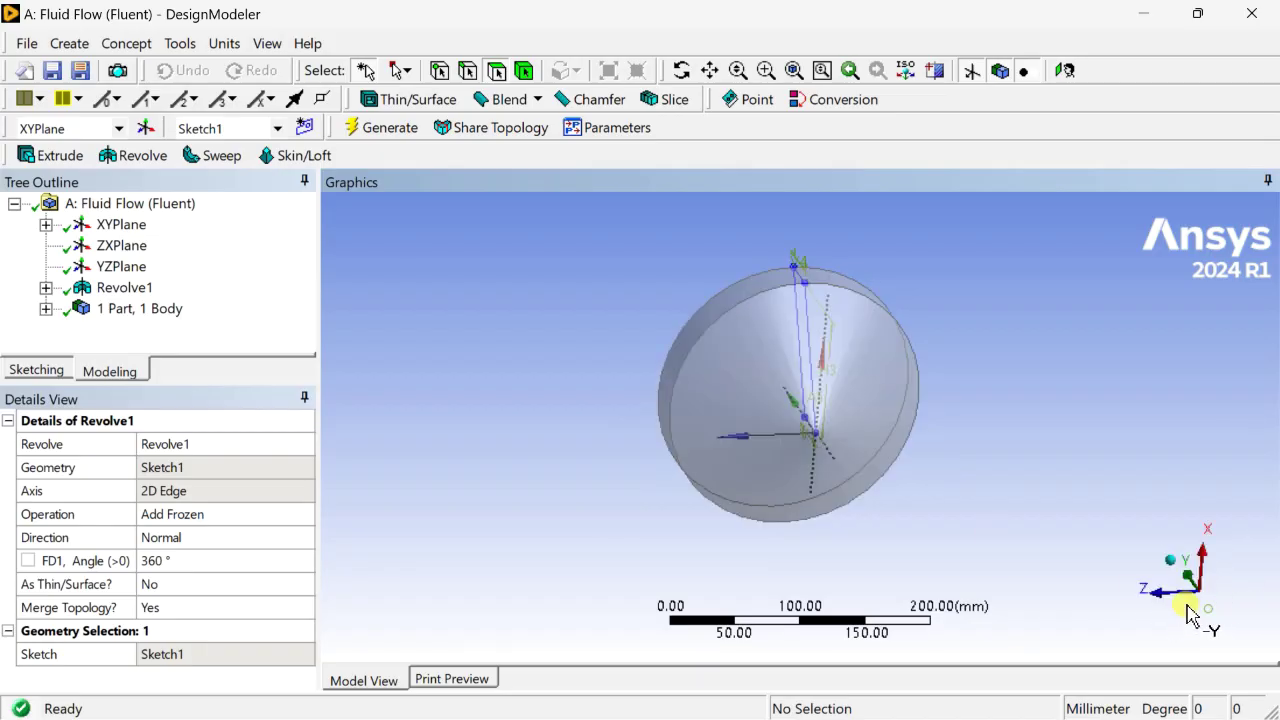
left_click(915, 490)
middle_click_drag(818, 388, 826, 265)
left_click(826, 265)
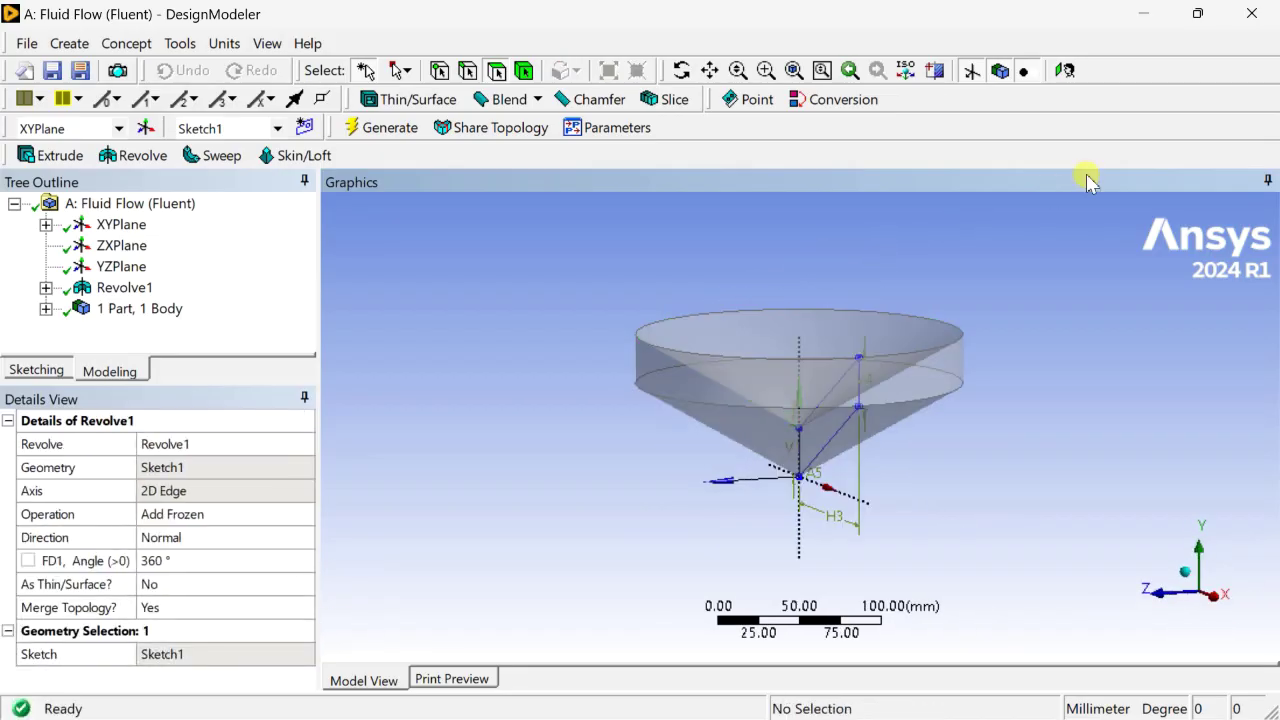
middle_click_drag(943, 343, 931, 400)
left_click(843, 408)
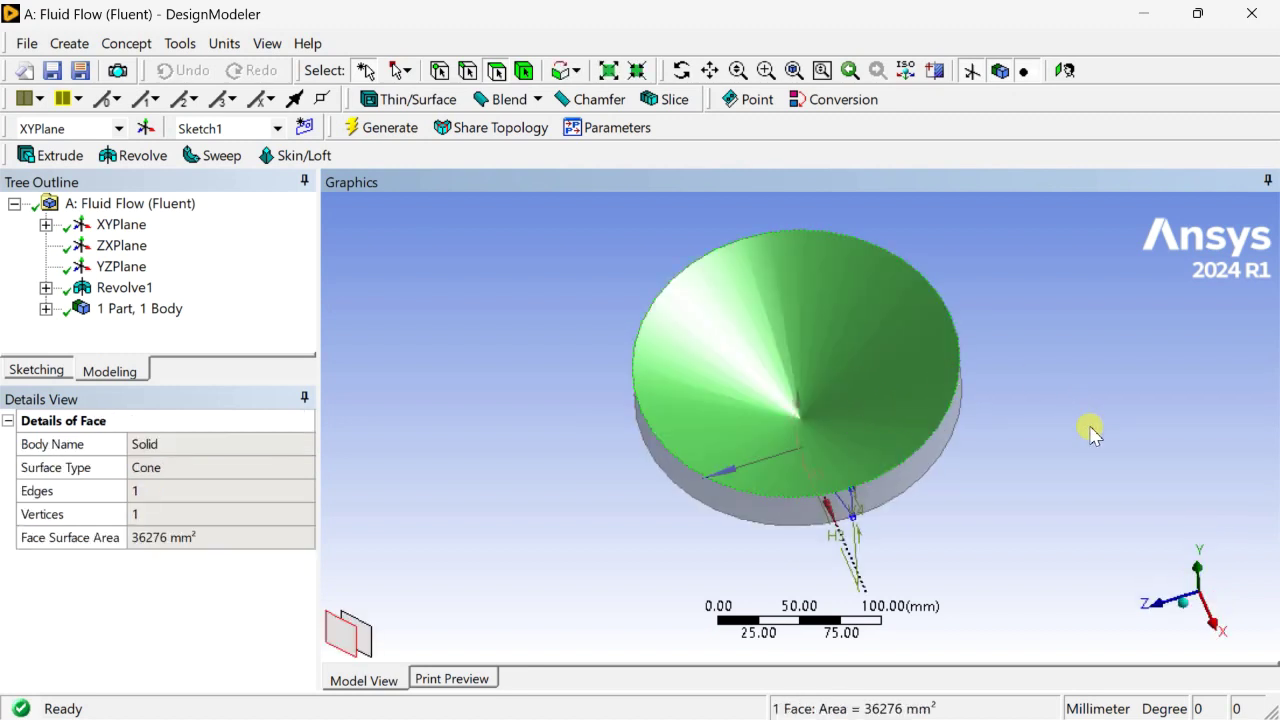
middle_click_drag(1089, 429, 1006, 391)
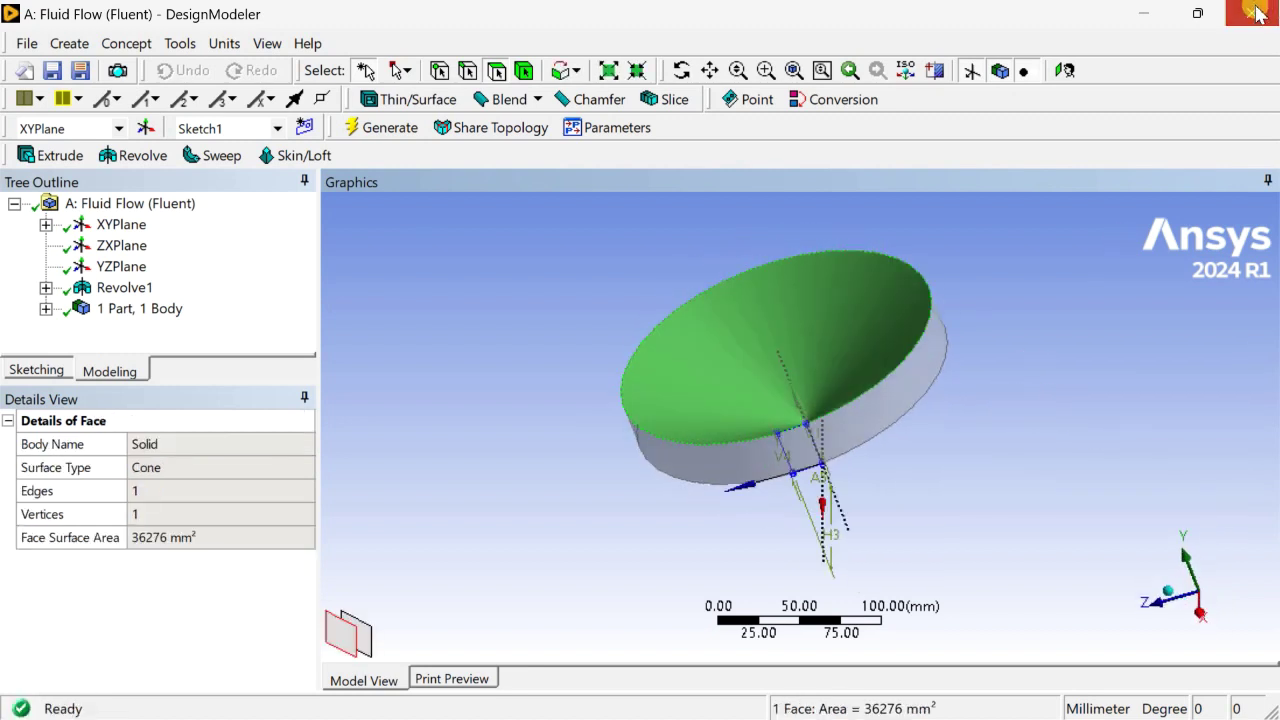
Step: Close DesignModeler and open the geometry in Meshing from the Mesh cell
key("alt+F4")
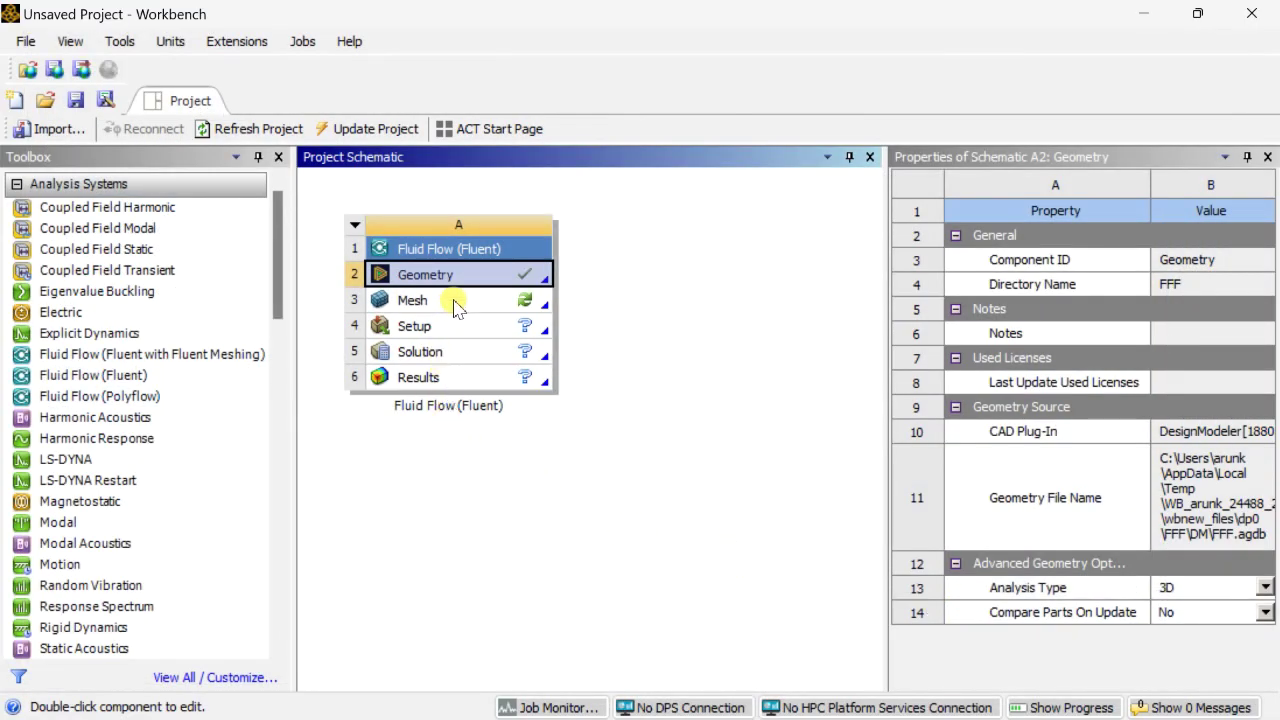
double_click(455, 302)
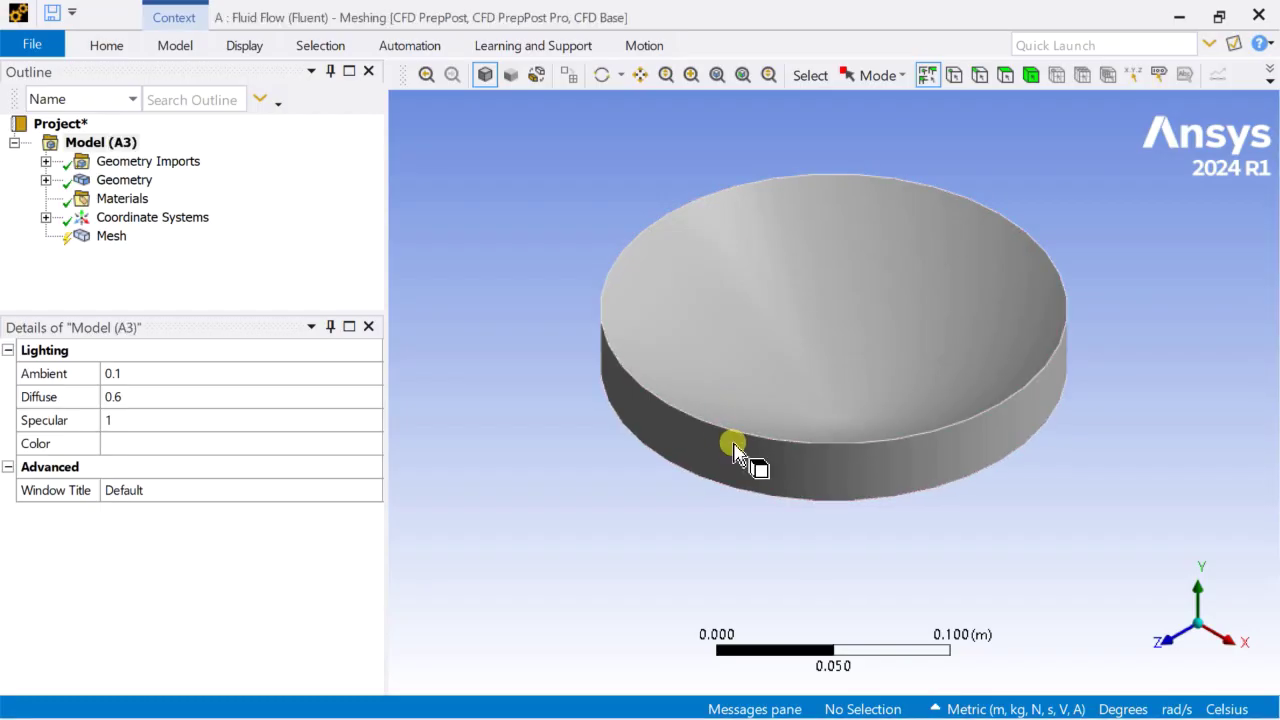
middle_click_drag(732, 452, 600, 571)
left_click(830, 330)
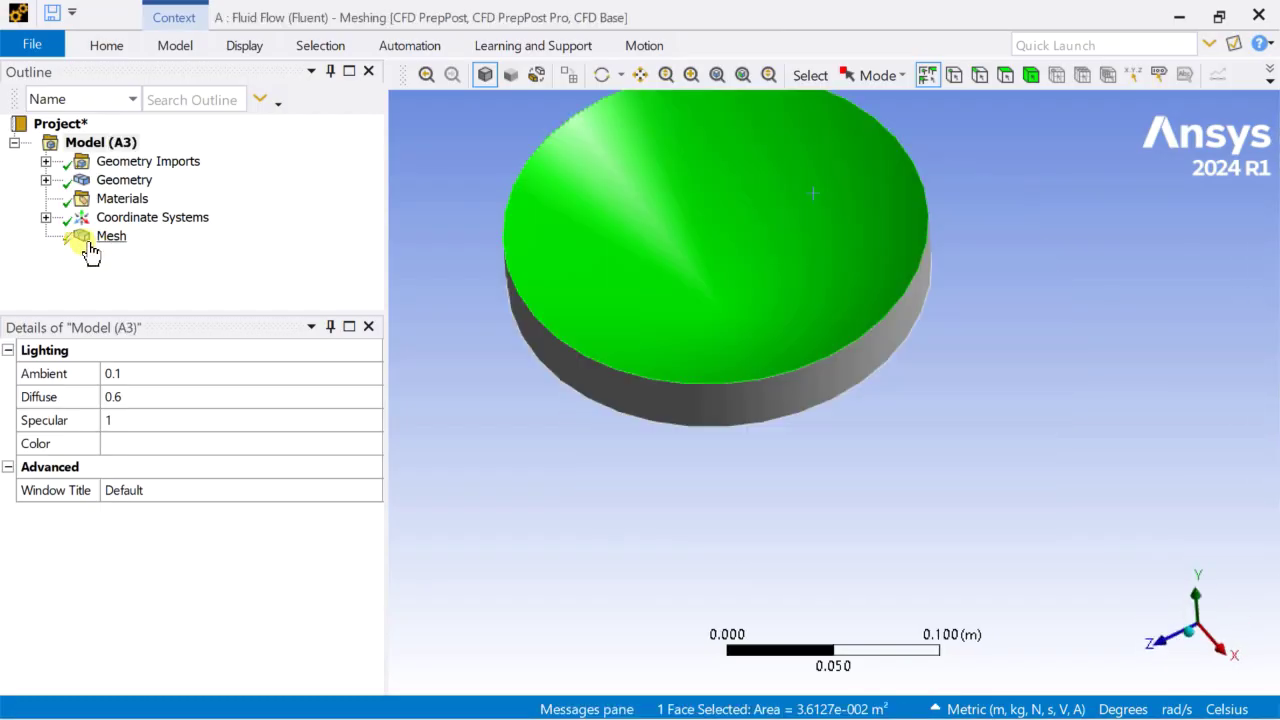
Step: Set mesh Use Adaptive Sizing to Yes with Resolution 7
left_click(88, 244)
left_click(145, 540)
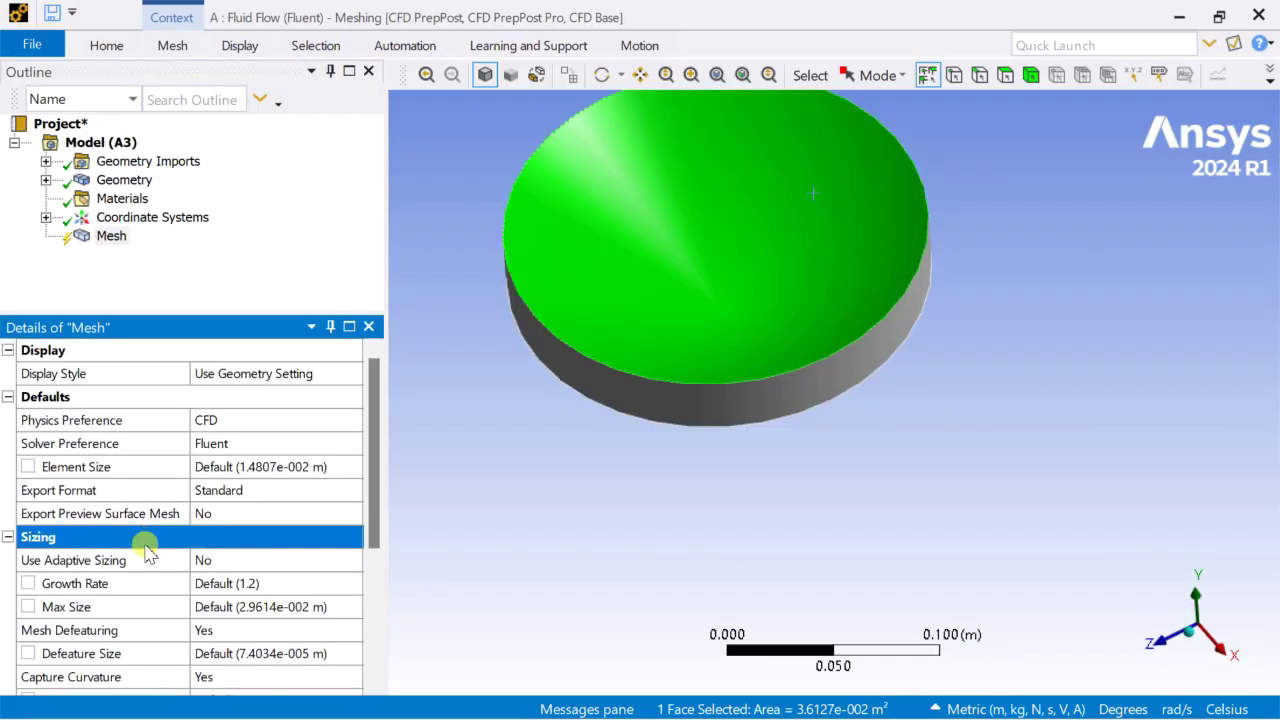
double_click(225, 560)
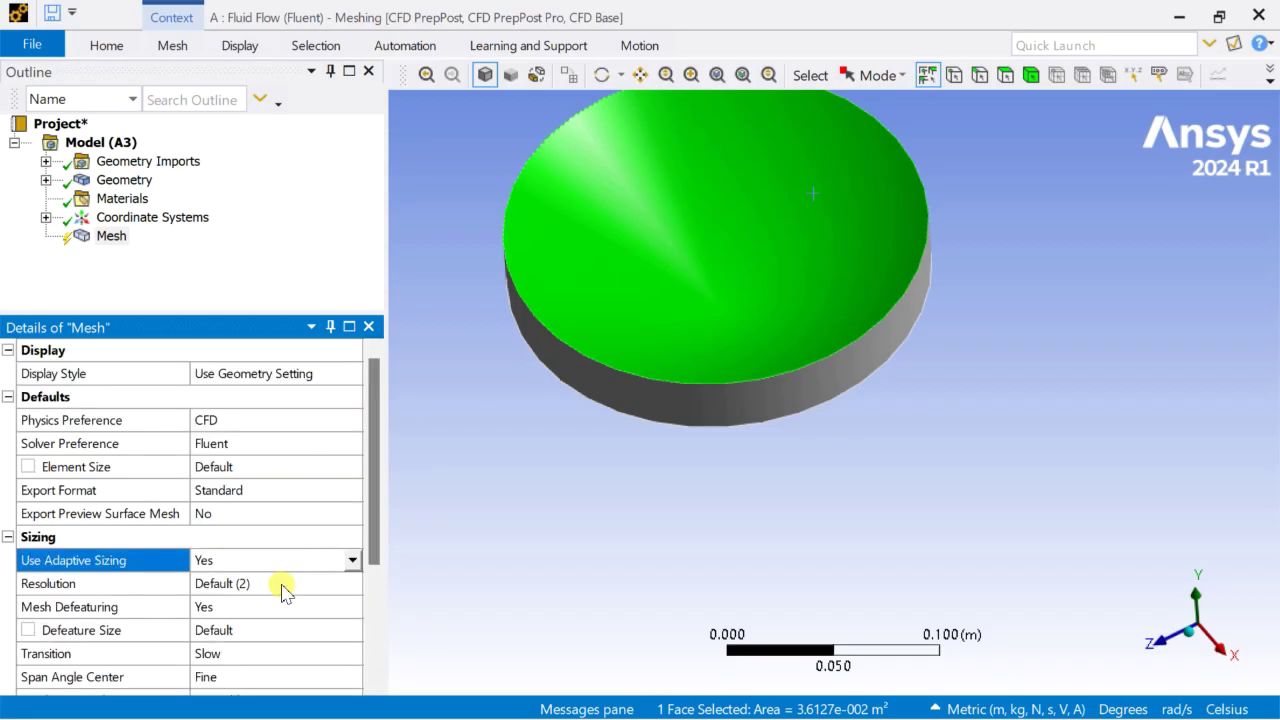
left_click_drag(363, 557, 371, 612)
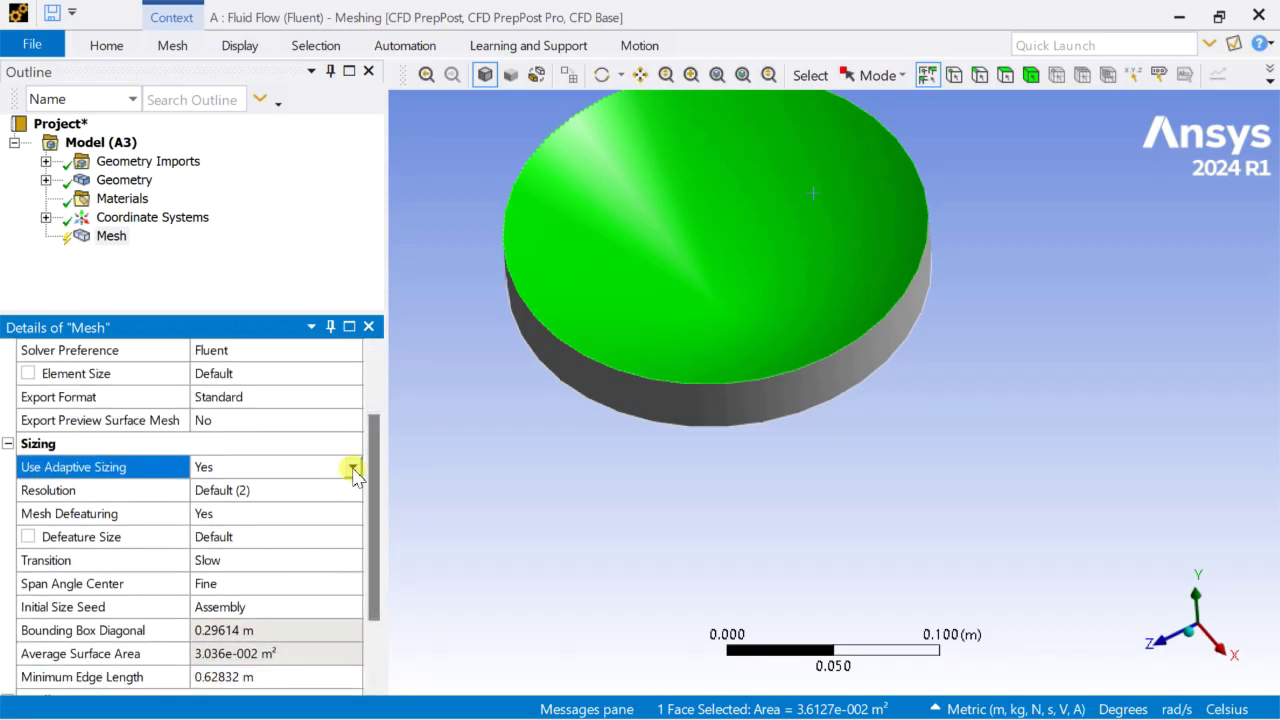
left_click(352, 467)
left_click(325, 507)
scroll(330, 575, "down", 2)
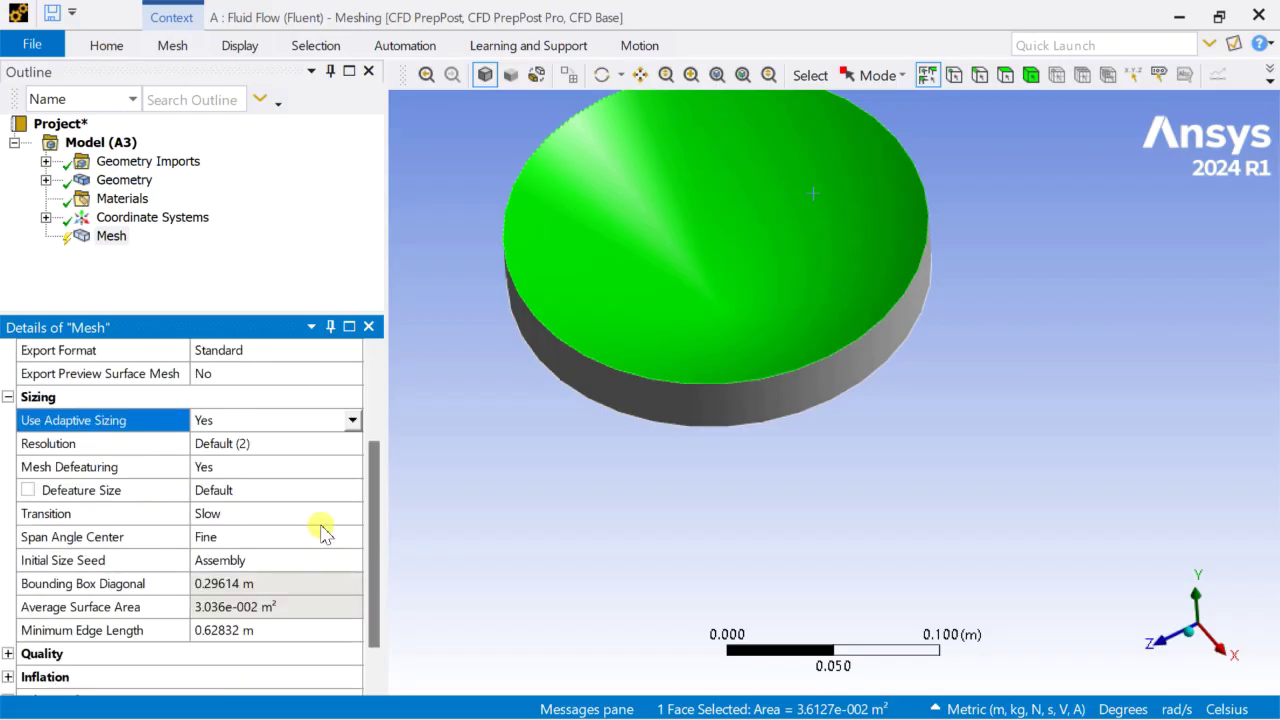
left_click(300, 444)
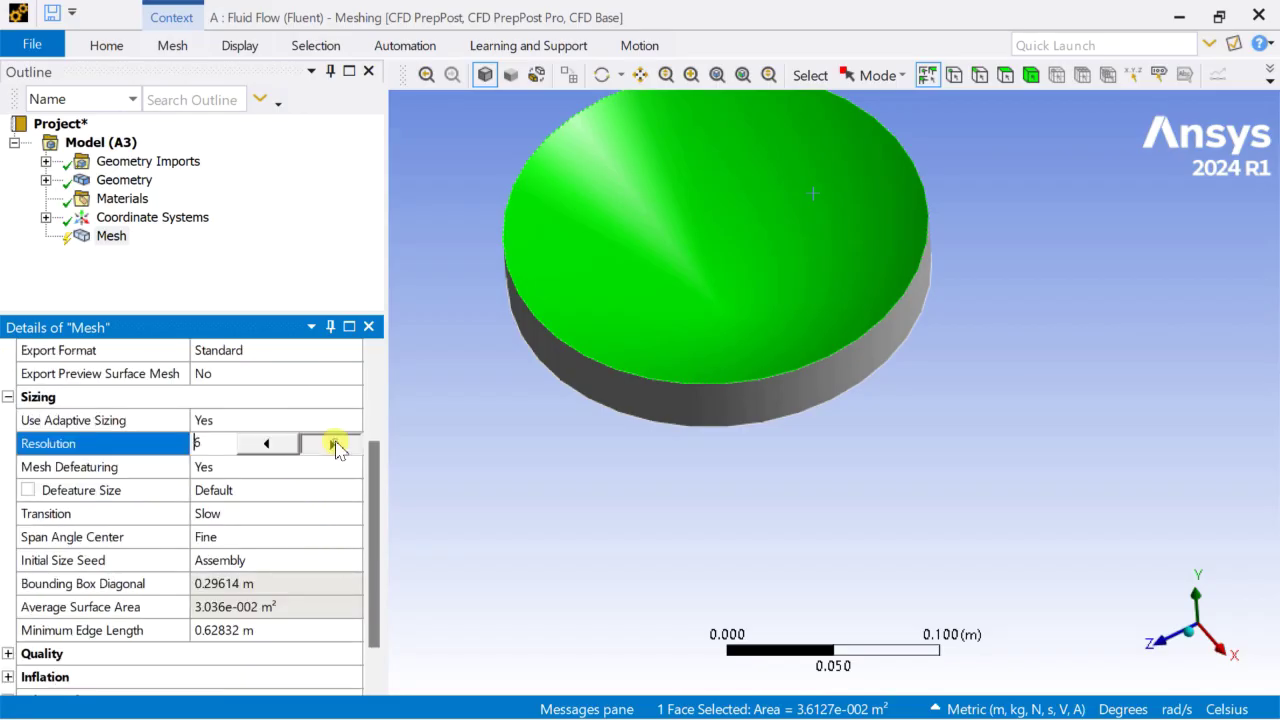
left_click(334, 444)
Step: Generate the mesh from the Mesh item in the Outline
left_click(110, 237)
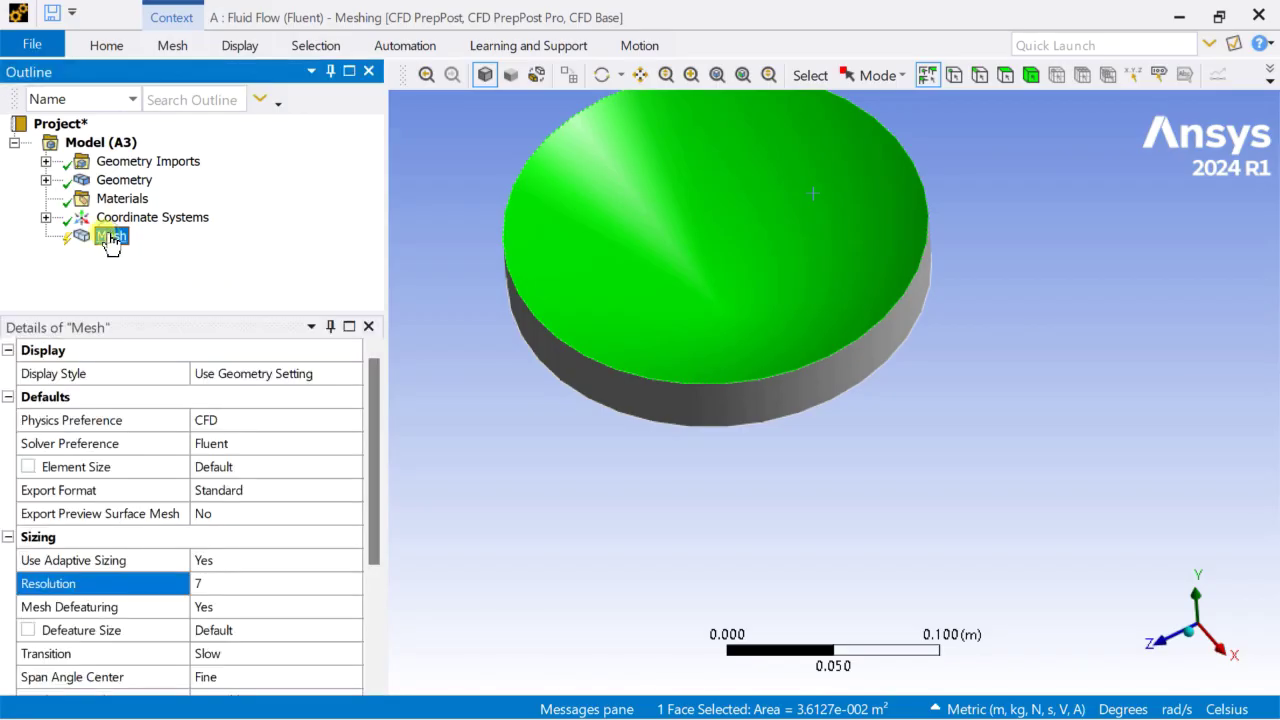
right_click(110, 240)
left_click(176, 305)
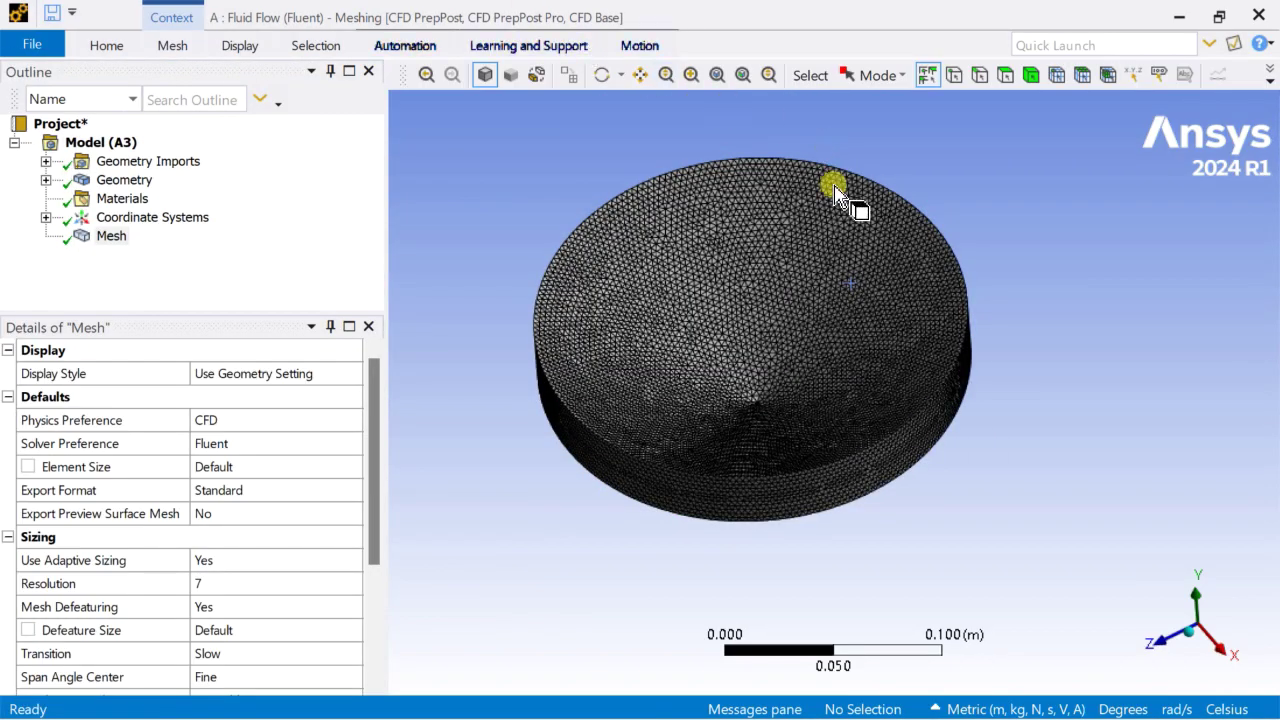
Step: Orbit and zoom to inspect the fine triangular mesh, then select the dish's top face
middle_click_drag(843, 194, 820, 206)
scroll(810, 278, "up", 2)
scroll(808, 276, "up", 2)
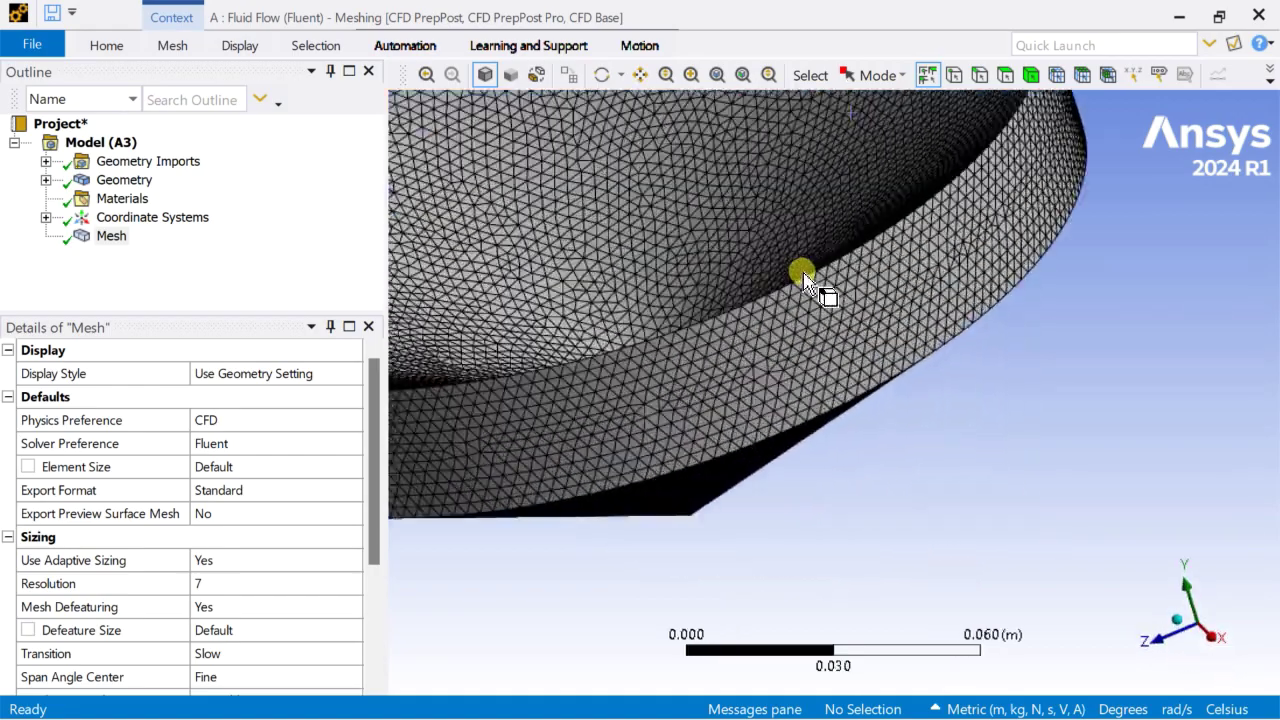
scroll(1089, 394, "up", 2)
scroll(963, 363, "up", 2)
scroll(990, 420, "up", 2)
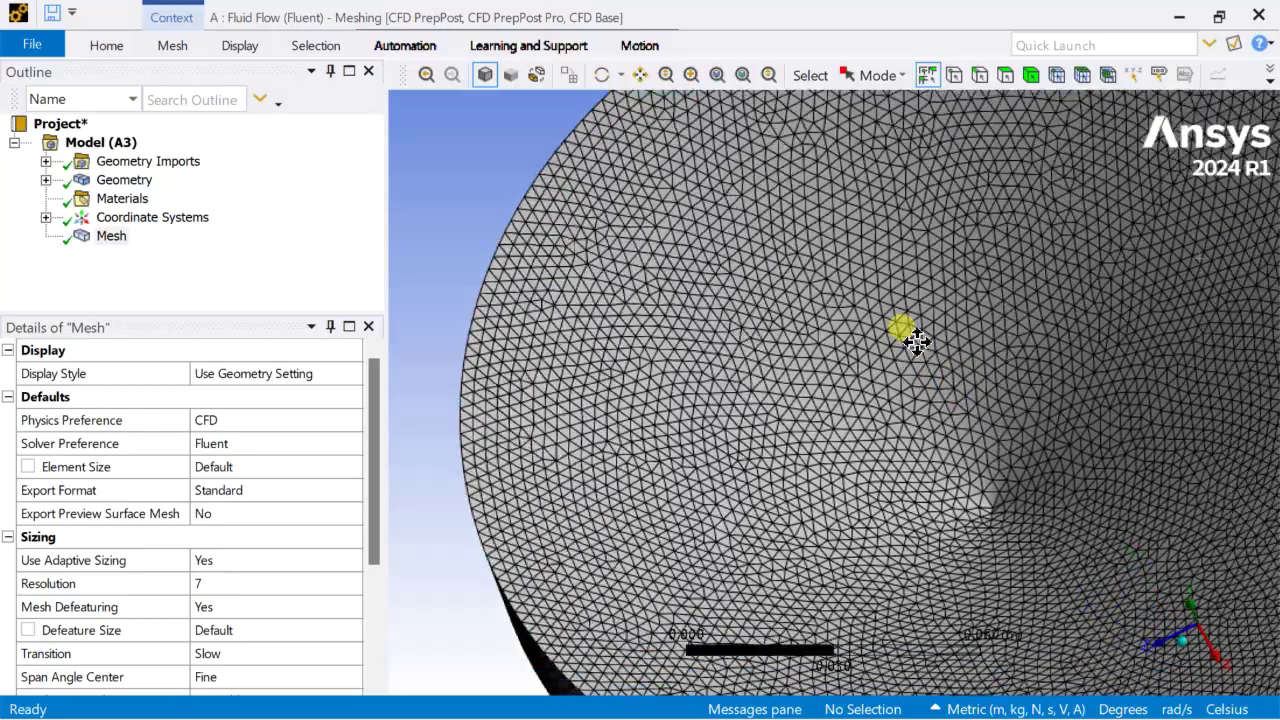
scroll(903, 469, "down", 5)
scroll(880, 425, "up", 2)
scroll(878, 415, "down", 2)
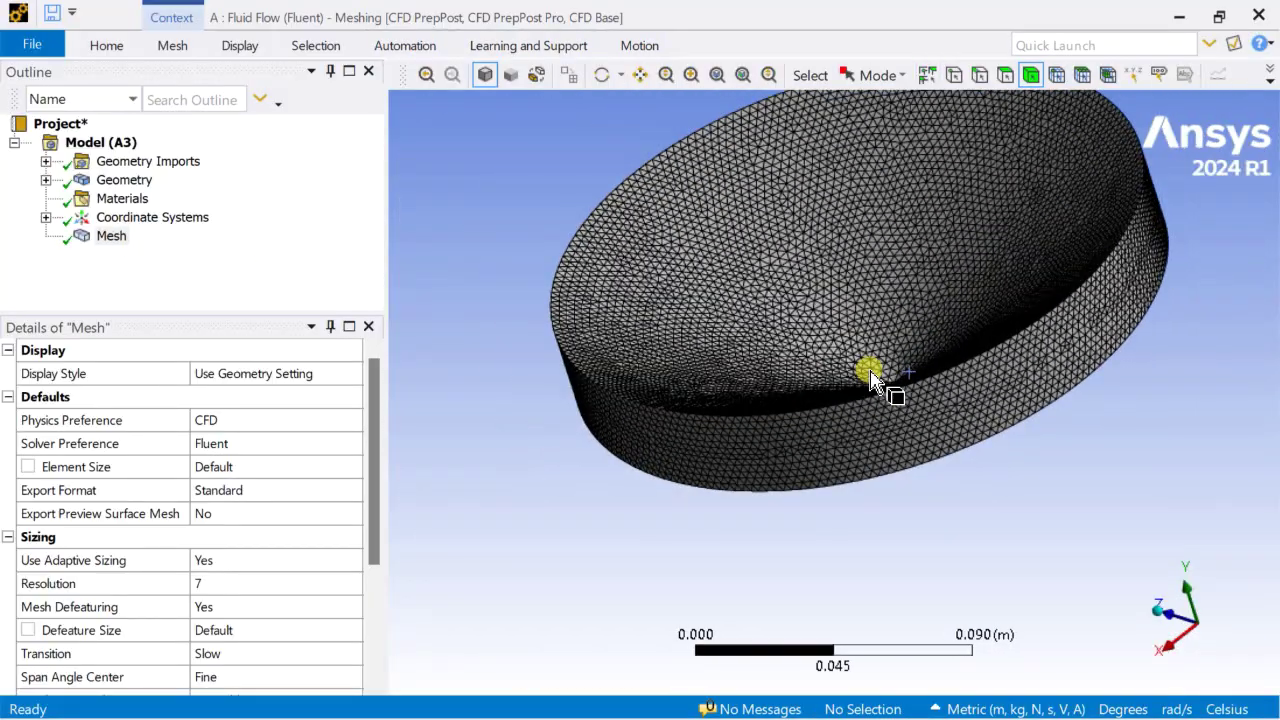
left_click(827, 240)
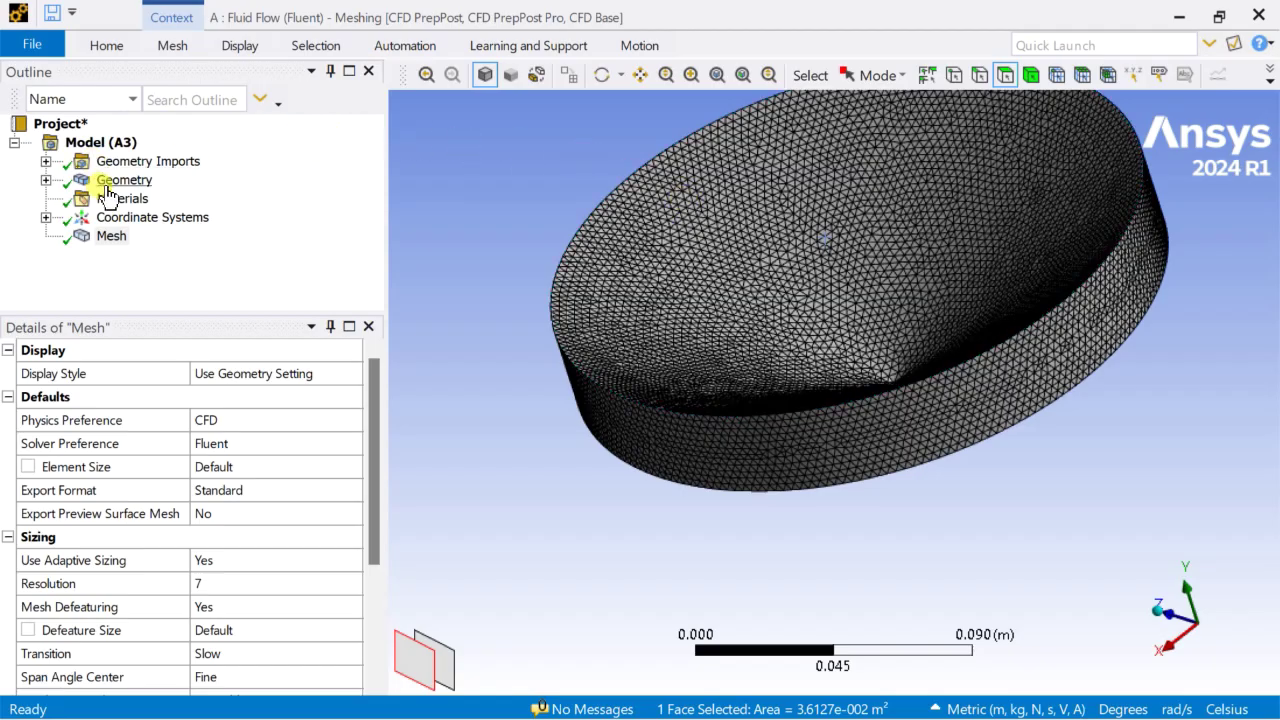
Step: Create a named selection top_surface for the dish's top face
left_click(46, 180)
left_click(122, 180)
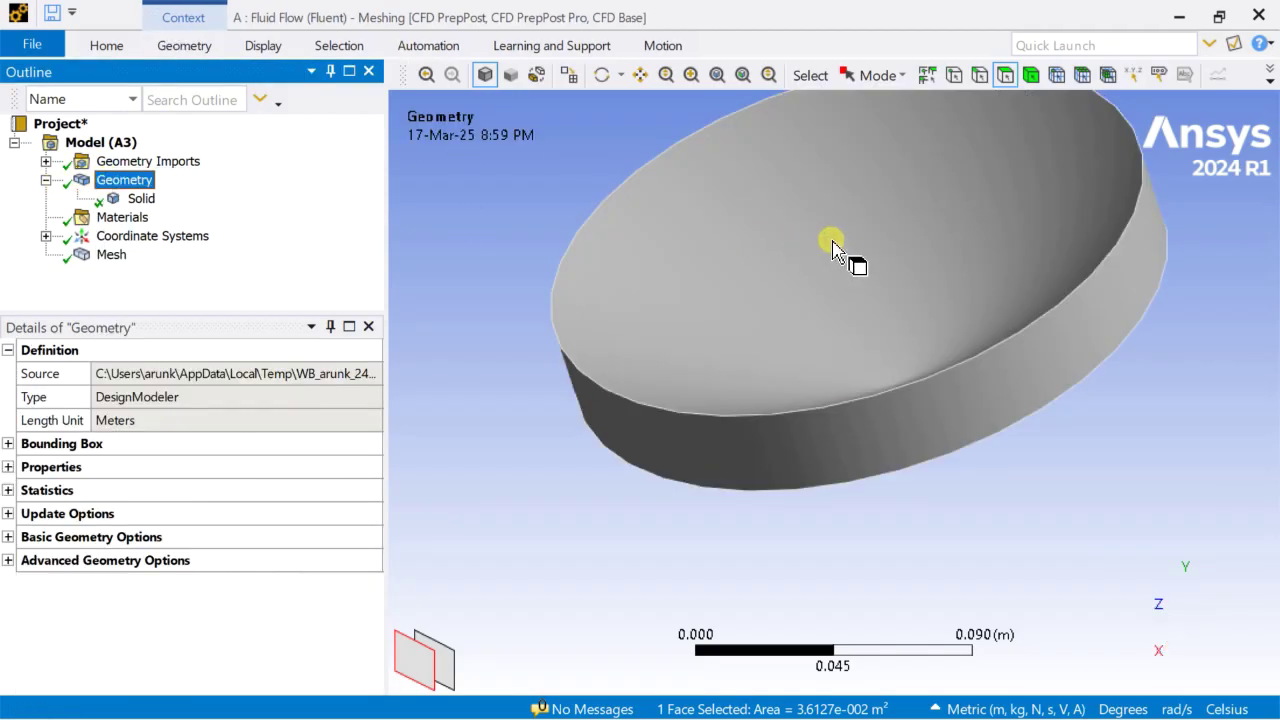
left_click(833, 247)
right_click(834, 245)
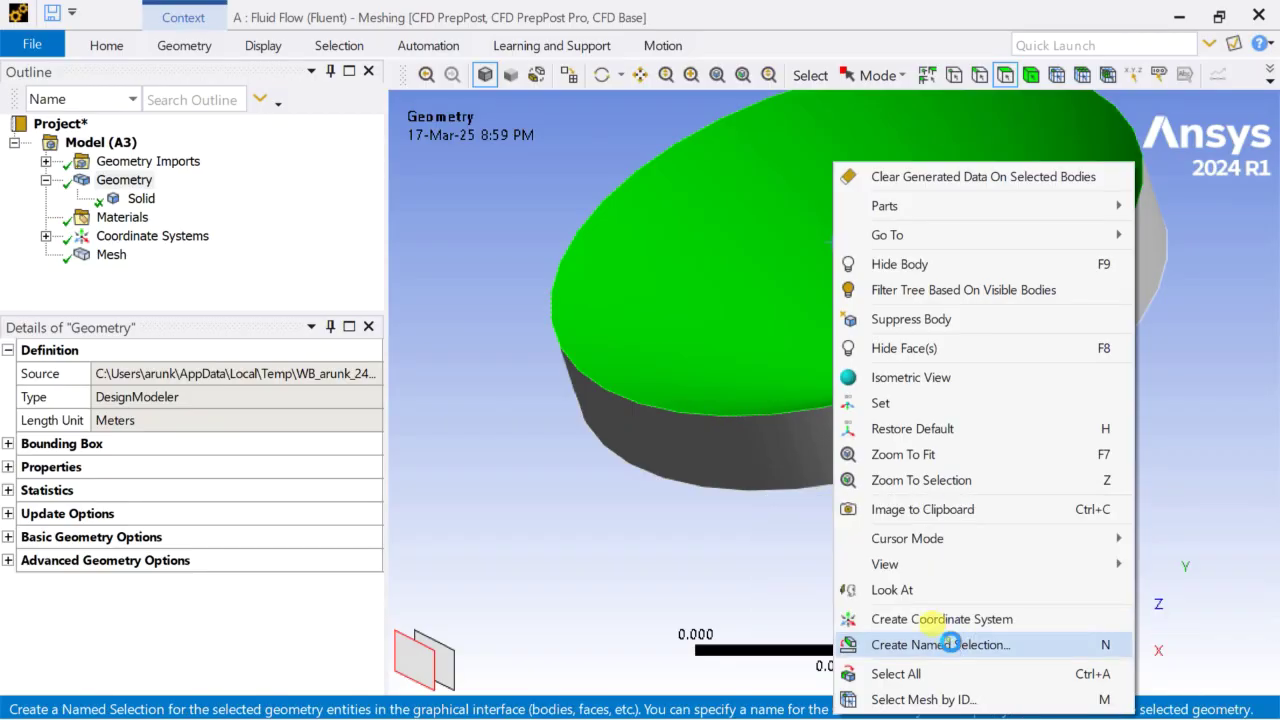
left_click(946, 644)
type("top_surface")
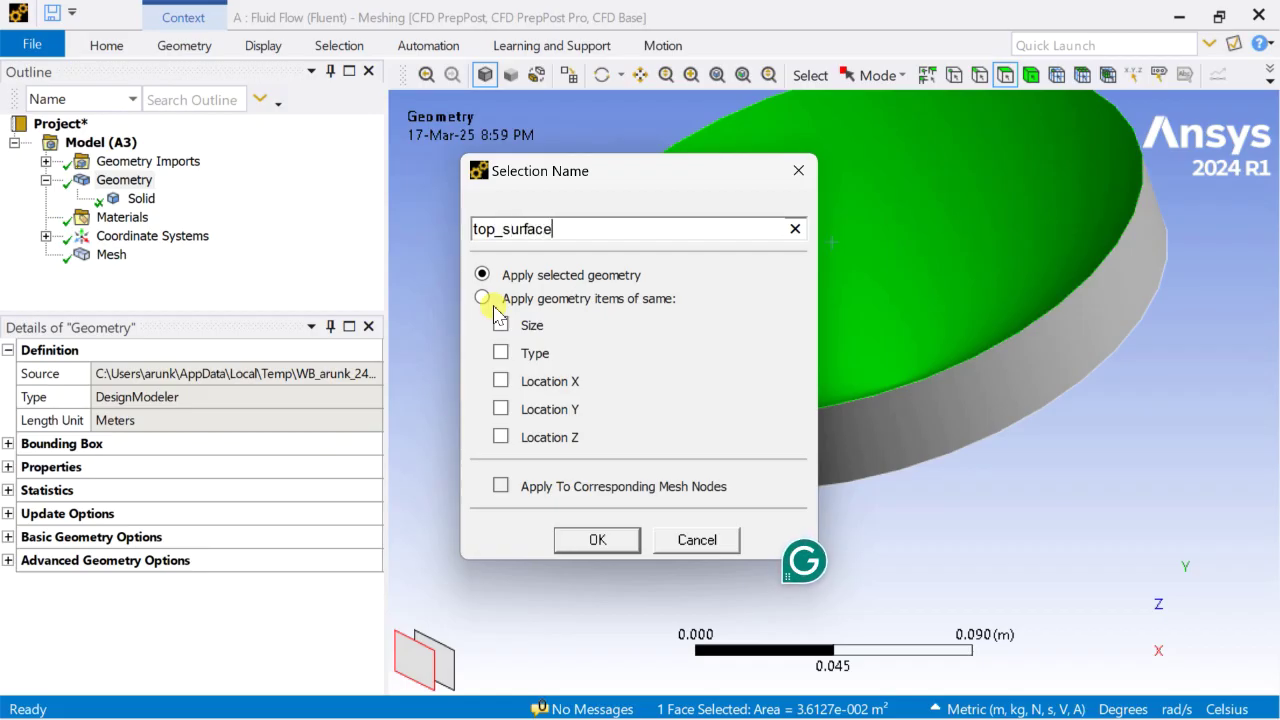
key("Return")
Step: Name the lower conical face bottom_surface
left_click(494, 306)
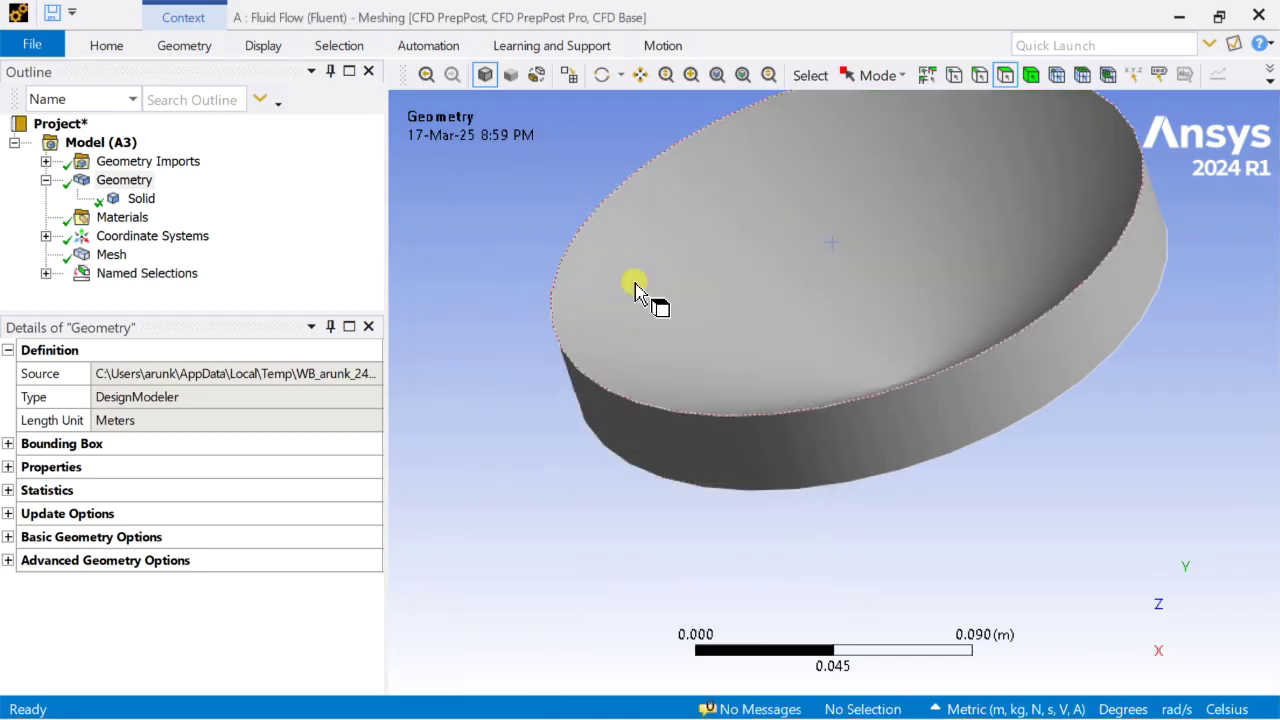
middle_click_drag(640, 289, 943, 354)
left_click(943, 354)
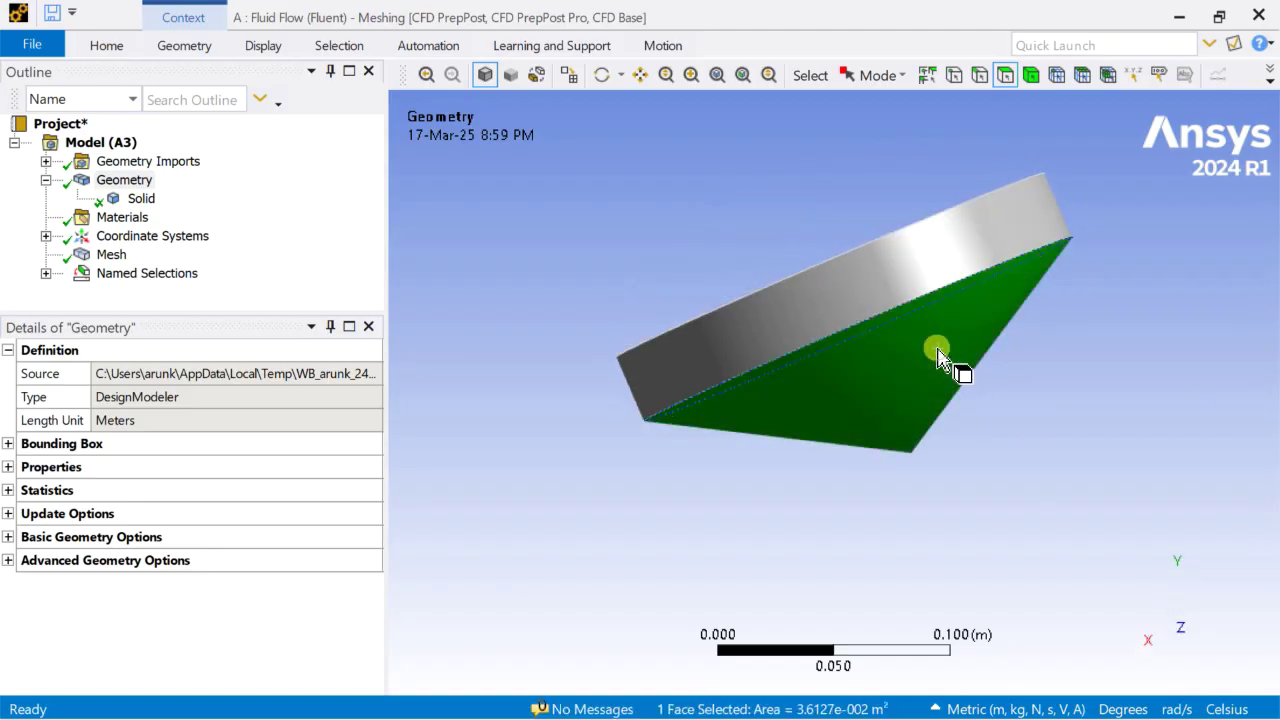
right_click(940, 355)
left_click(1040, 645)
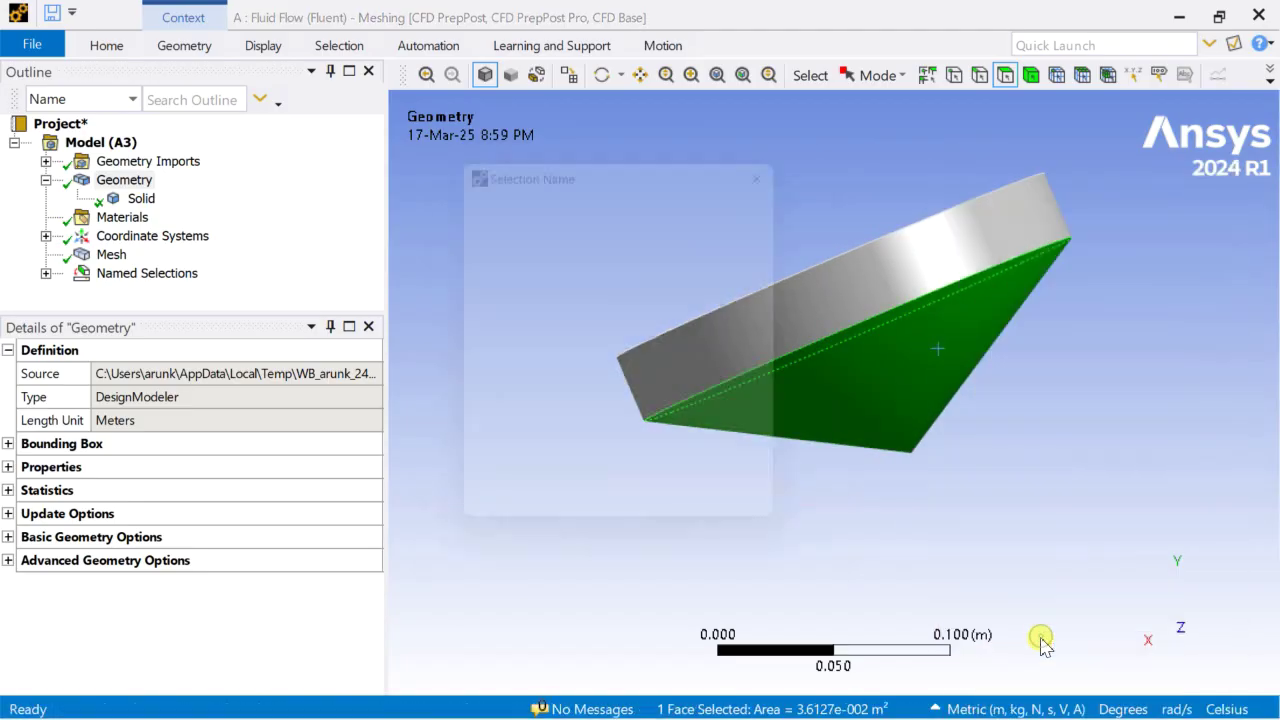
type("bottom_surface")
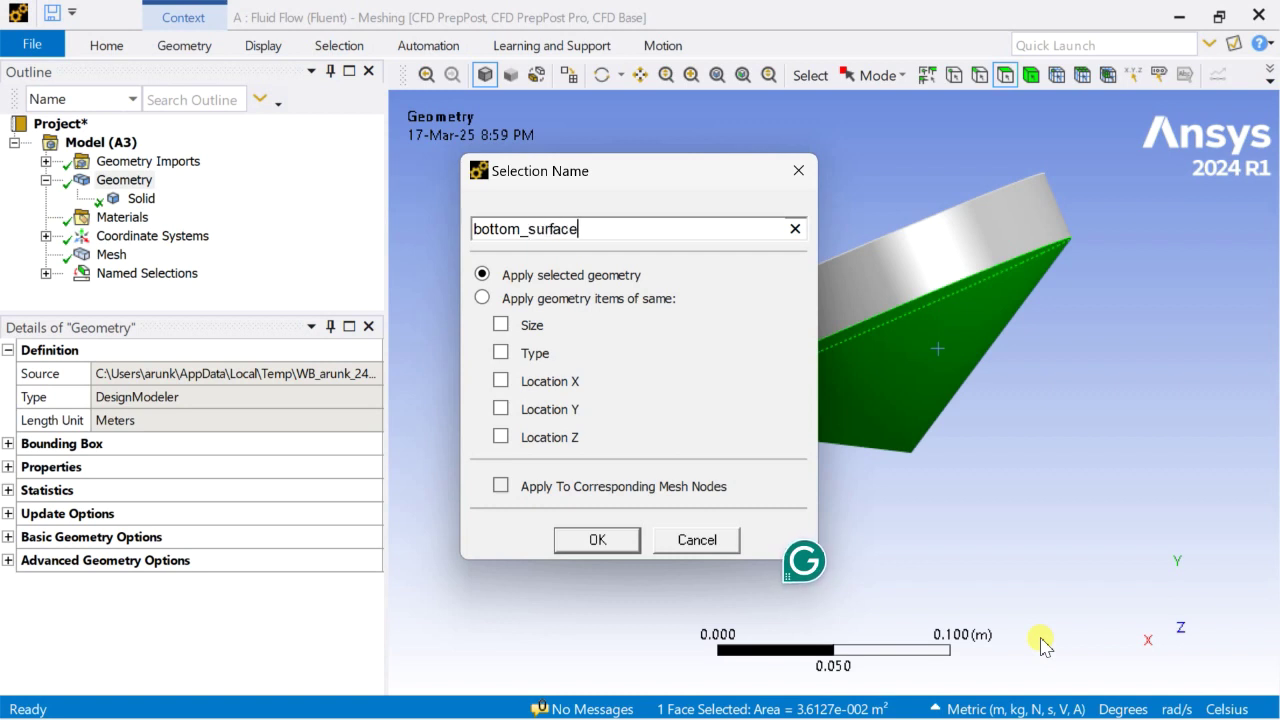
key("Return")
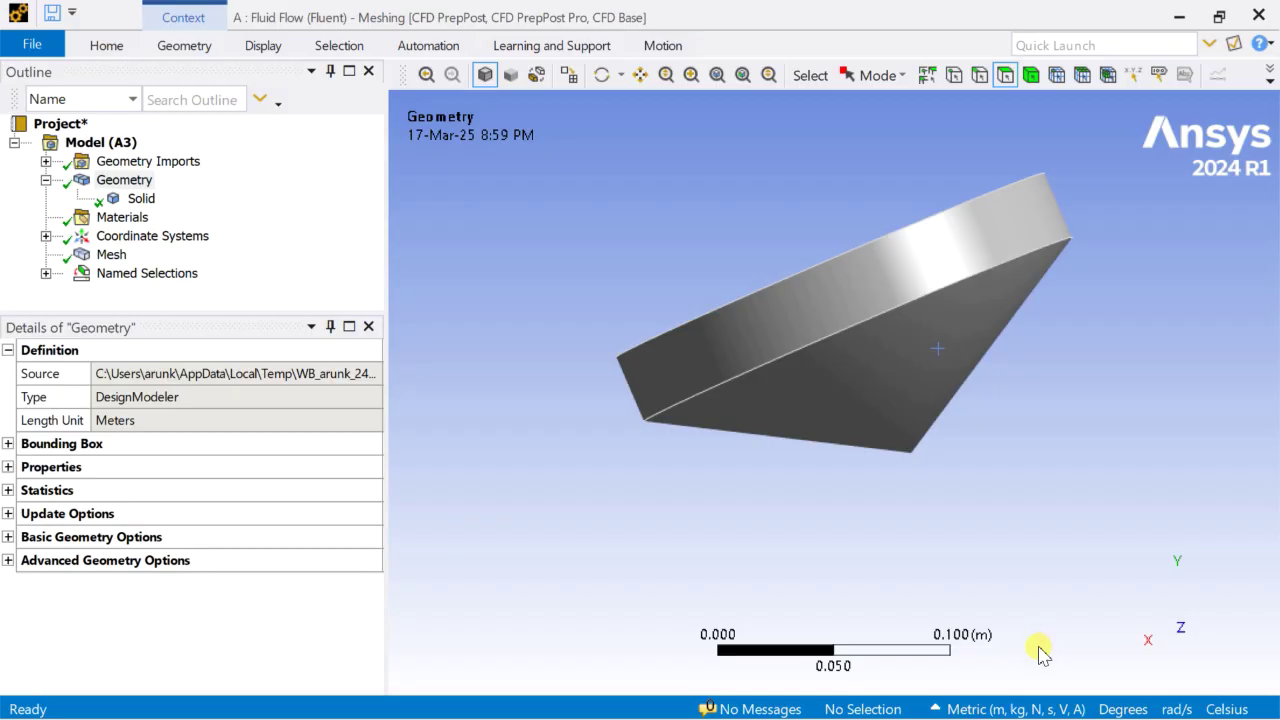
Step: Name the cylindrical side face side_wall and return to the Mesh item
mouse_move(857, 503)
middle_mouse_down()
mouse_move(871, 534)
mouse_move(871, 491)
middle_mouse_up()
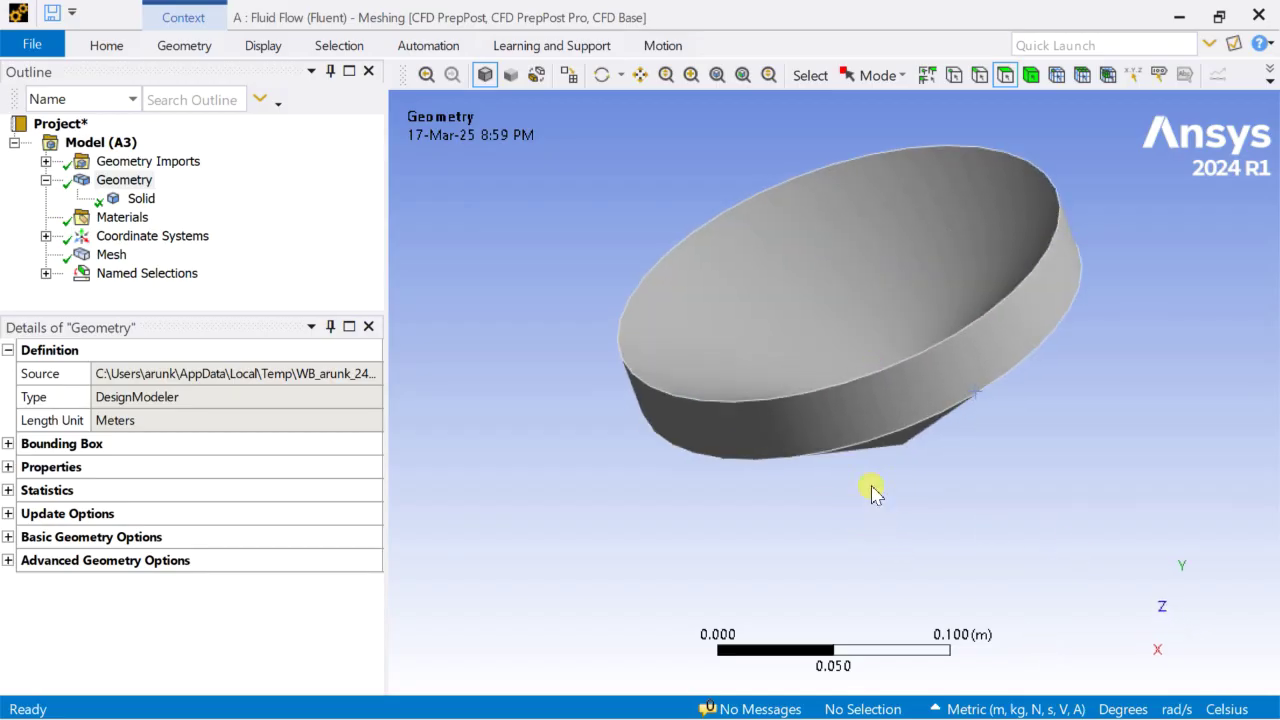
right_click(858, 418)
left_click(963, 483)
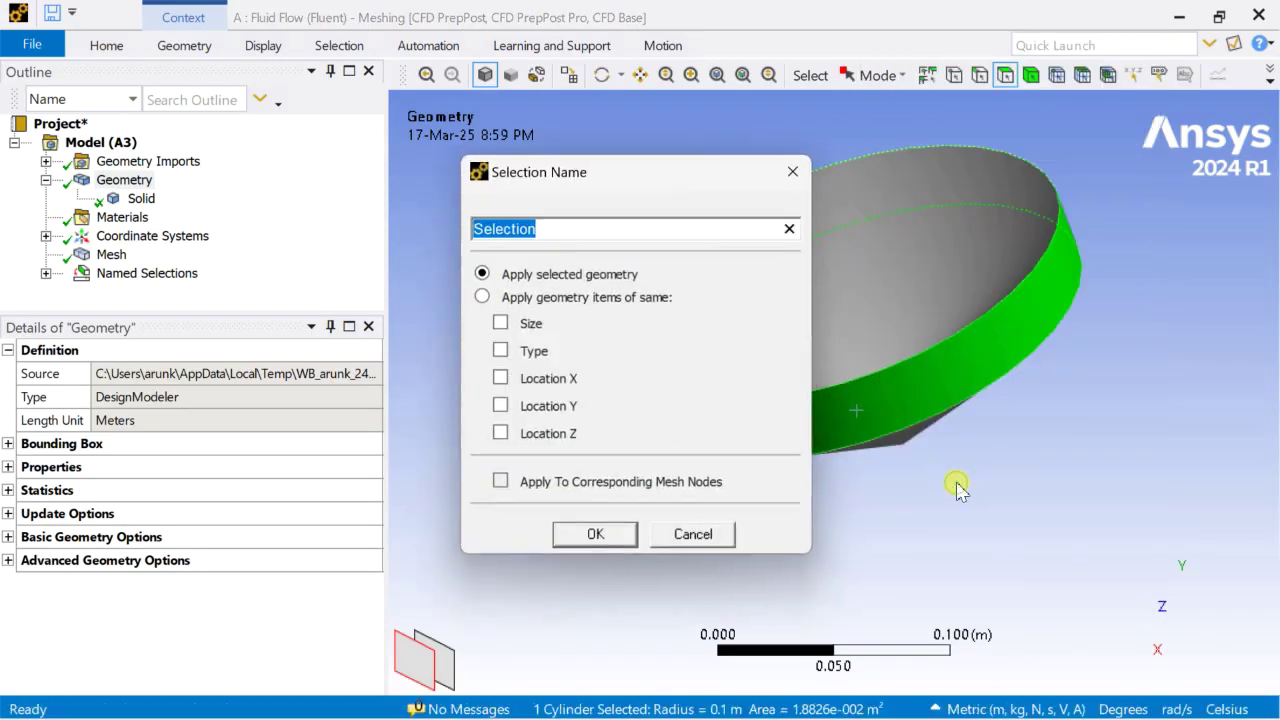
type("side")
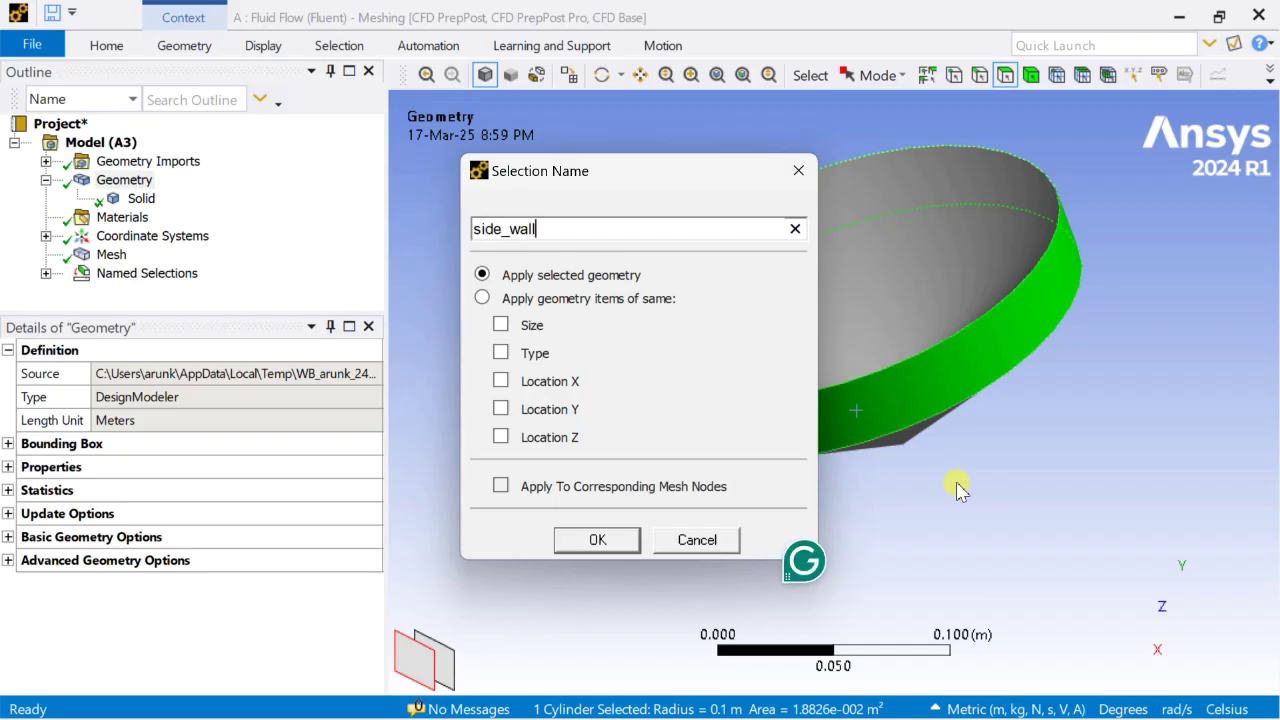
type("_wall")
key("Return")
left_click(957, 490)
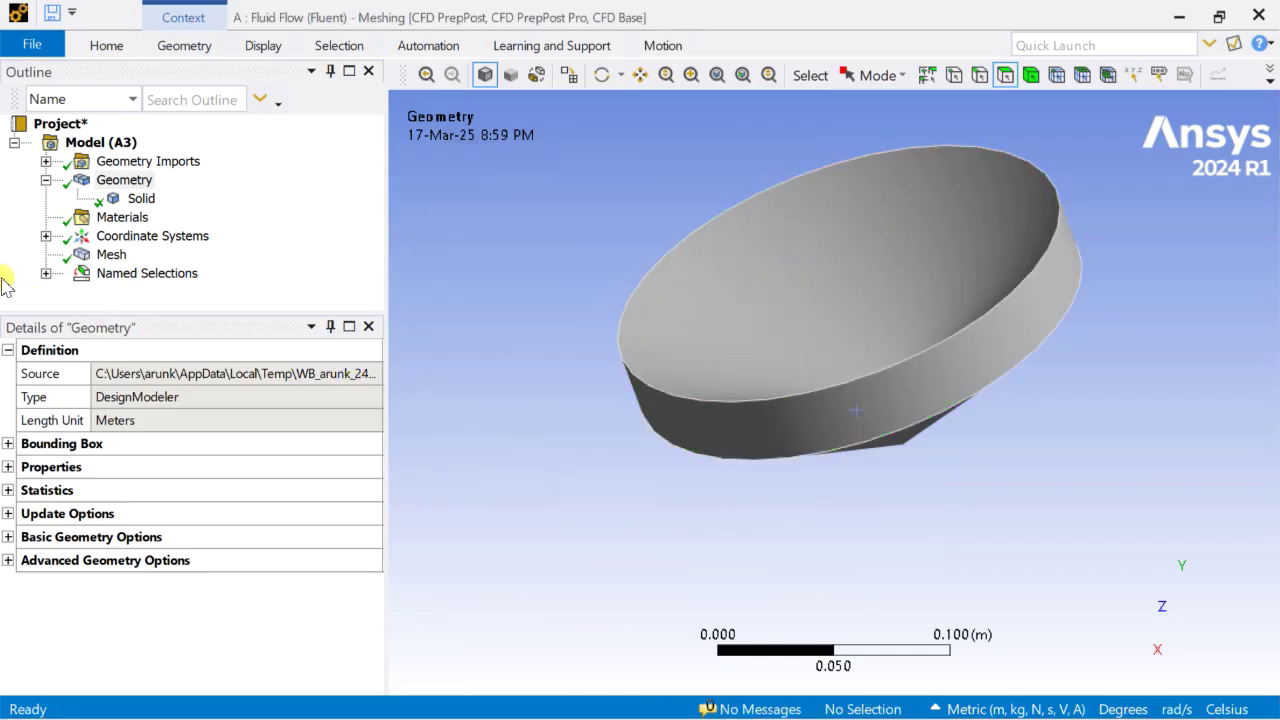
left_click(109, 255)
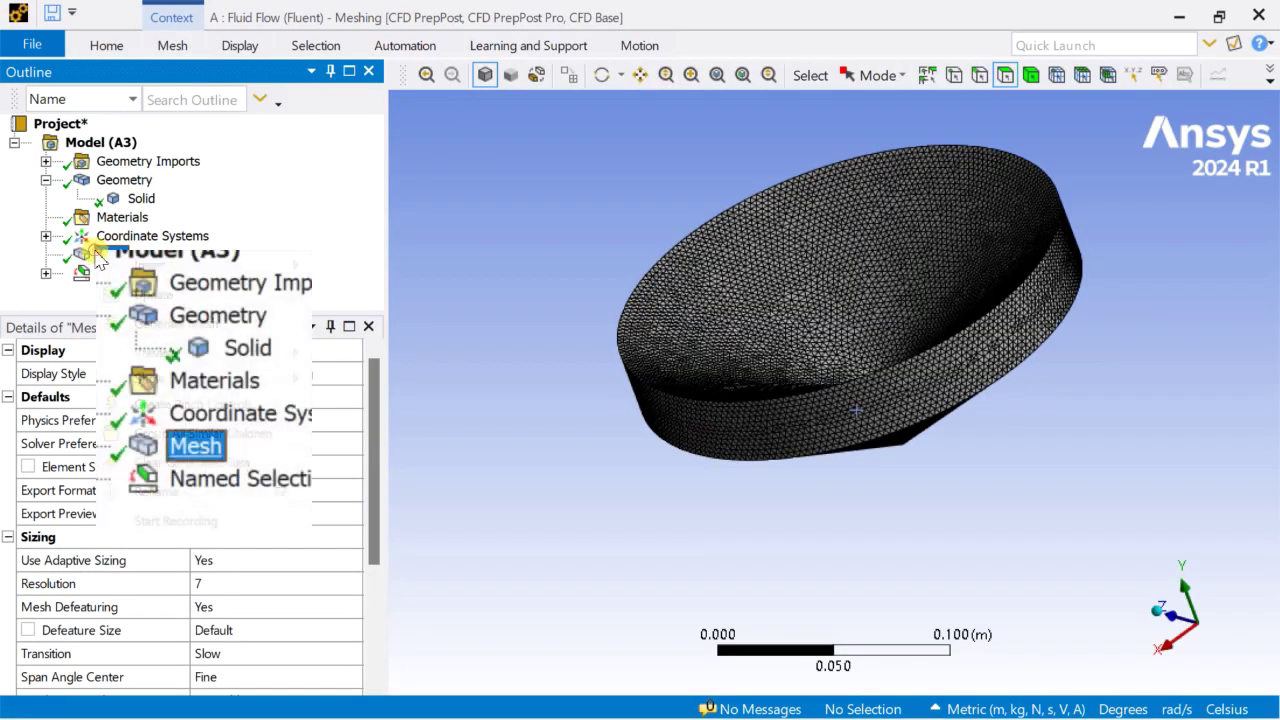
Step: Regenerate the mesh, review top_surface, bottom_surface and side_wall, and close Meshing
right_click(107, 262)
left_click(137, 307)
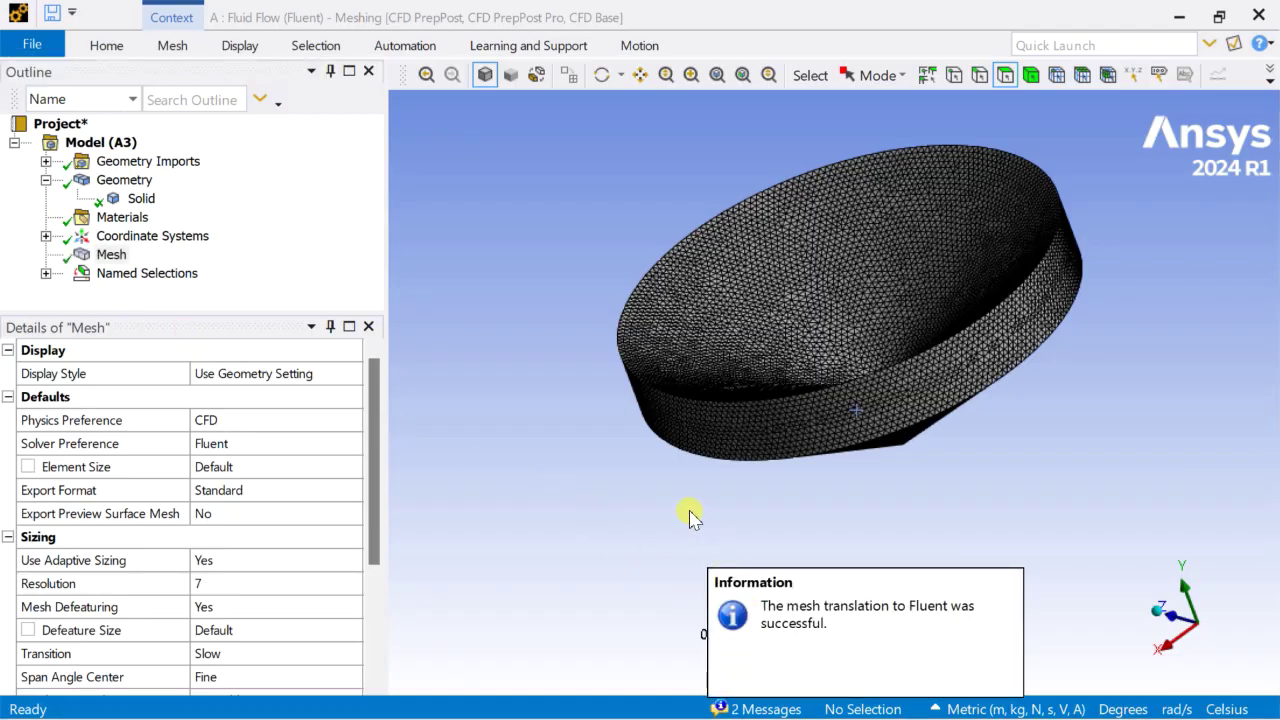
left_click(45, 273)
left_click(125, 255)
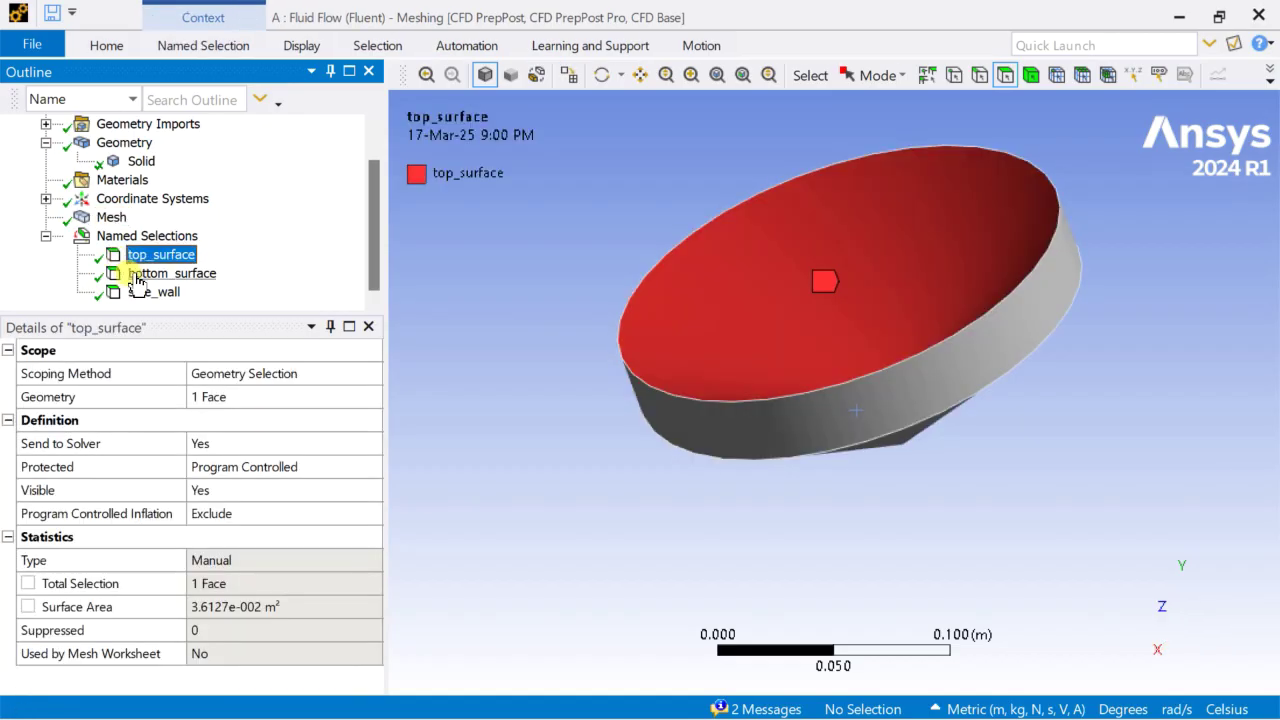
left_click(135, 275)
left_click(150, 292)
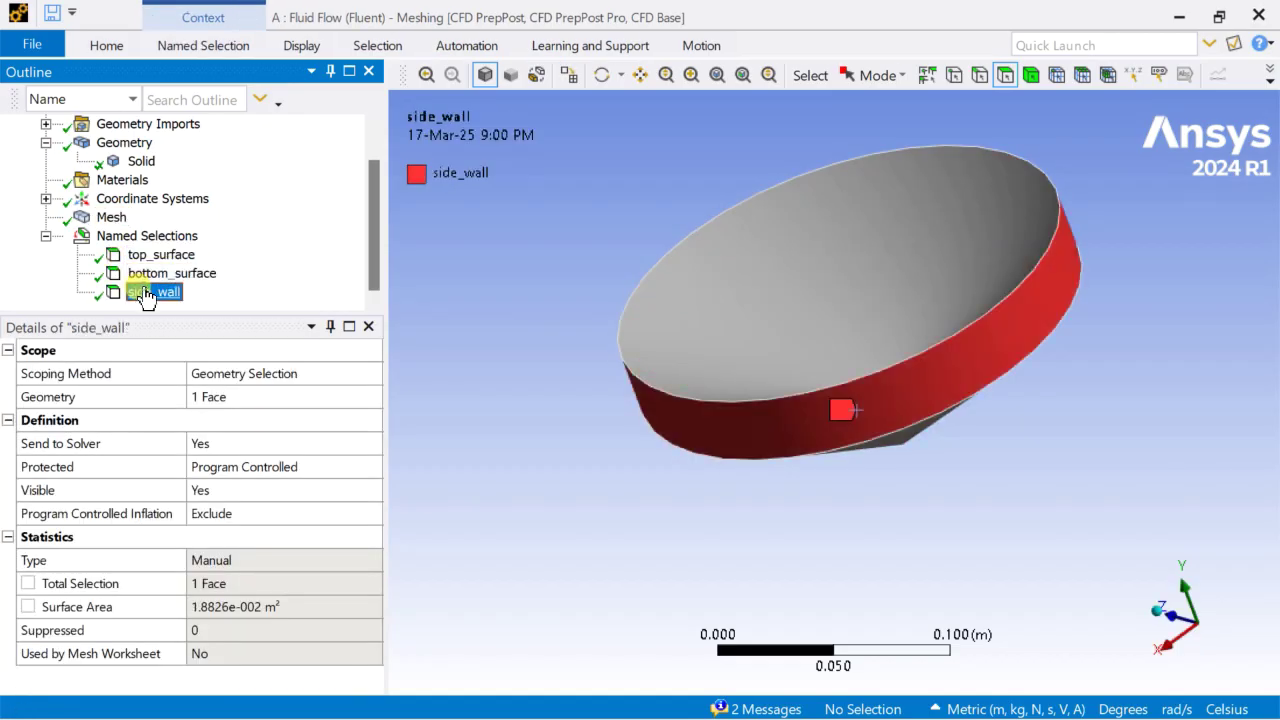
left_click(1258, 17)
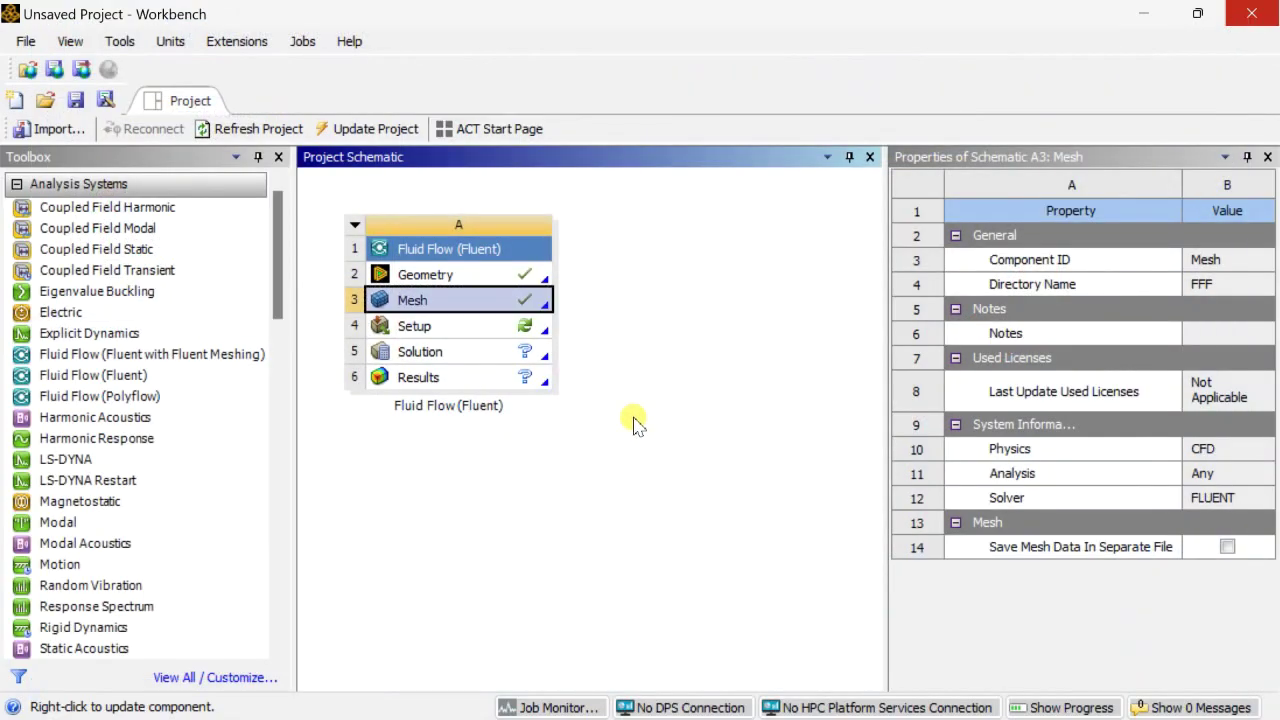
Step: Launch Fluent from the Setup cell using the default launcher settings
left_click(475, 330)
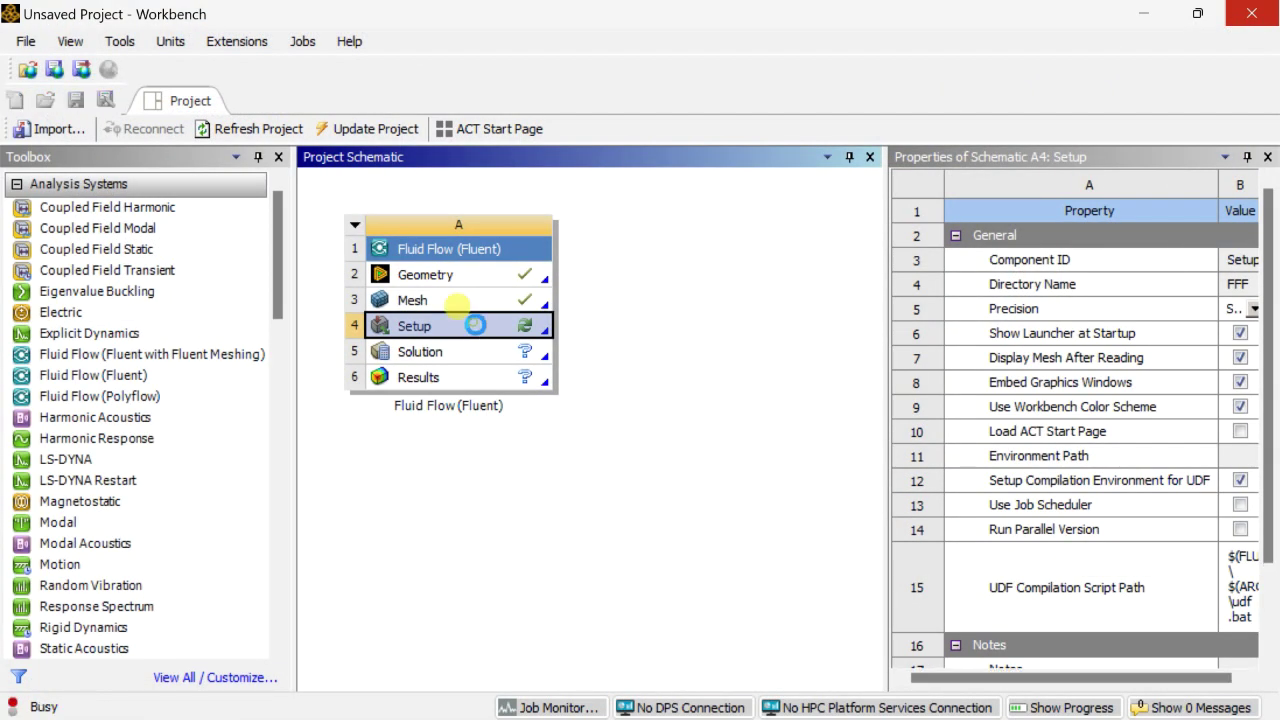
double_click(475, 330)
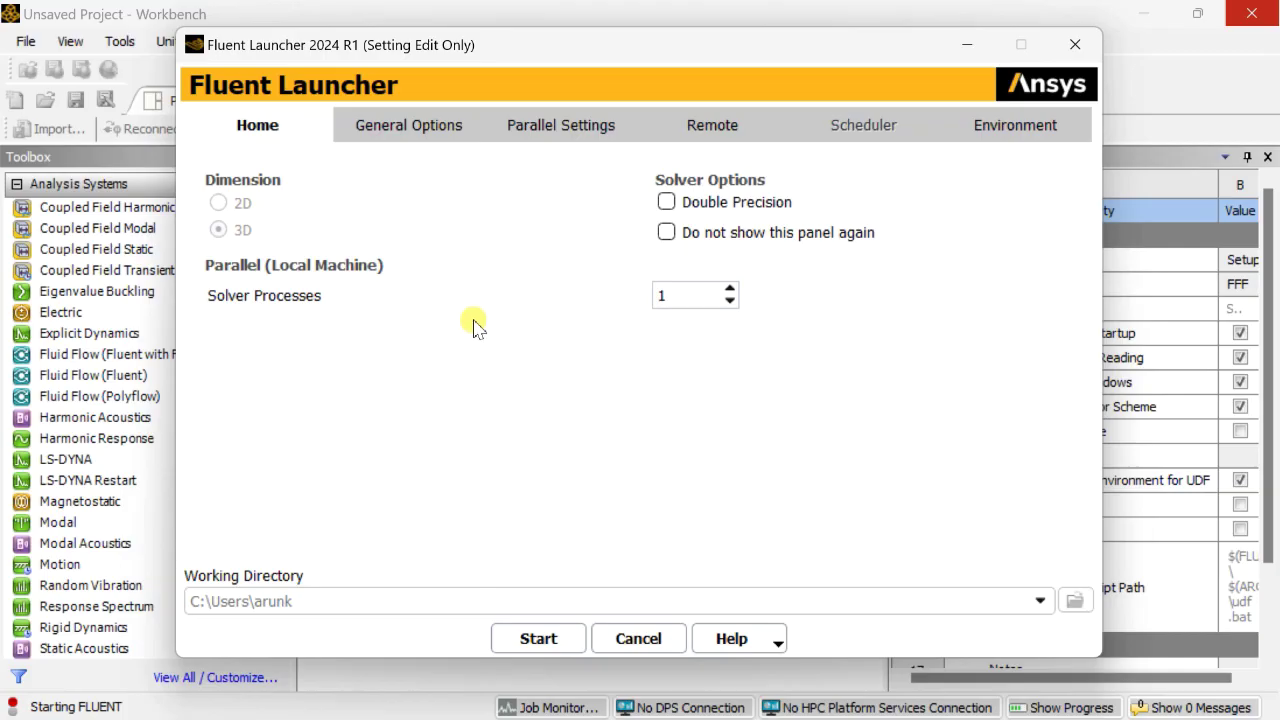
left_click(541, 641)
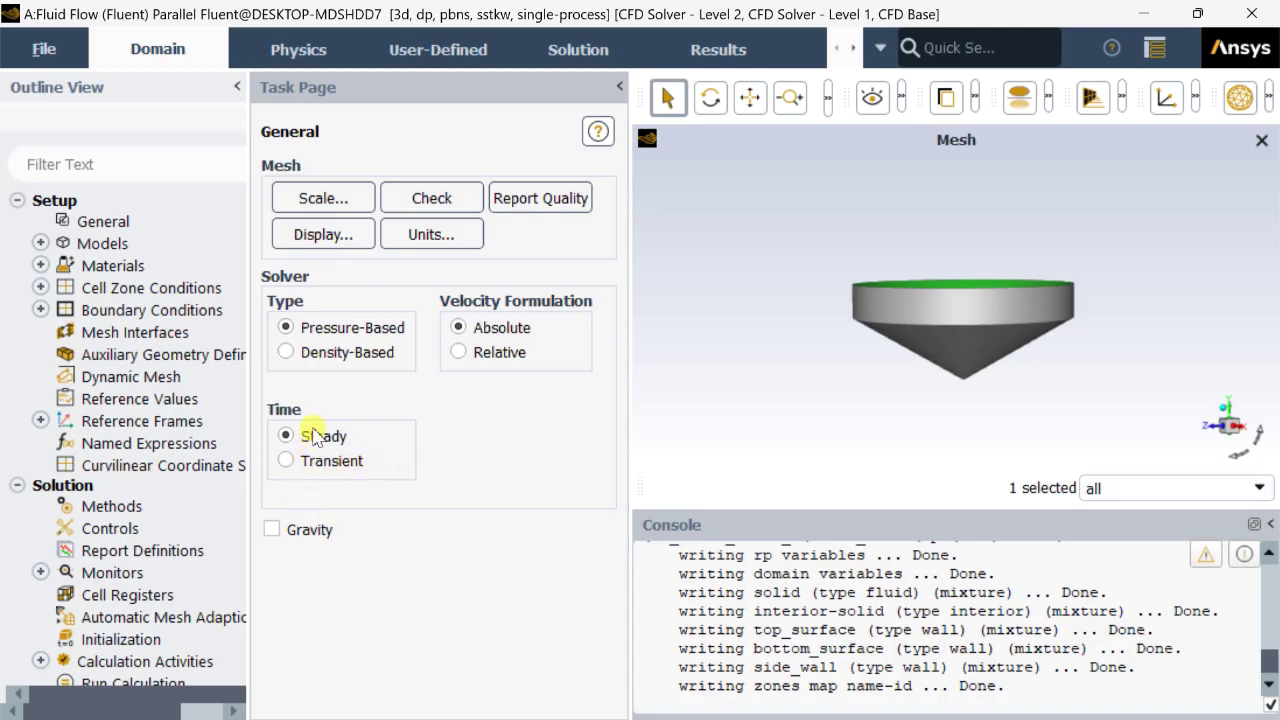
Step: Switch the viscous model from SST k-omega to Laminar
left_click(40, 243)
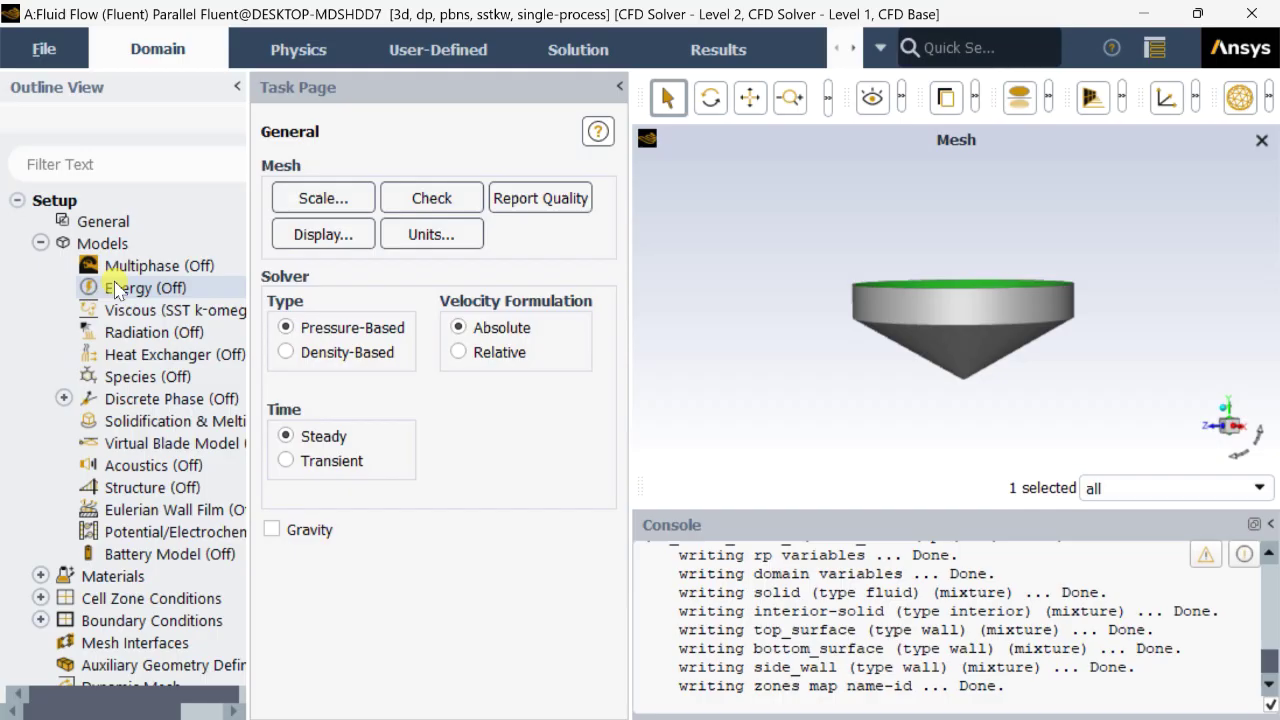
left_click_drag(248, 135, 304, 140)
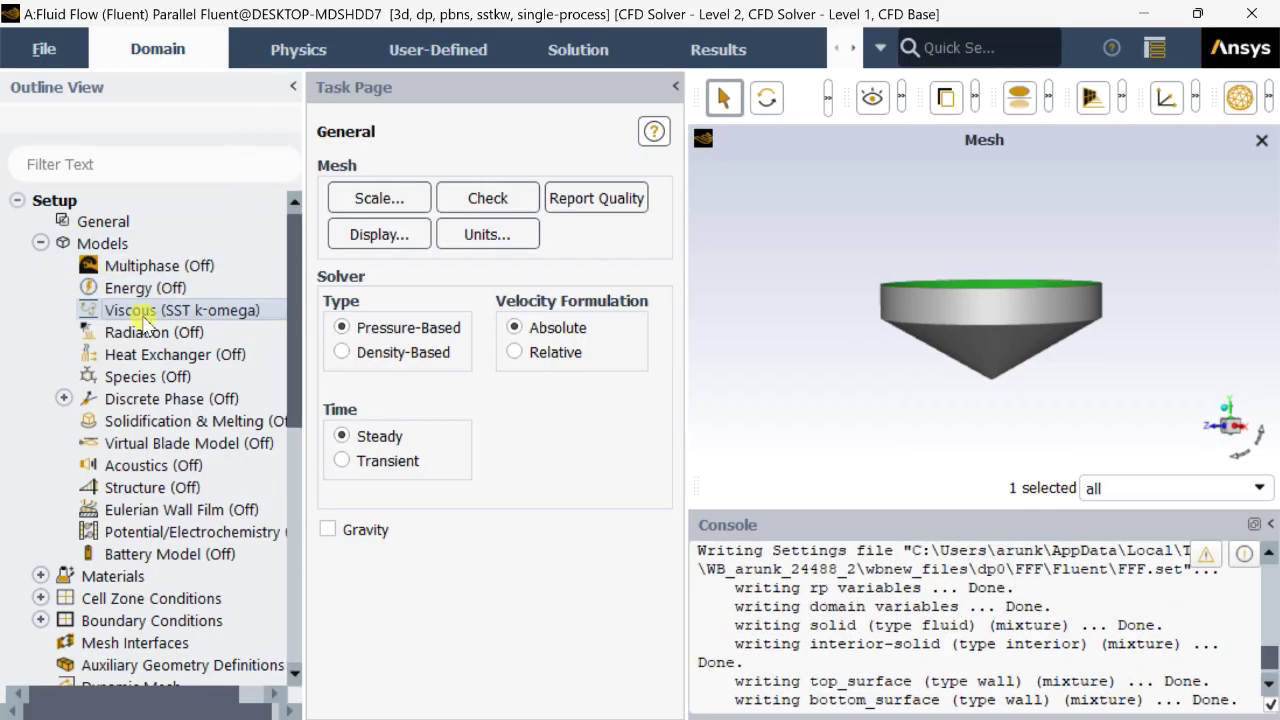
double_click(143, 312)
left_click(334, 102)
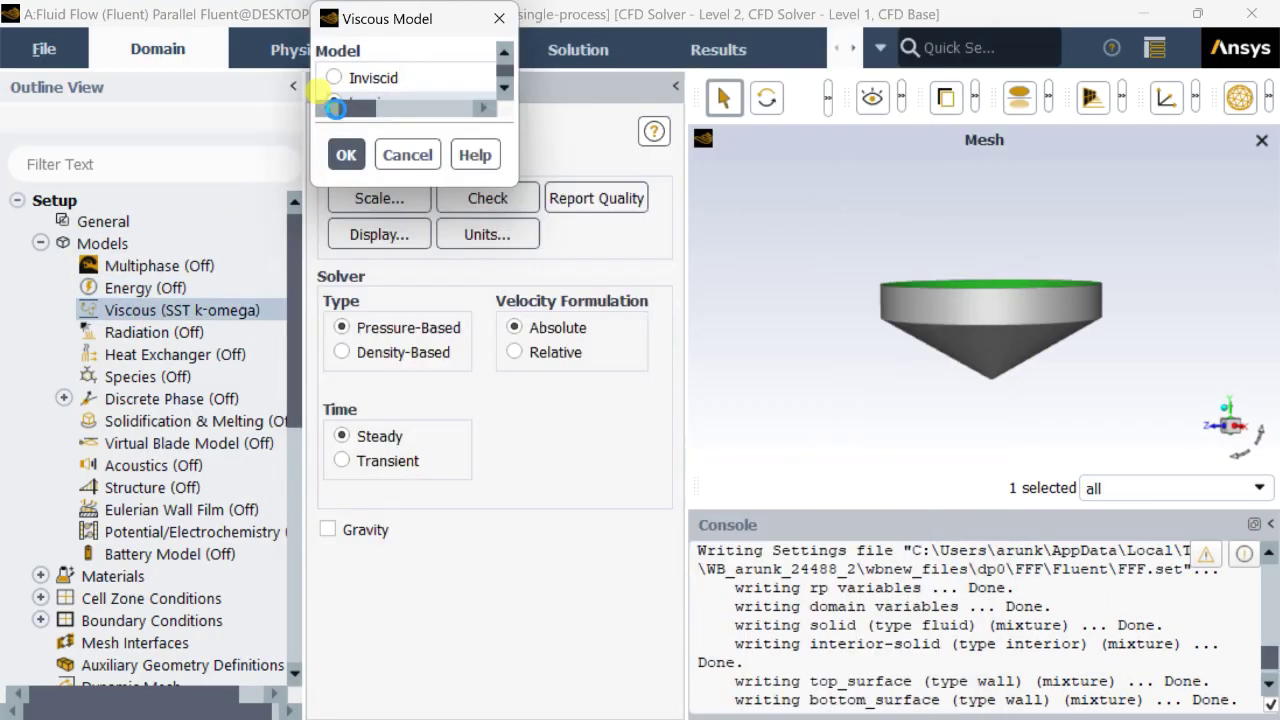
left_click(388, 380)
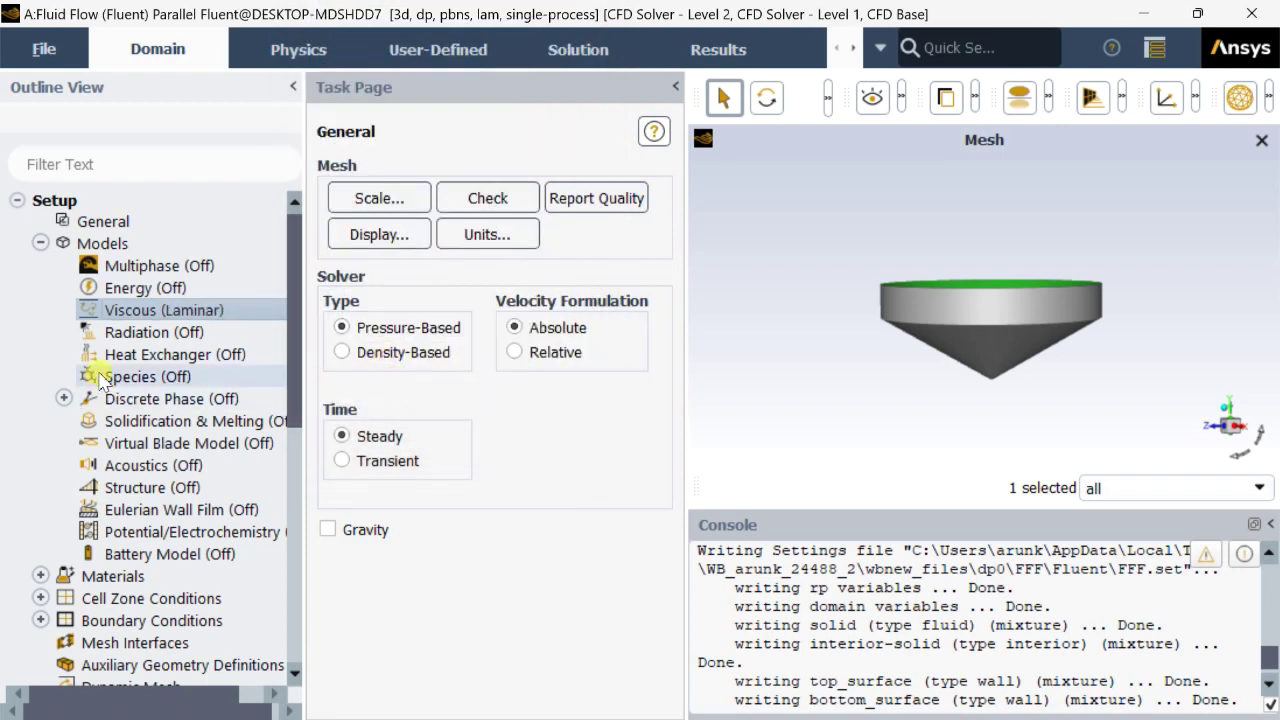
Step: Turn on the energy equation in the Energy model
double_click(123, 288)
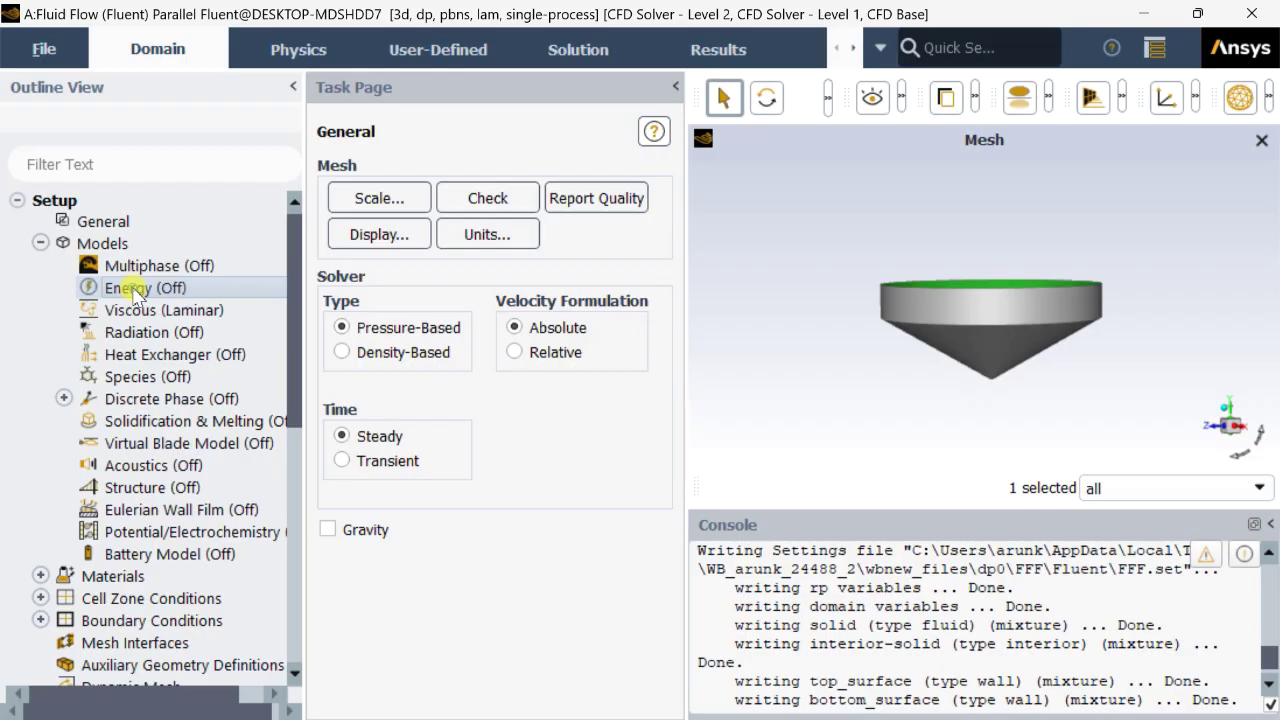
left_click(340, 389)
left_click(346, 461)
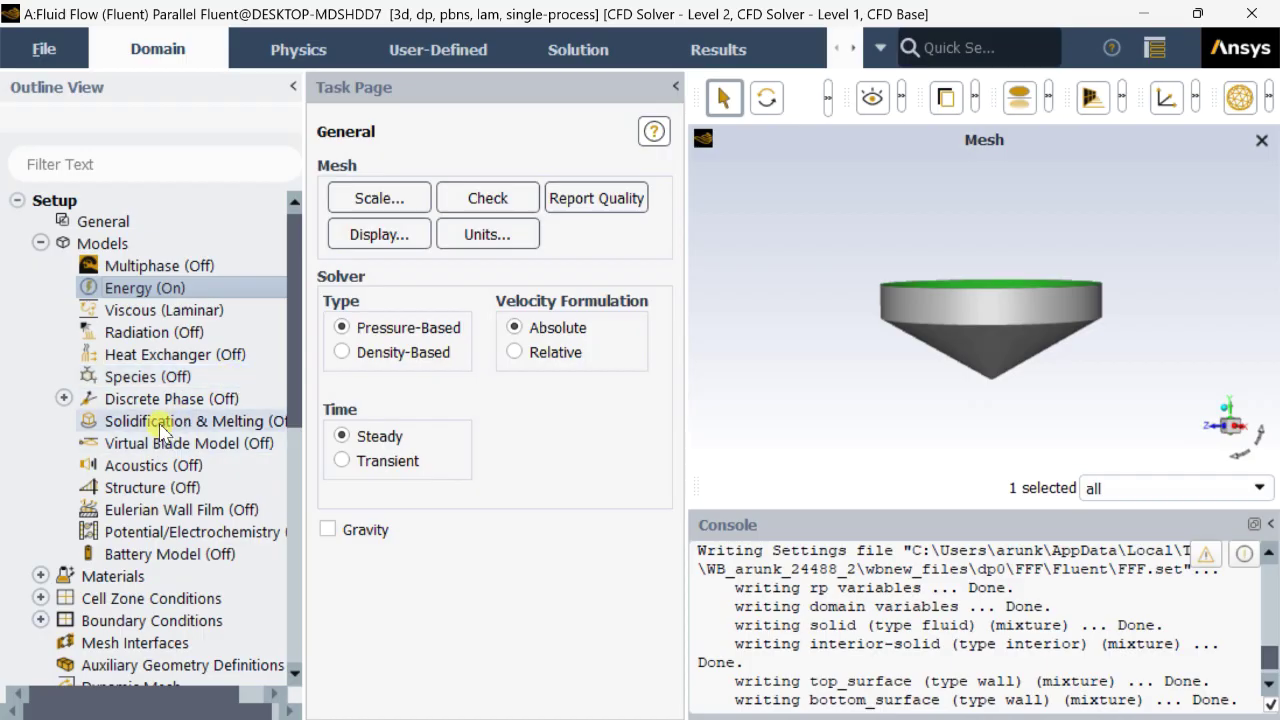
scroll(150, 486, "down", 2)
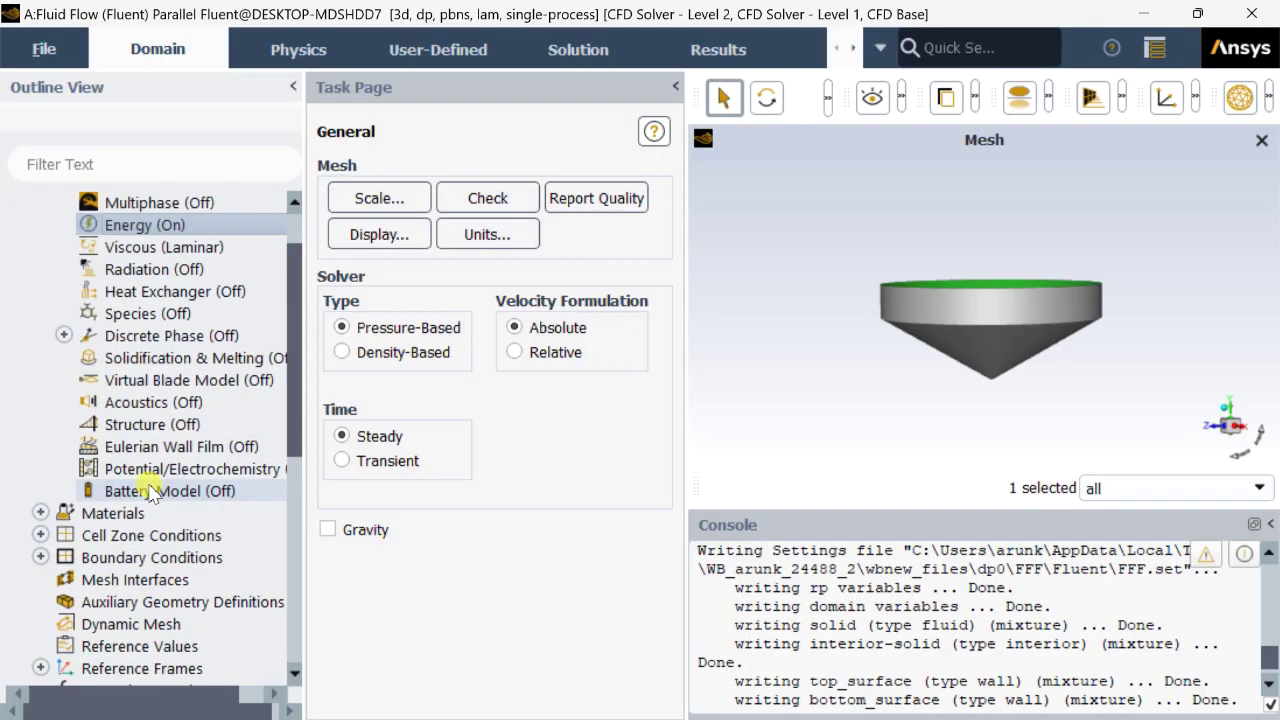
Step: Open the air fluid material's properties in Create/Edit Materials
left_click(40, 446)
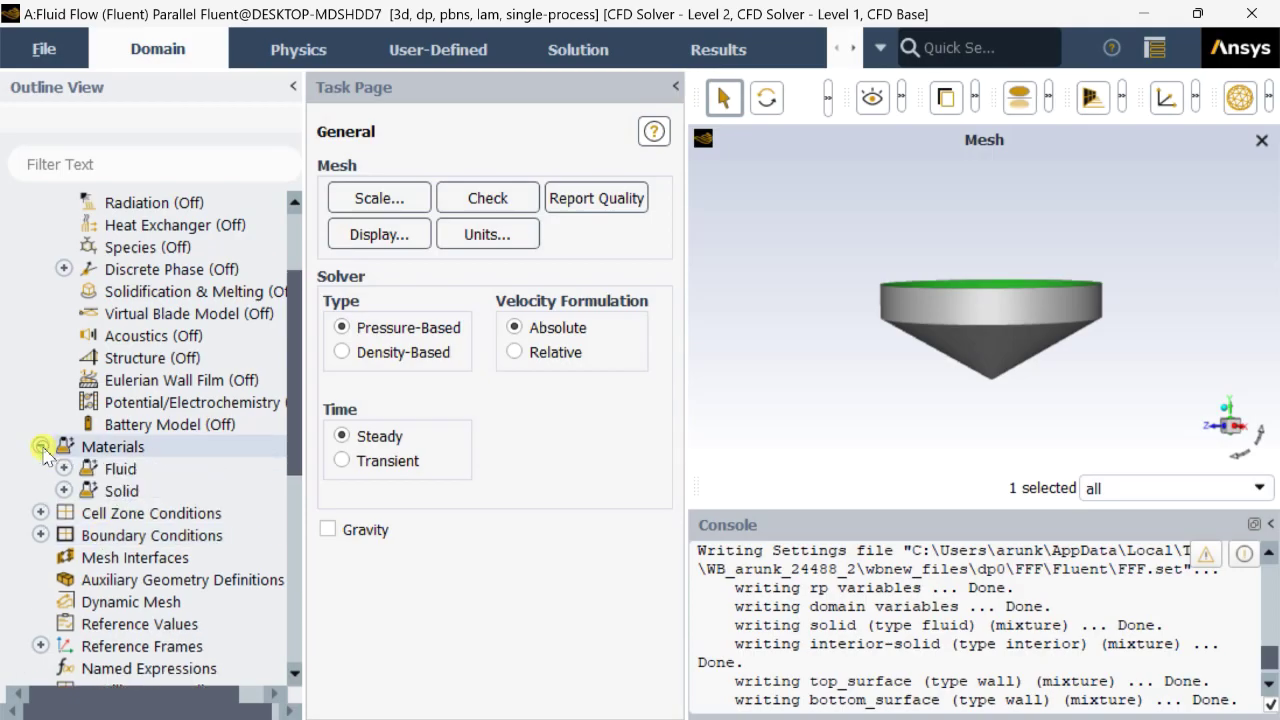
double_click(130, 469)
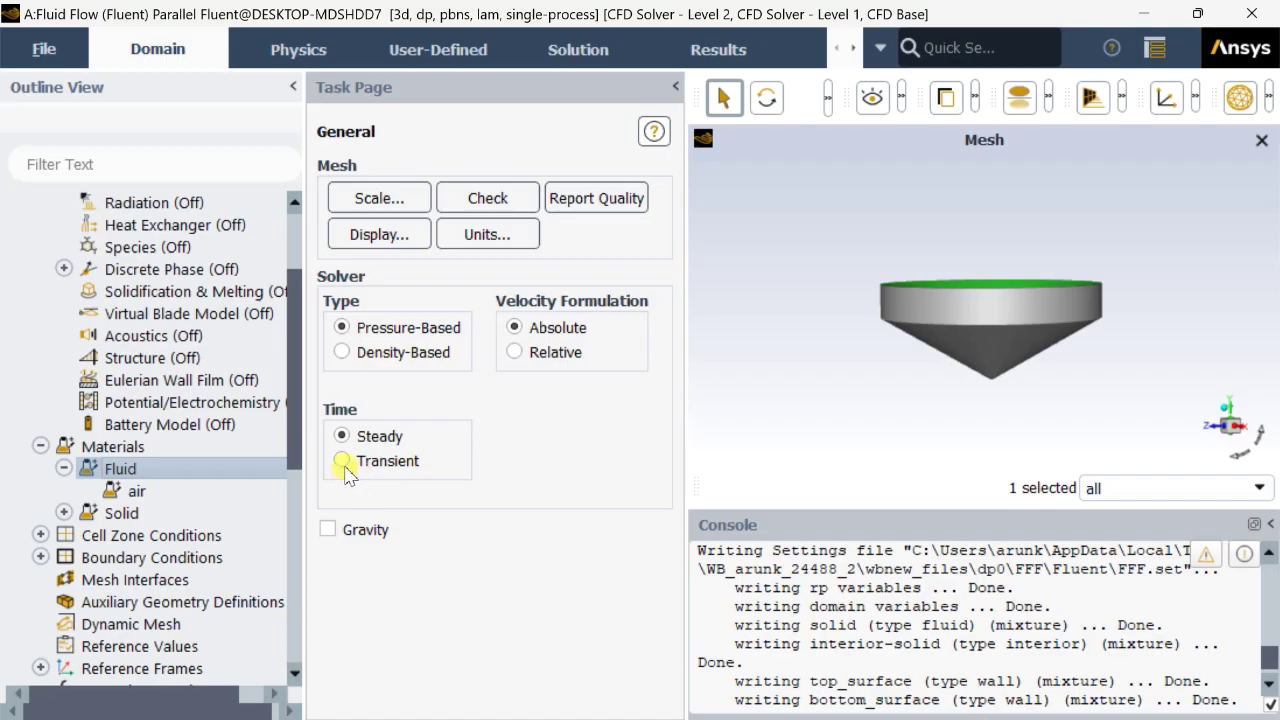
left_click(185, 491)
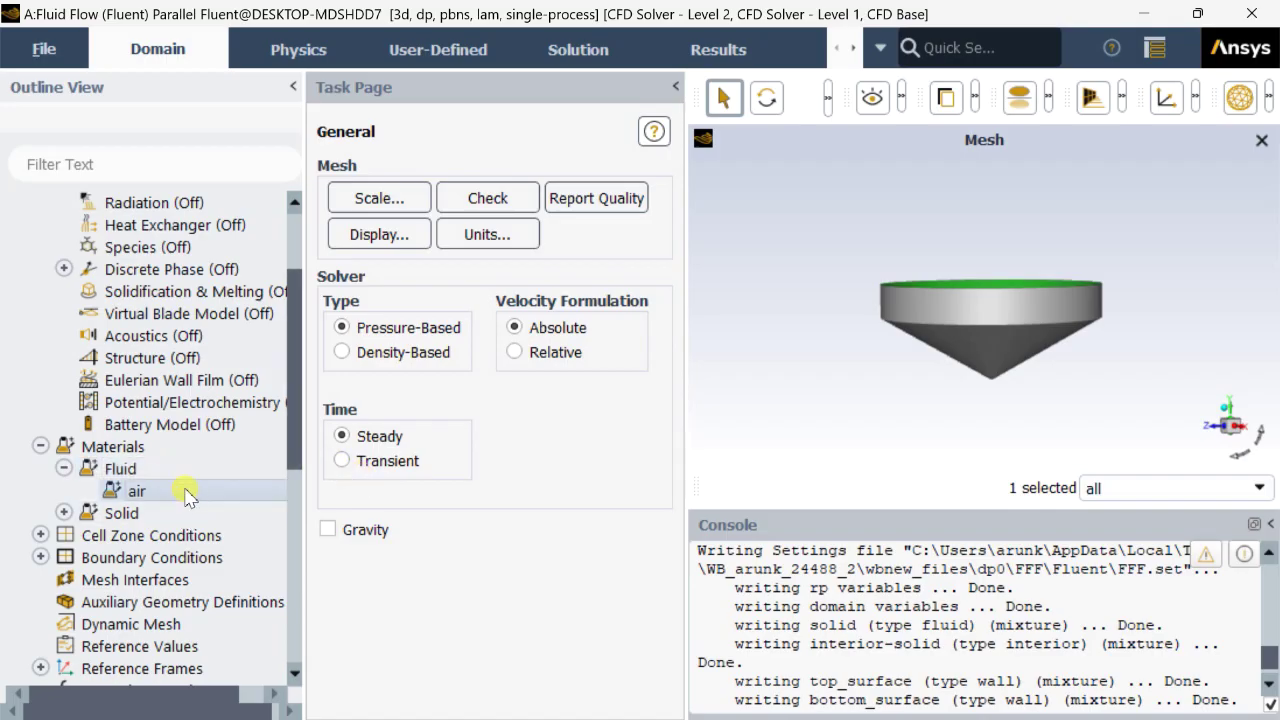
double_click(186, 491)
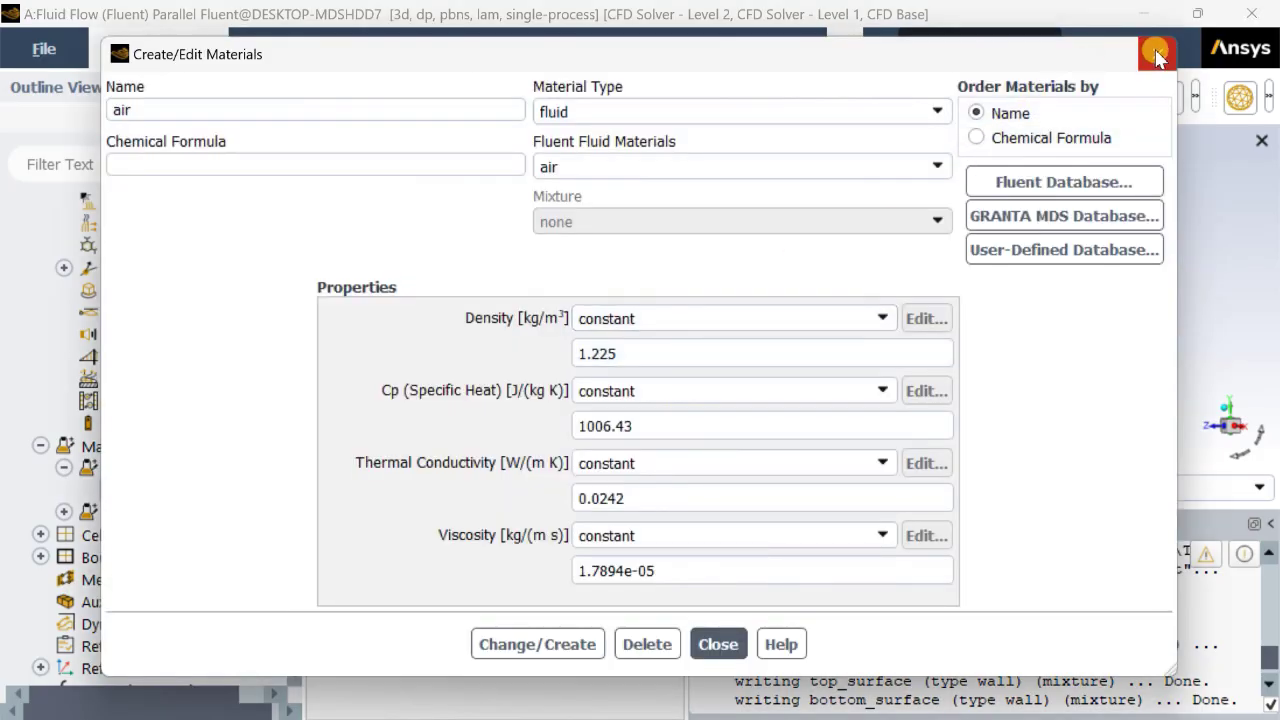
Step: Copy water-liquid from the Fluent Database Materials into the case's fluid materials
left_click(1010, 181)
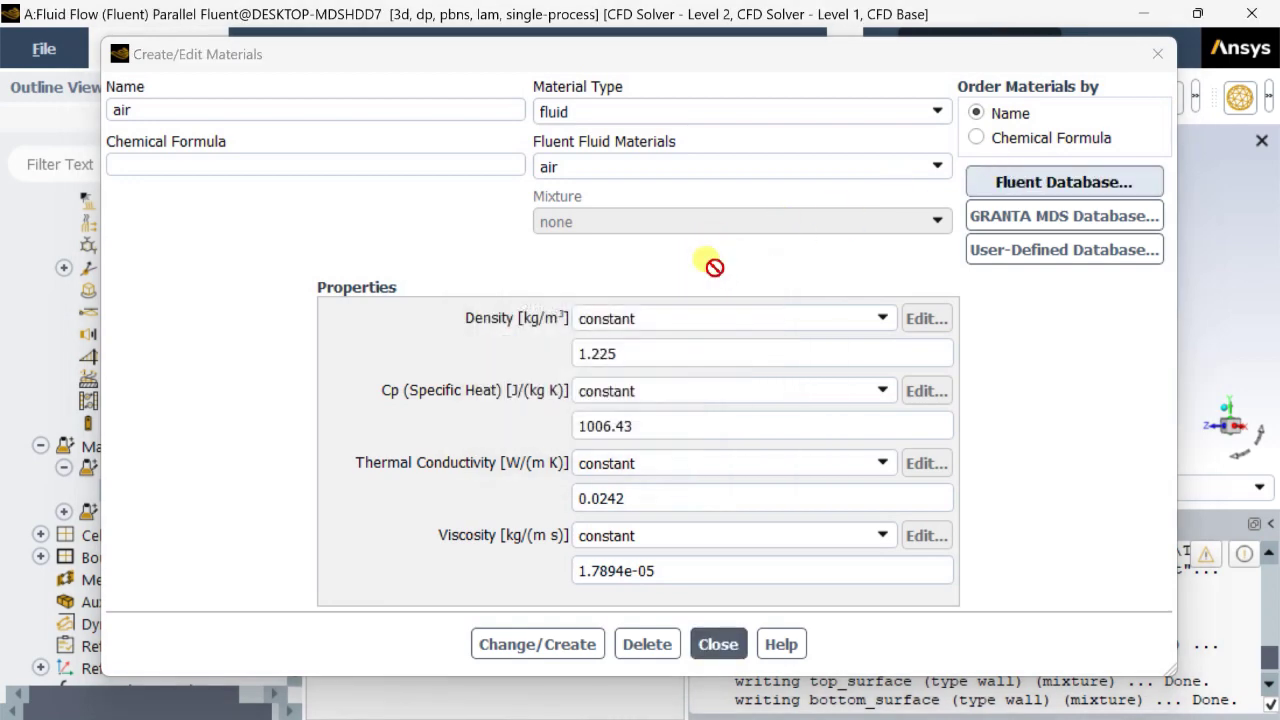
scroll(535, 275, "down", 4)
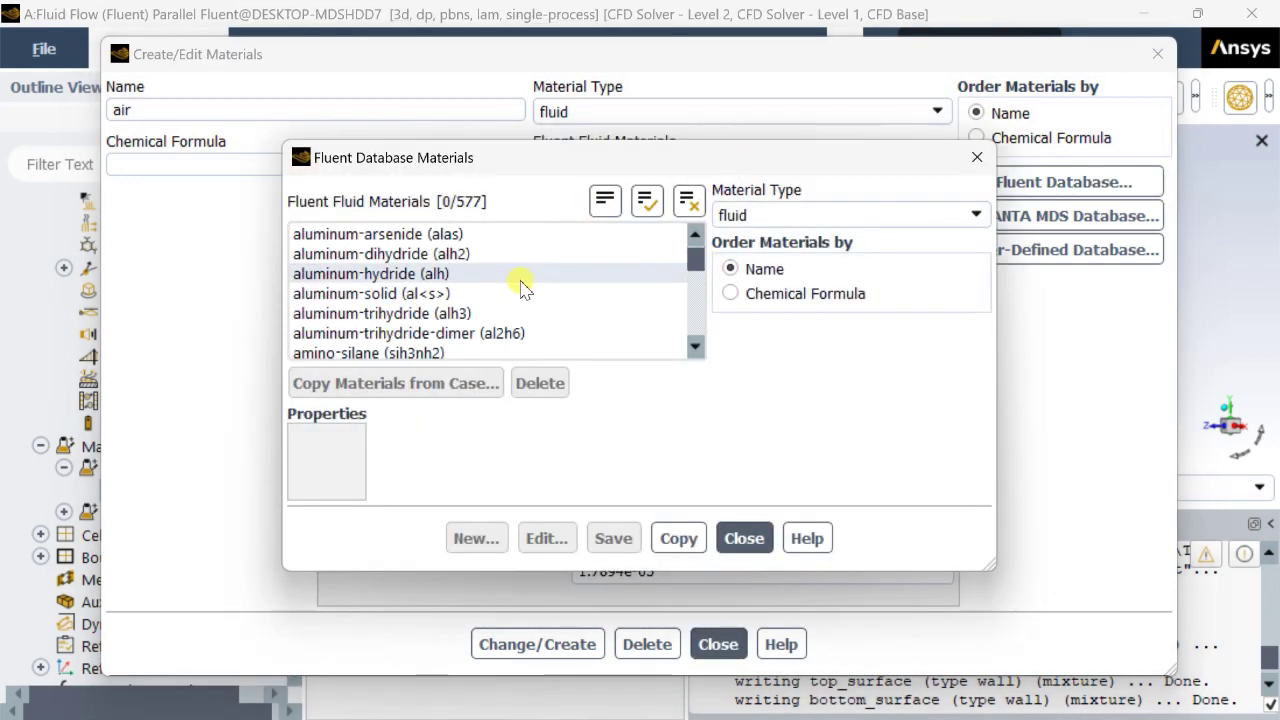
left_click_drag(691, 249, 600, 337)
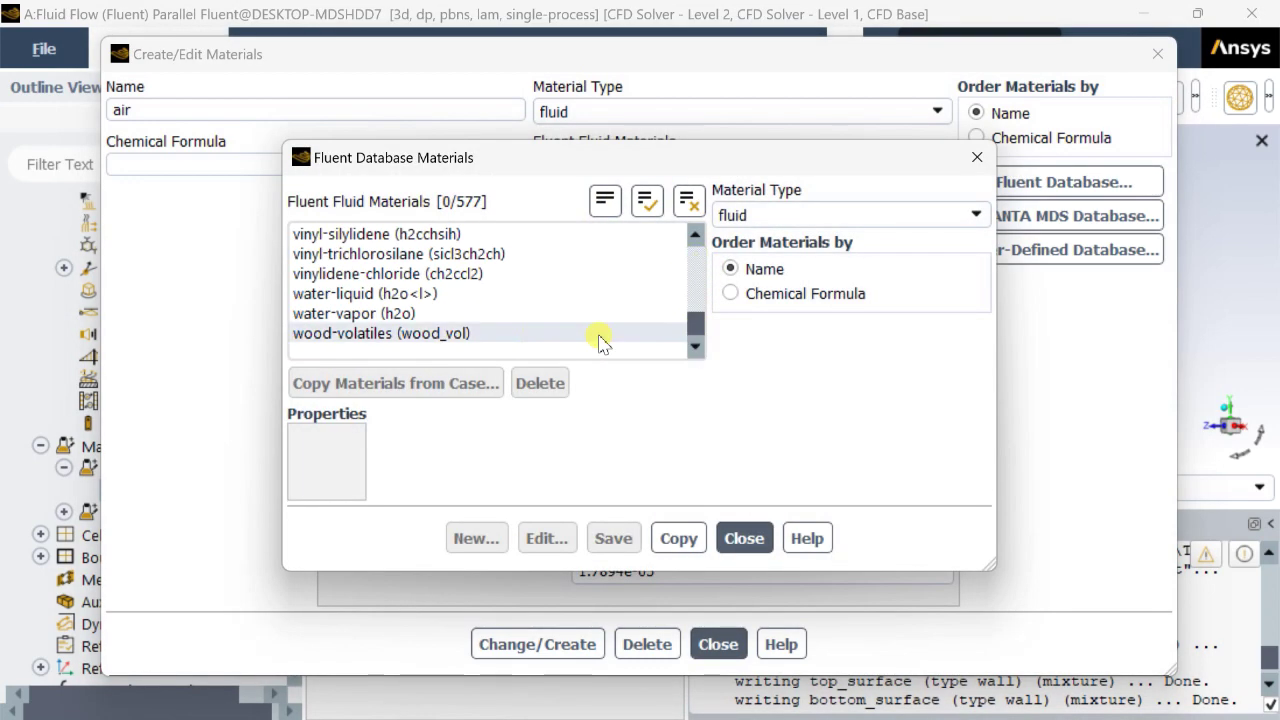
left_click(443, 294)
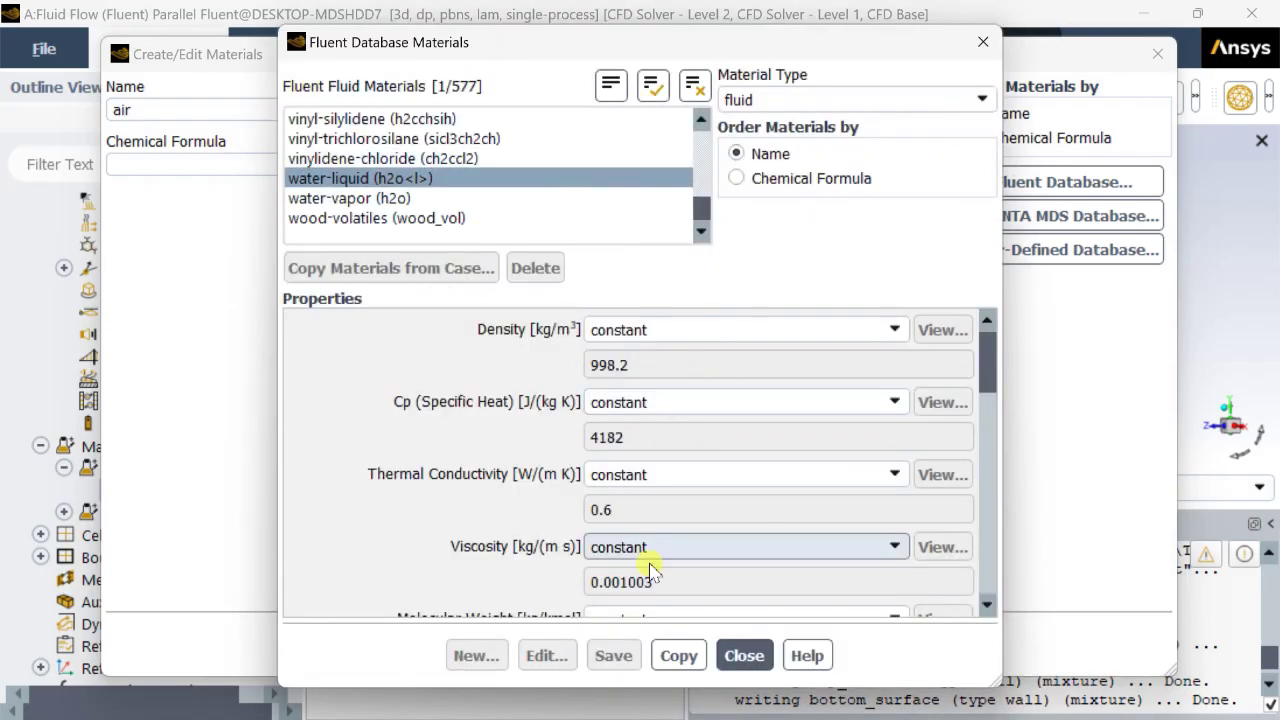
left_click(680, 655)
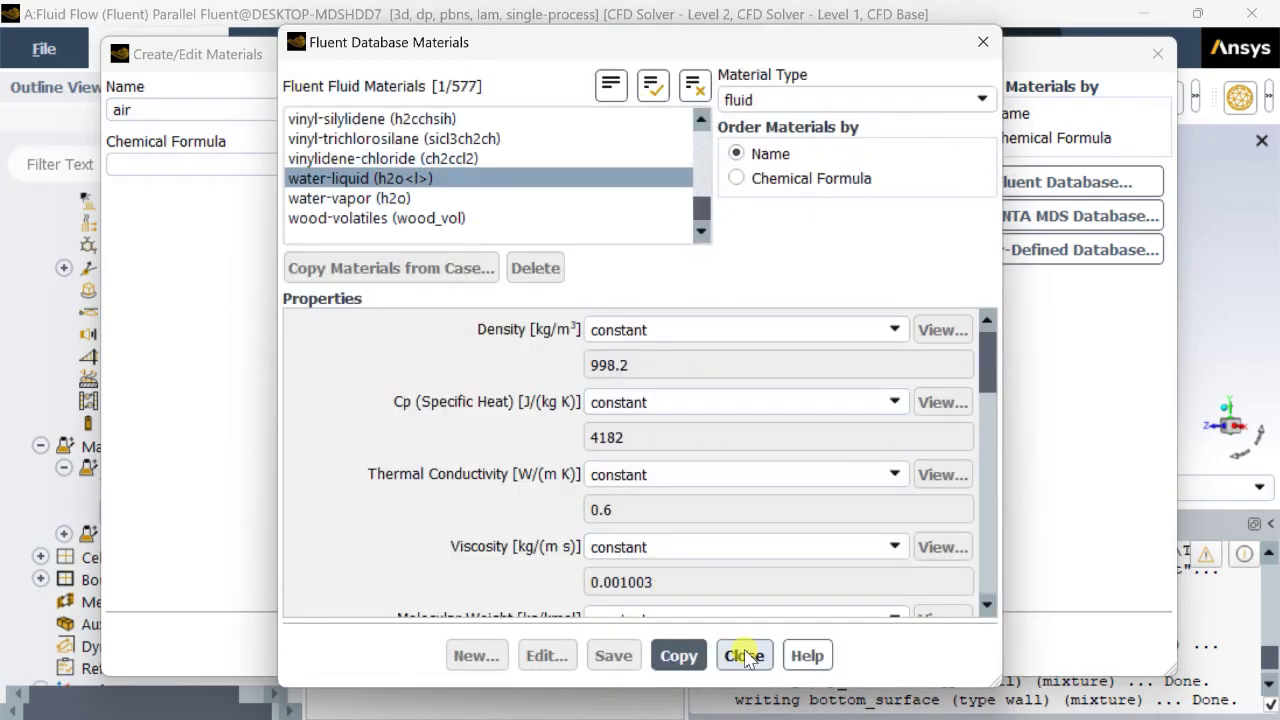
left_click(743, 656)
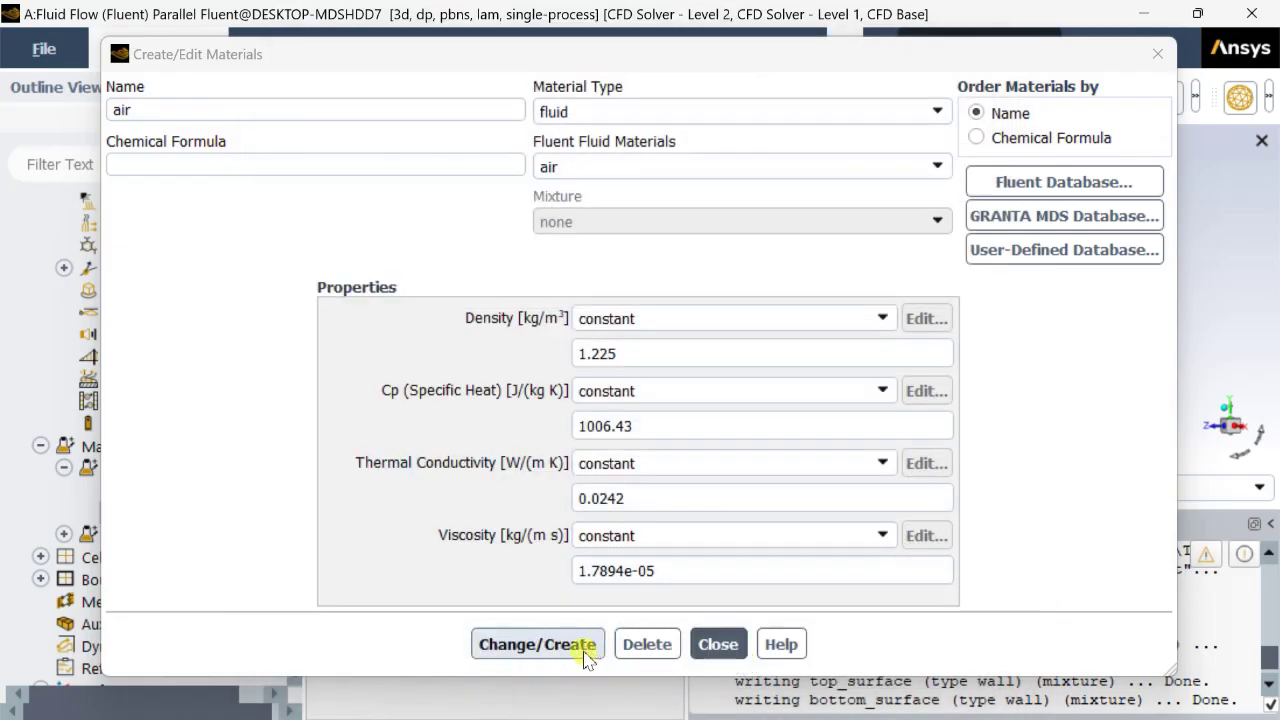
left_click(572, 647)
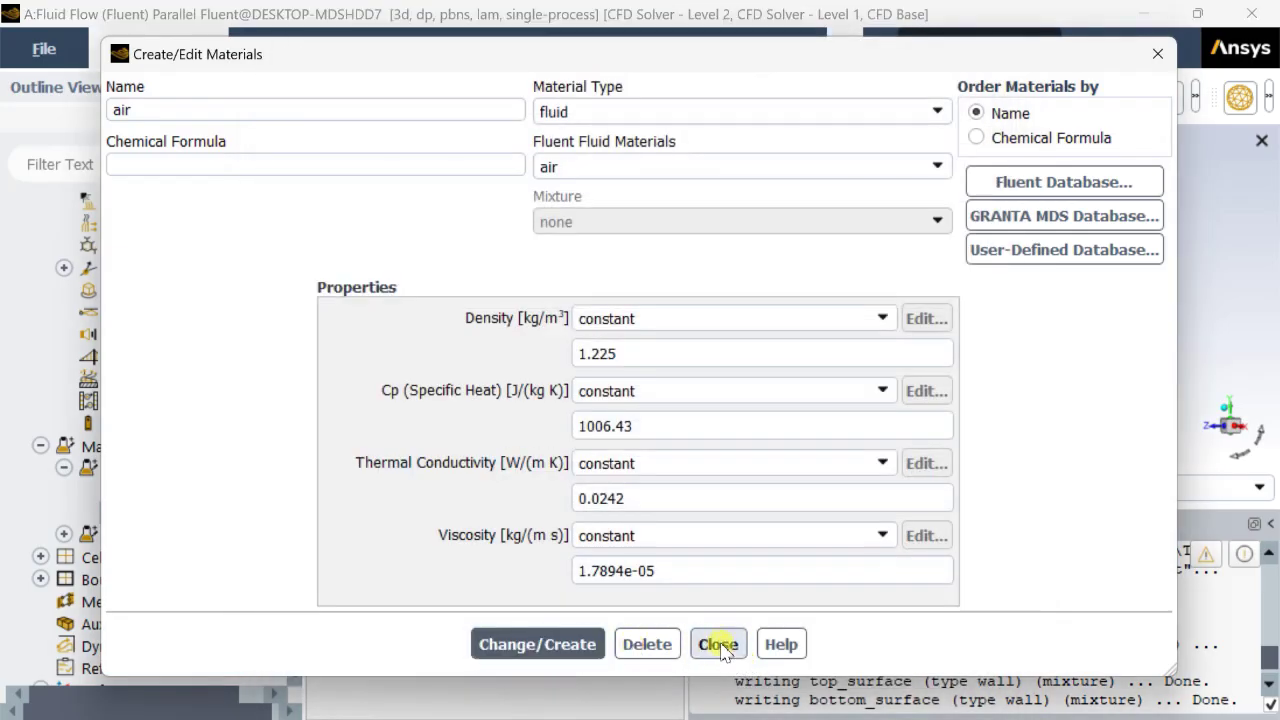
left_click(720, 645)
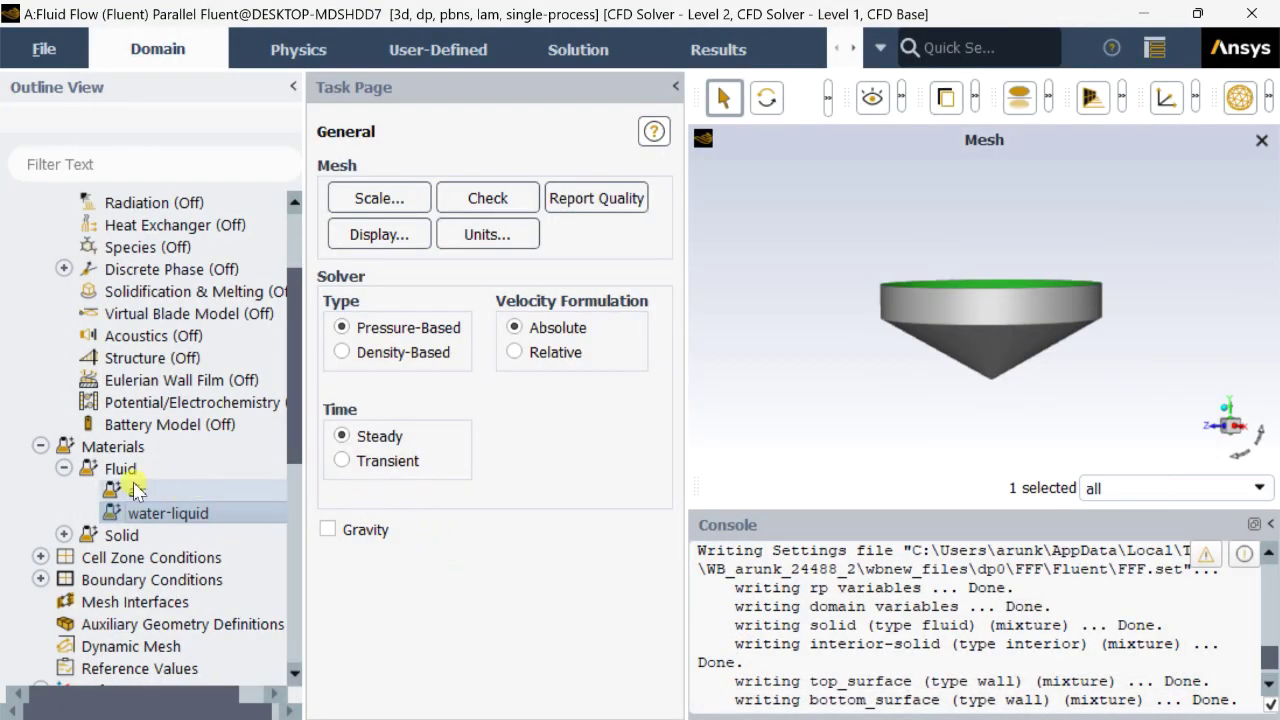
scroll(171, 489, "down", 2)
Step: Set the solid cell zone's material name to water-liquid and apply it
double_click(137, 428)
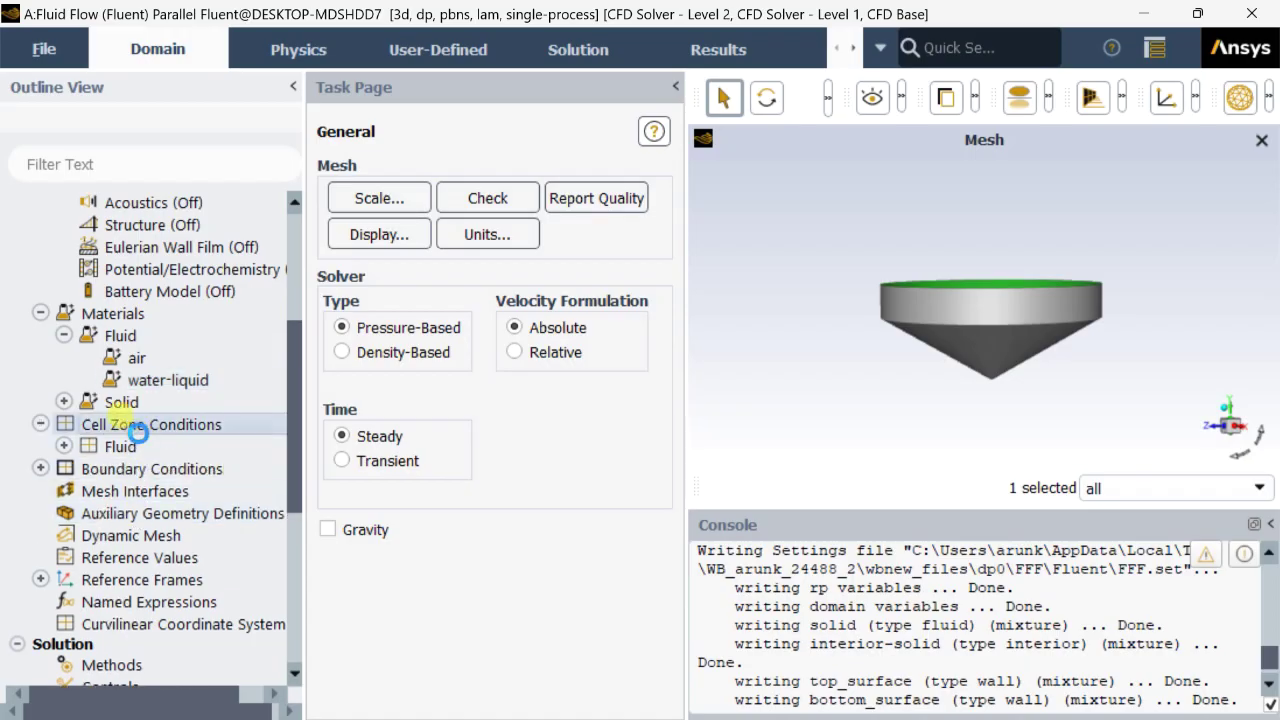
left_click(370, 208)
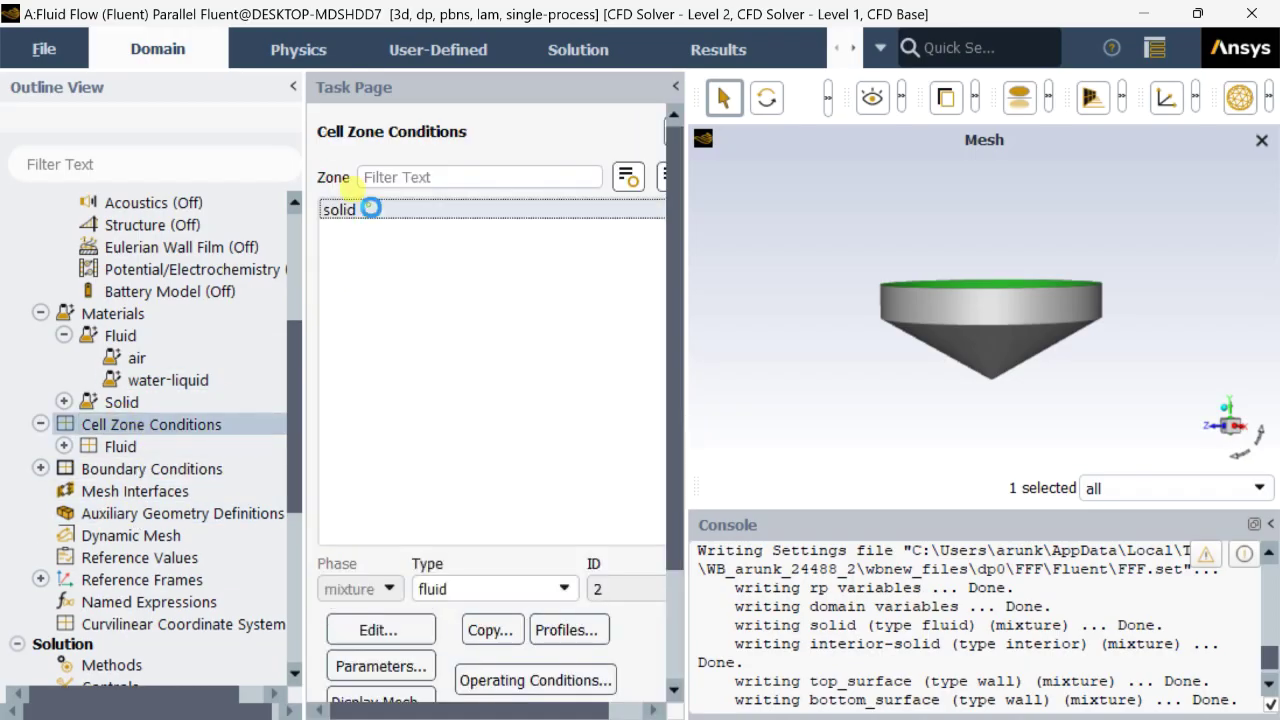
left_click(394, 629)
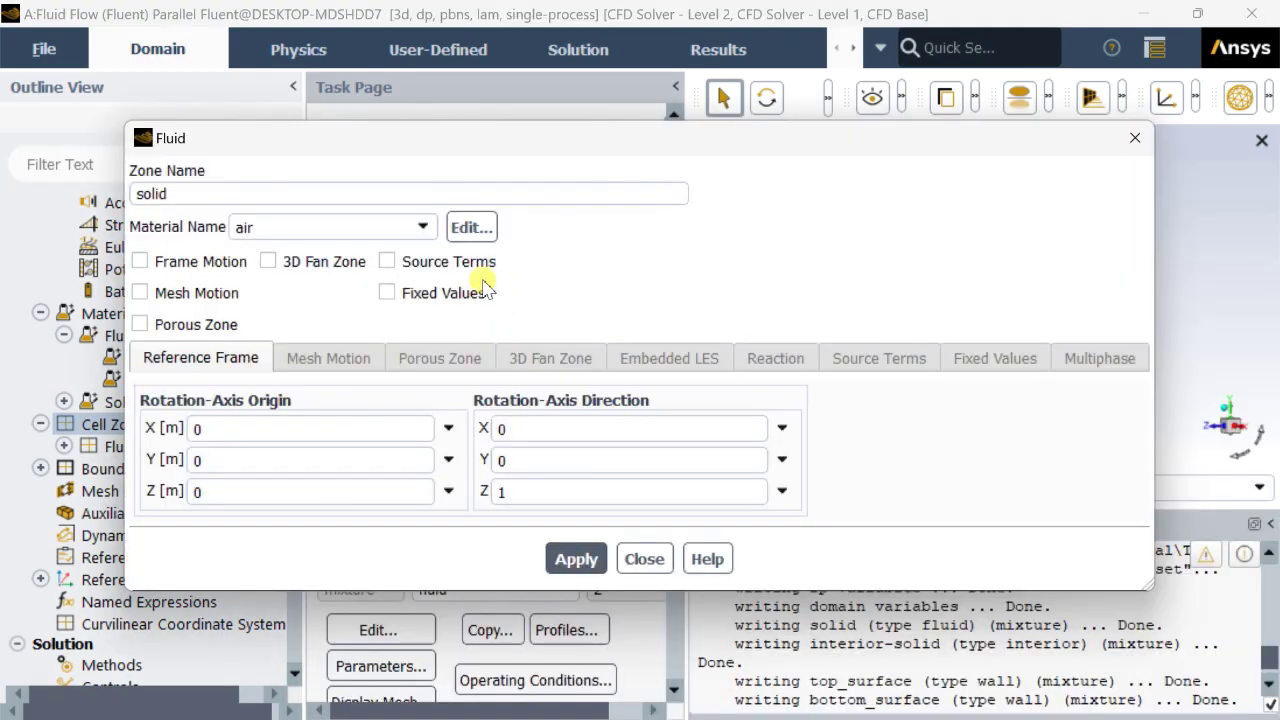
left_click(312, 229)
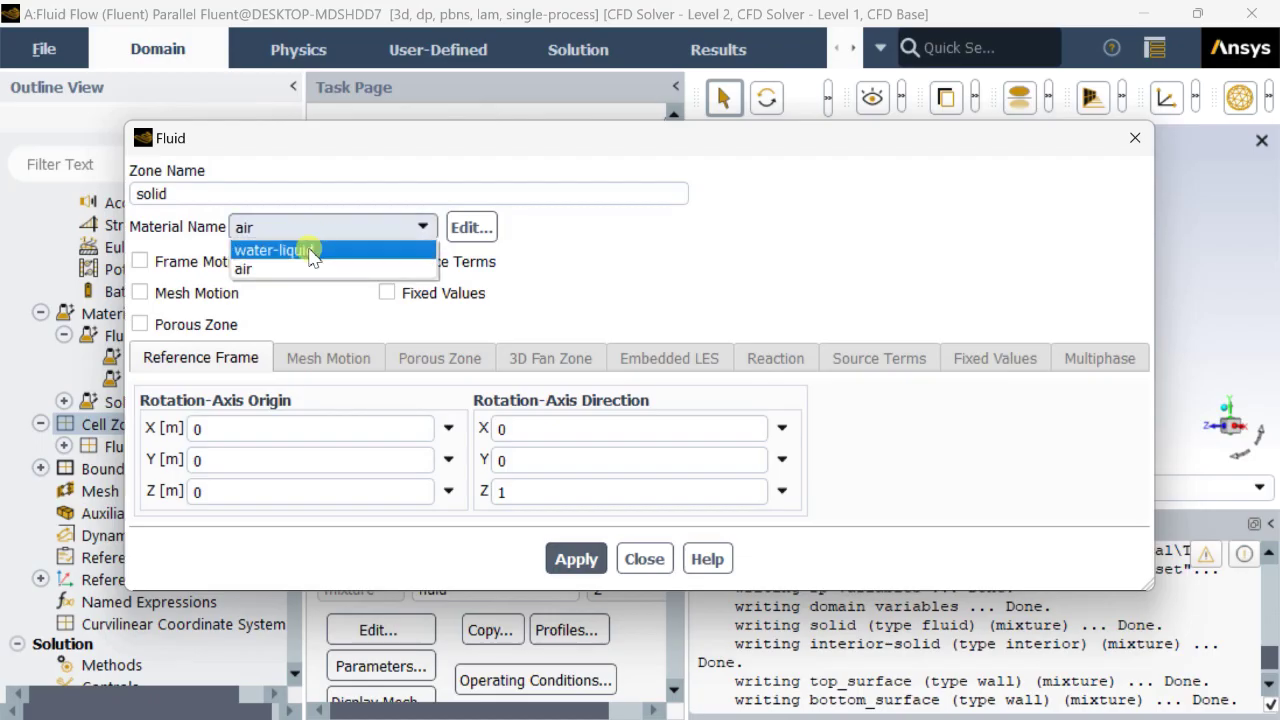
left_click(300, 247)
left_click(574, 559)
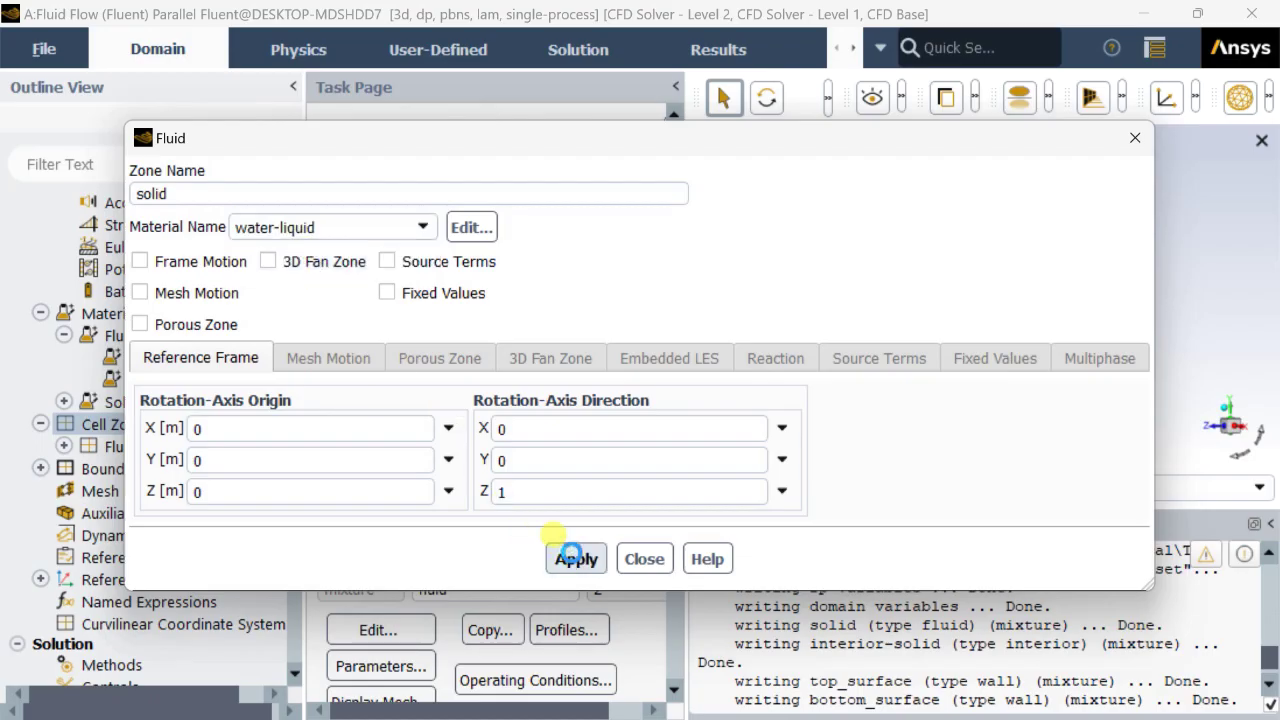
left_click(640, 558)
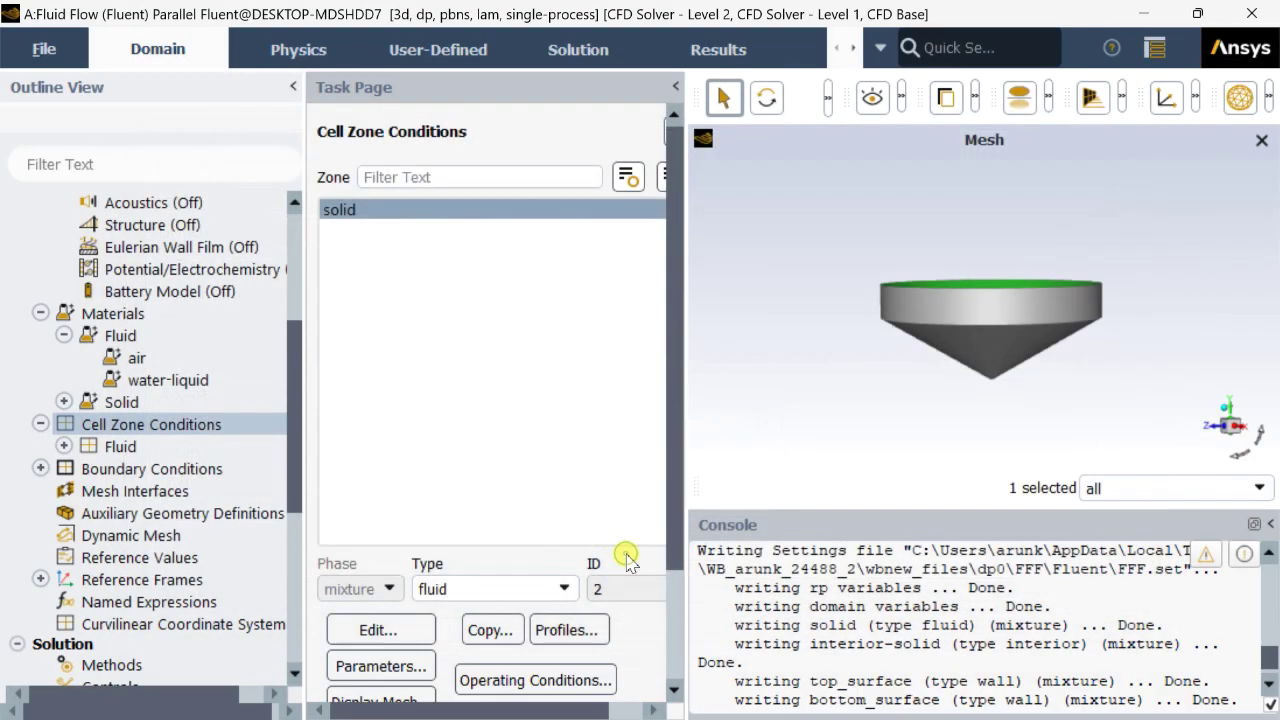
scroll(214, 414, "down", 3)
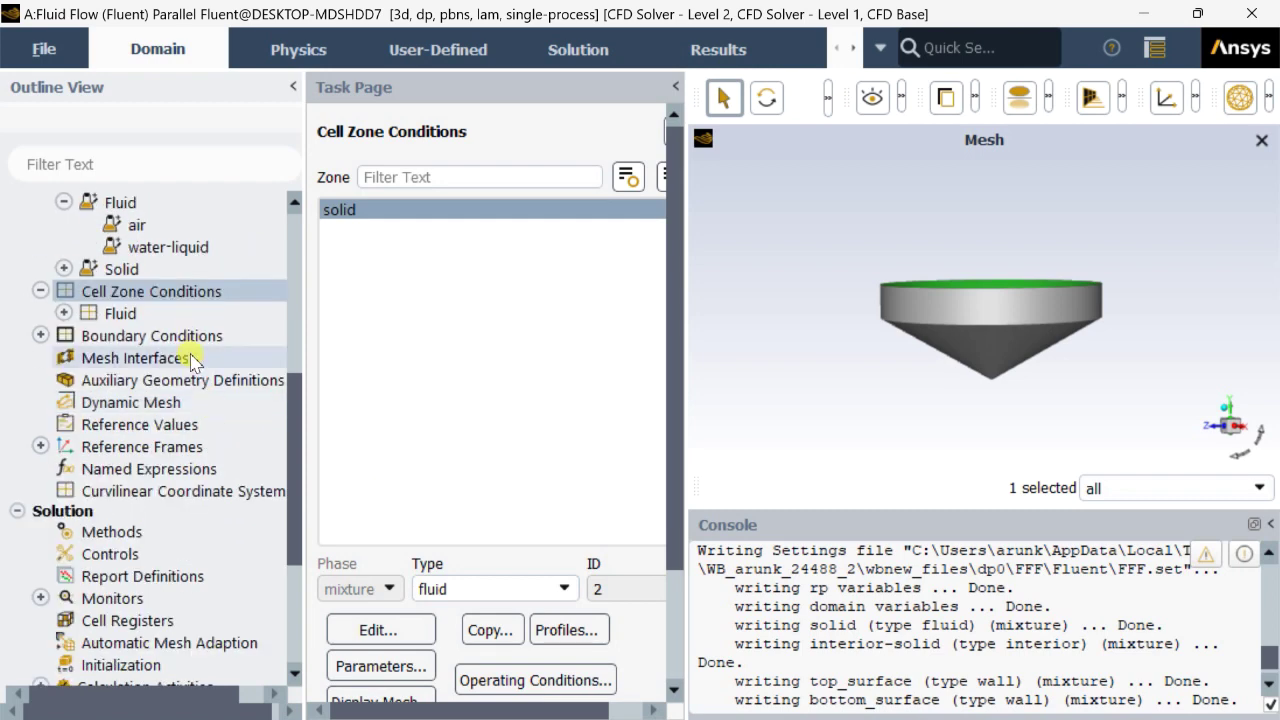
Step: Make the bottom_surface wall a rotational Moving Wall
double_click(133, 337)
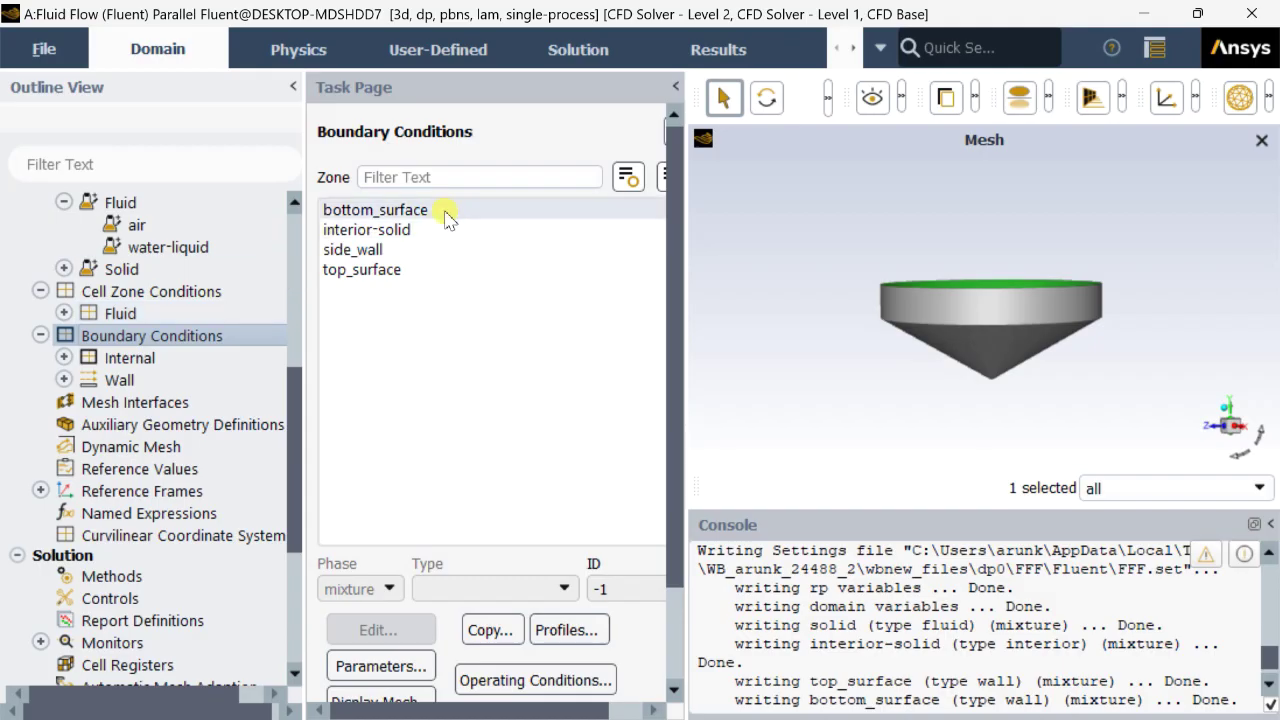
left_click(446, 212)
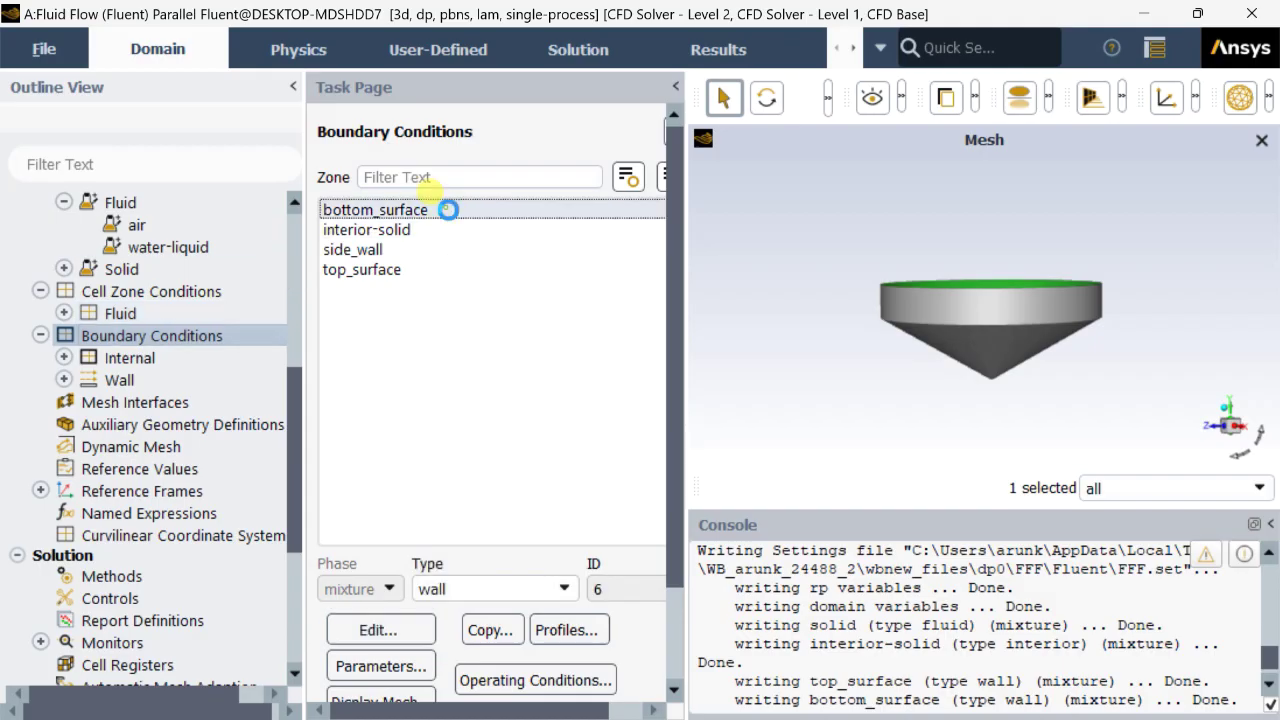
left_click(403, 628)
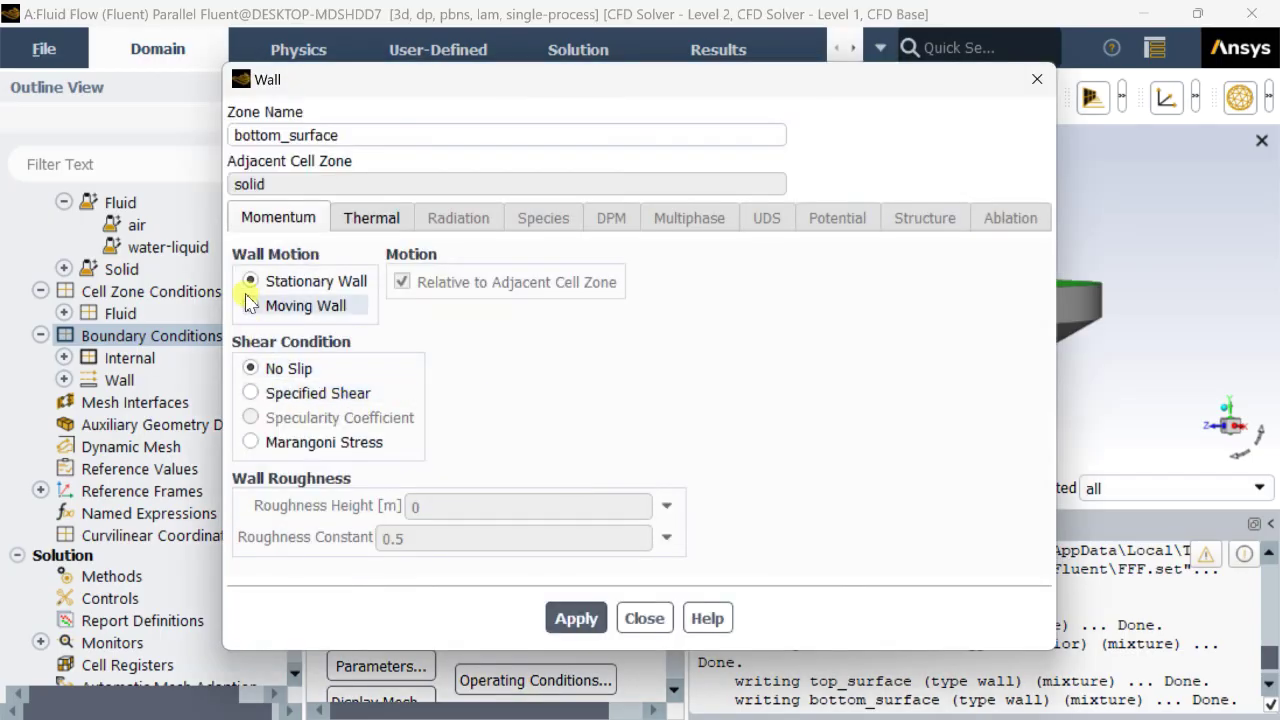
left_click(251, 306)
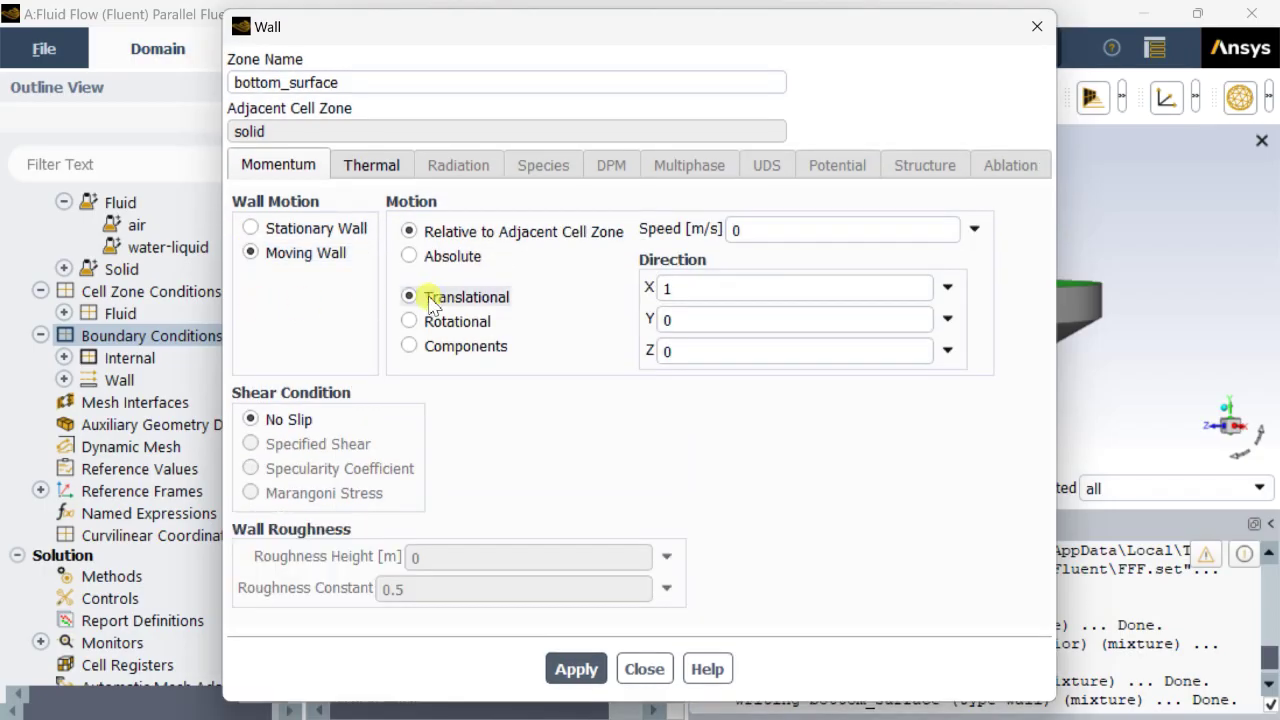
left_click(420, 322)
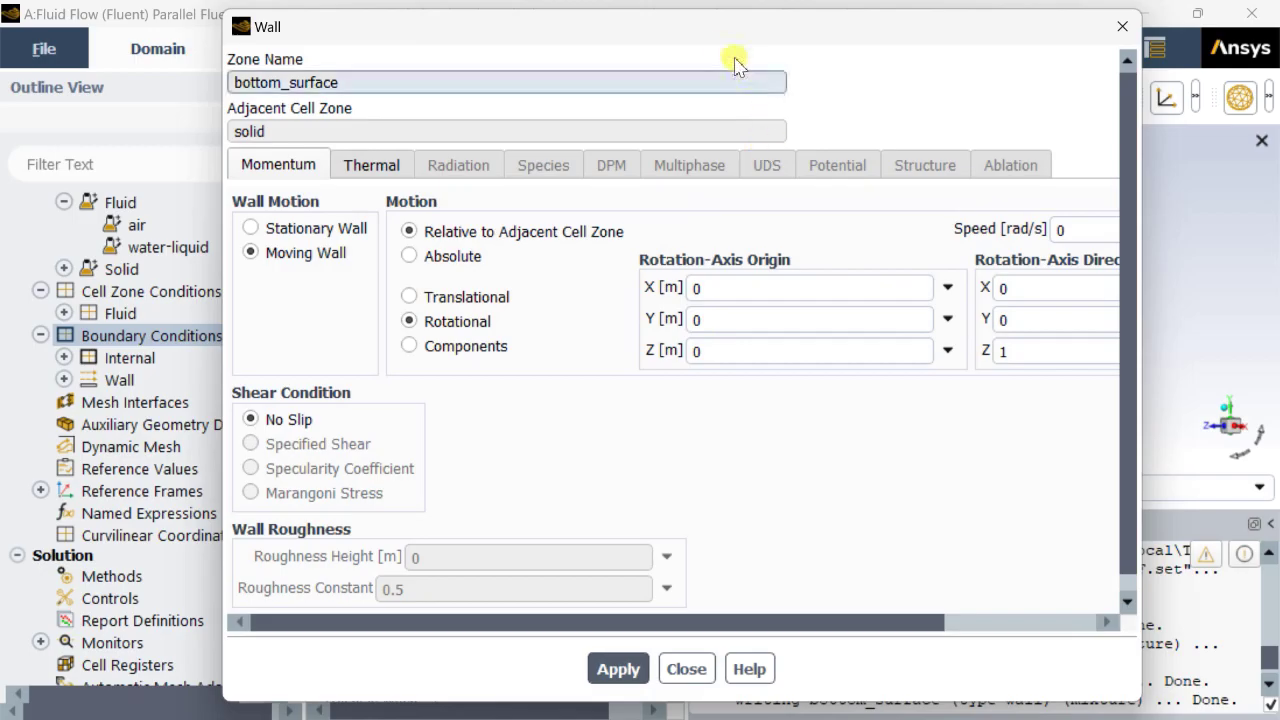
left_click_drag(722, 40, 569, 58)
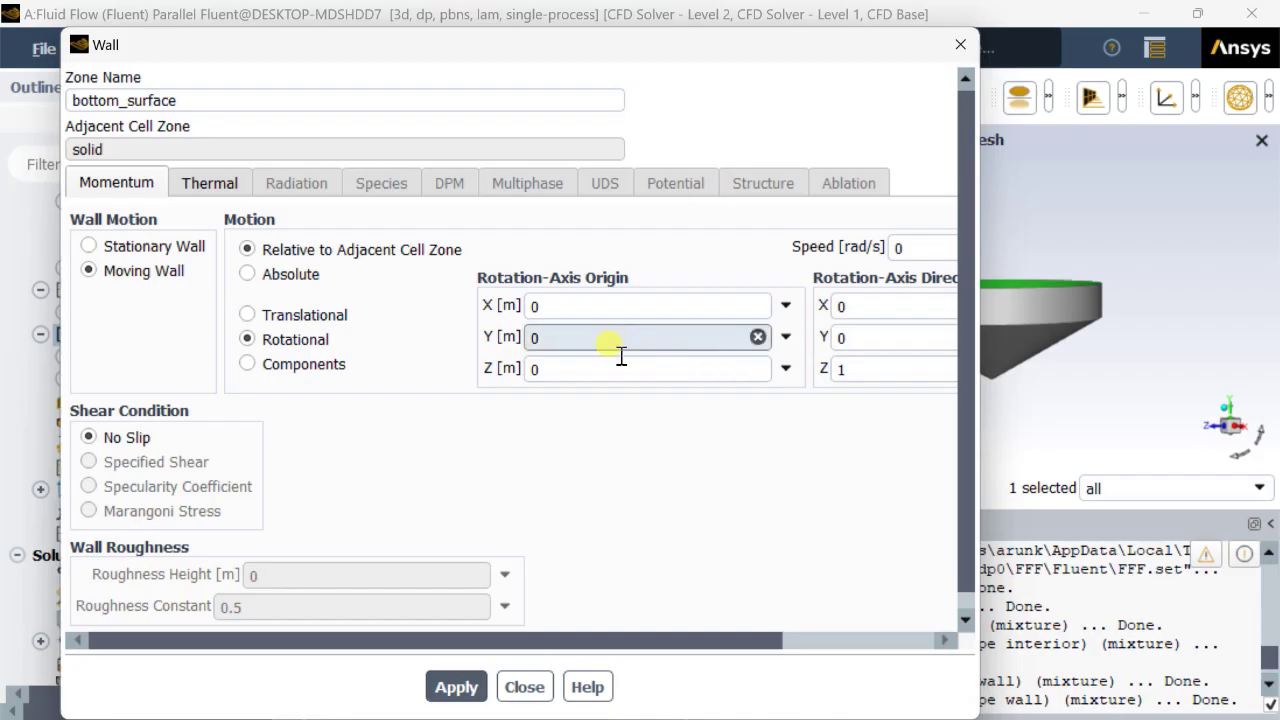
left_click_drag(563, 640, 750, 636)
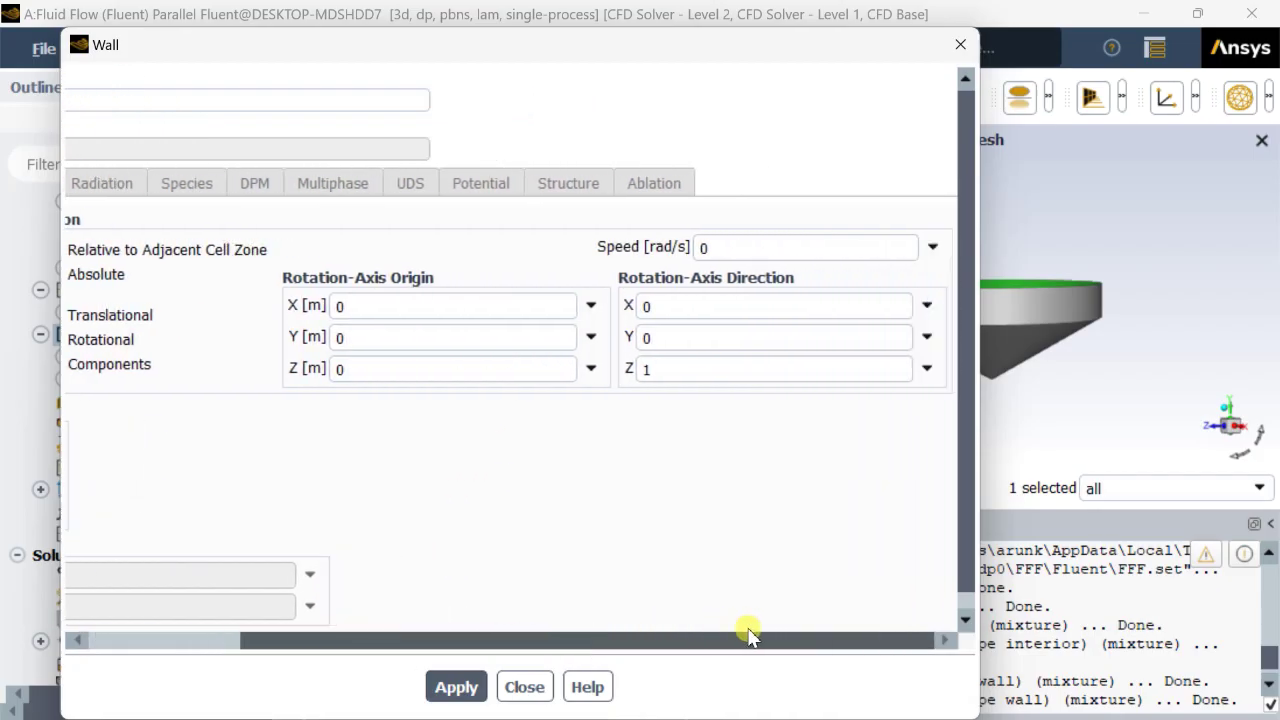
Step: Set the rotation axis direction to (0, 1, 0) and the speed to 20 rad/s
left_click(676, 369)
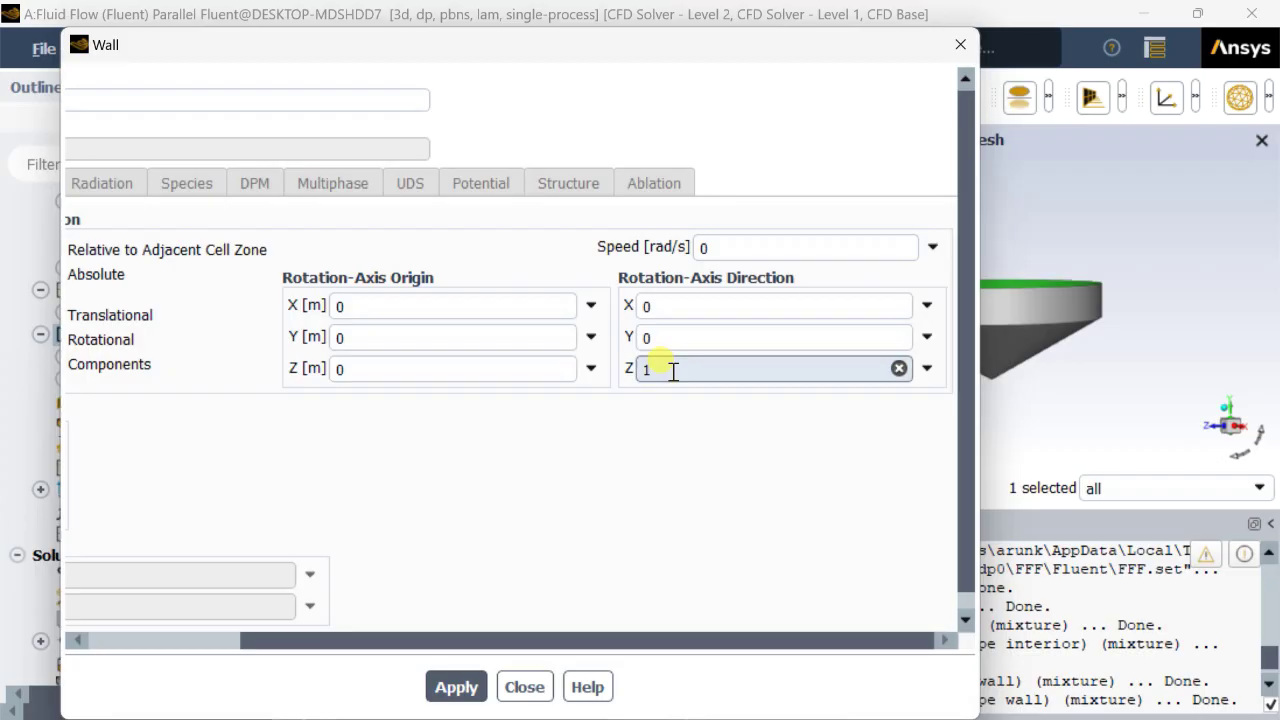
left_click(669, 340)
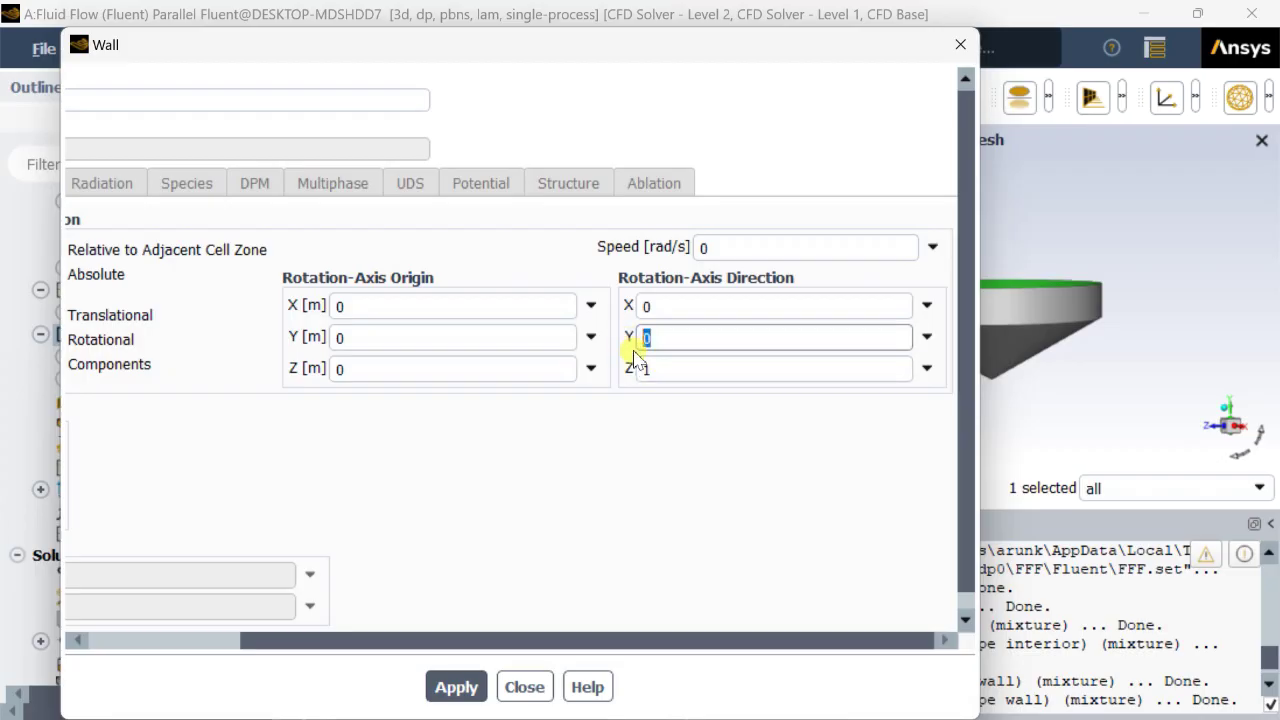
type("1")
left_click(677, 369)
type("0")
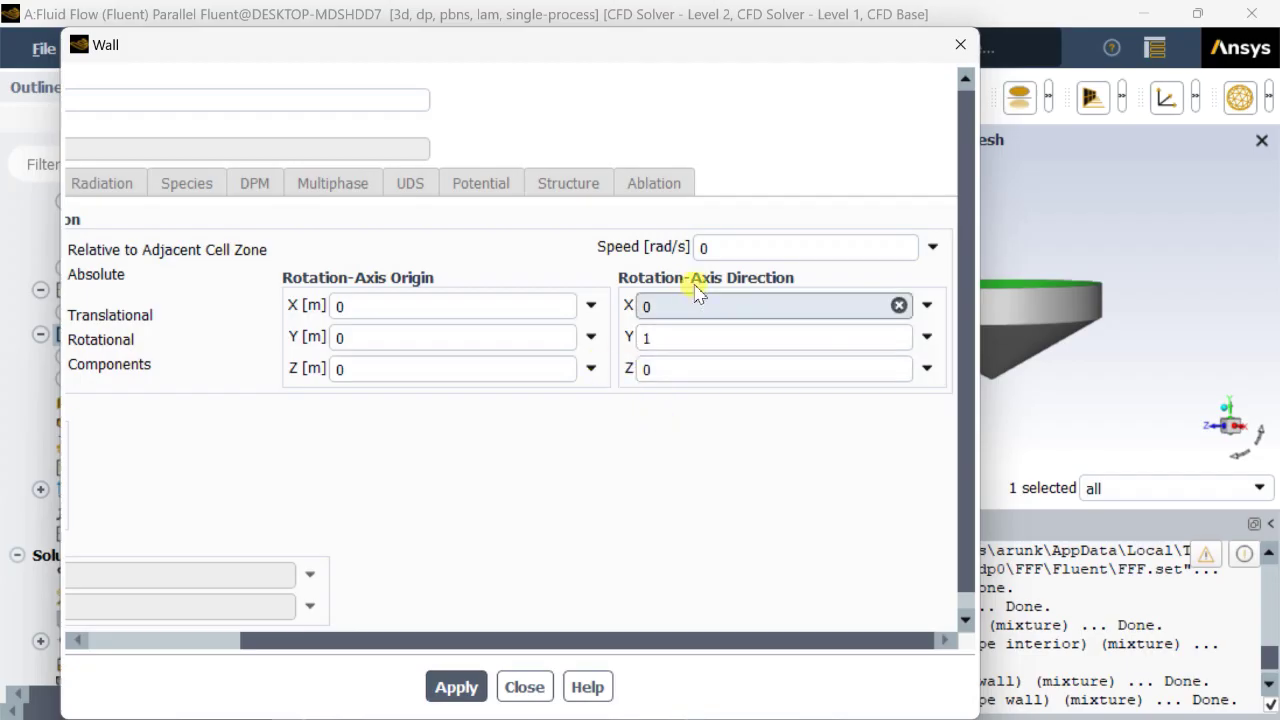
left_click(729, 249)
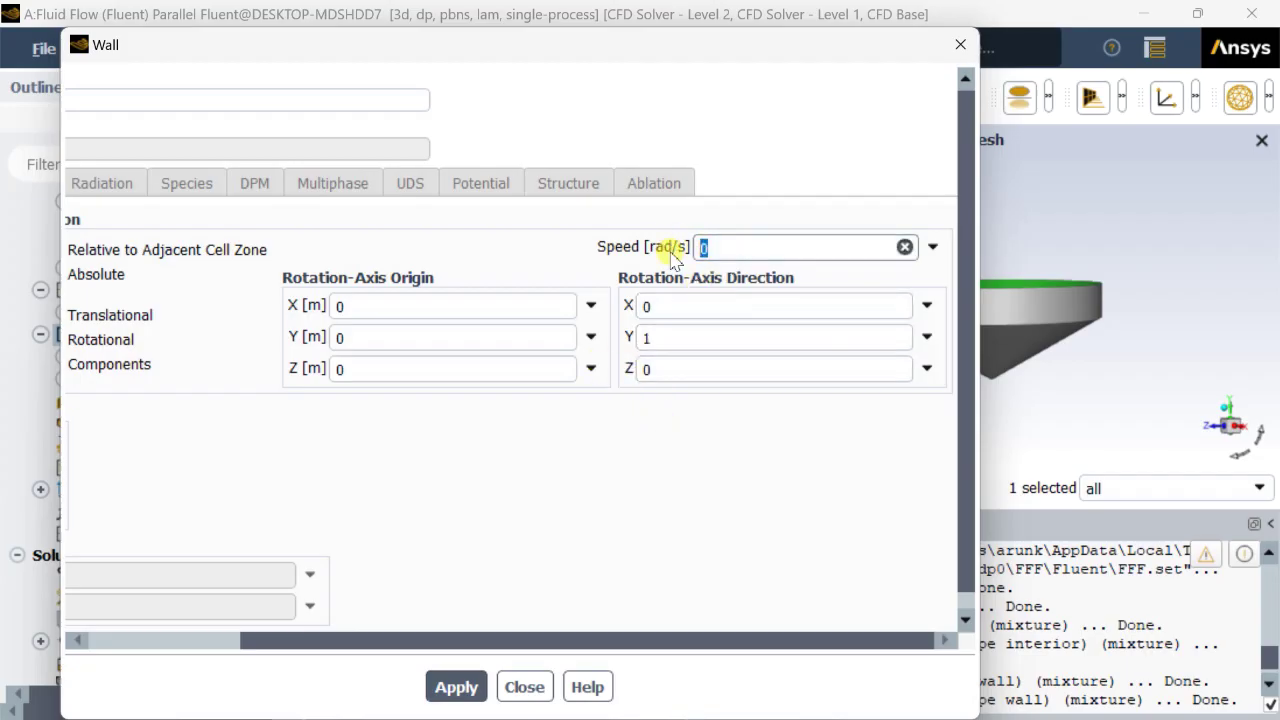
left_click(640, 437)
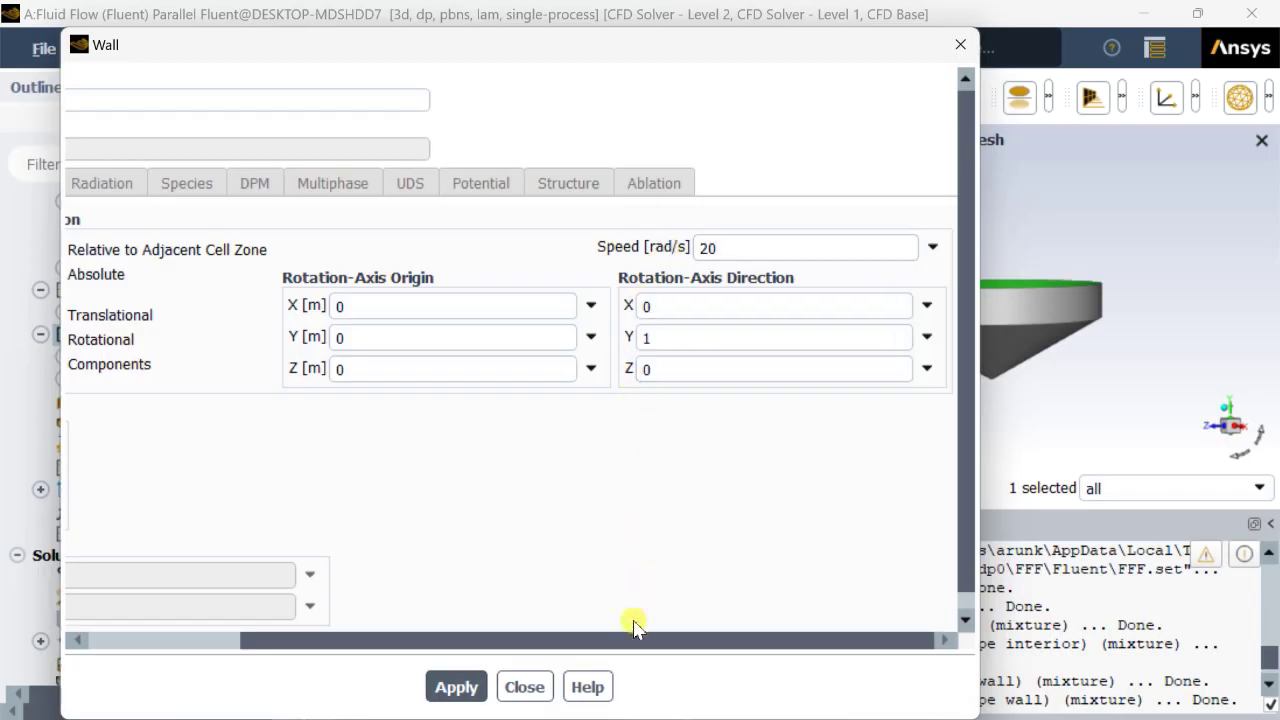
left_click_drag(627, 643, 460, 652)
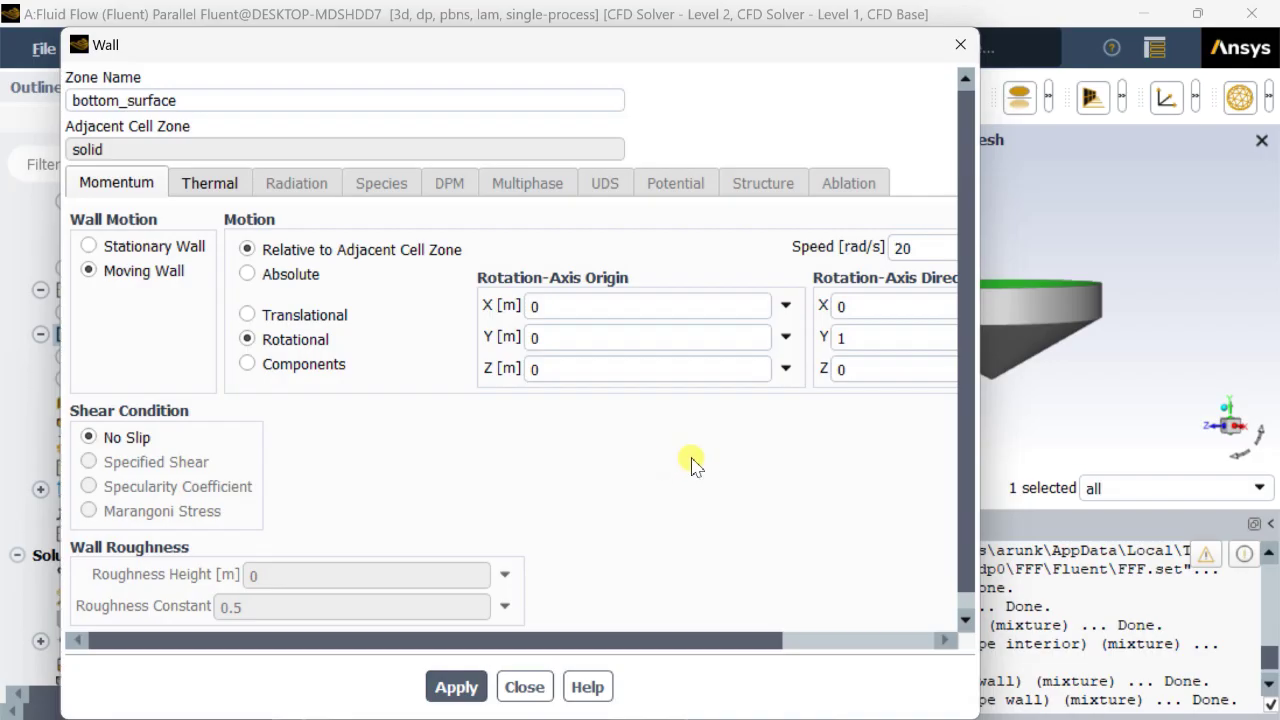
scroll(688, 460, "down", 1)
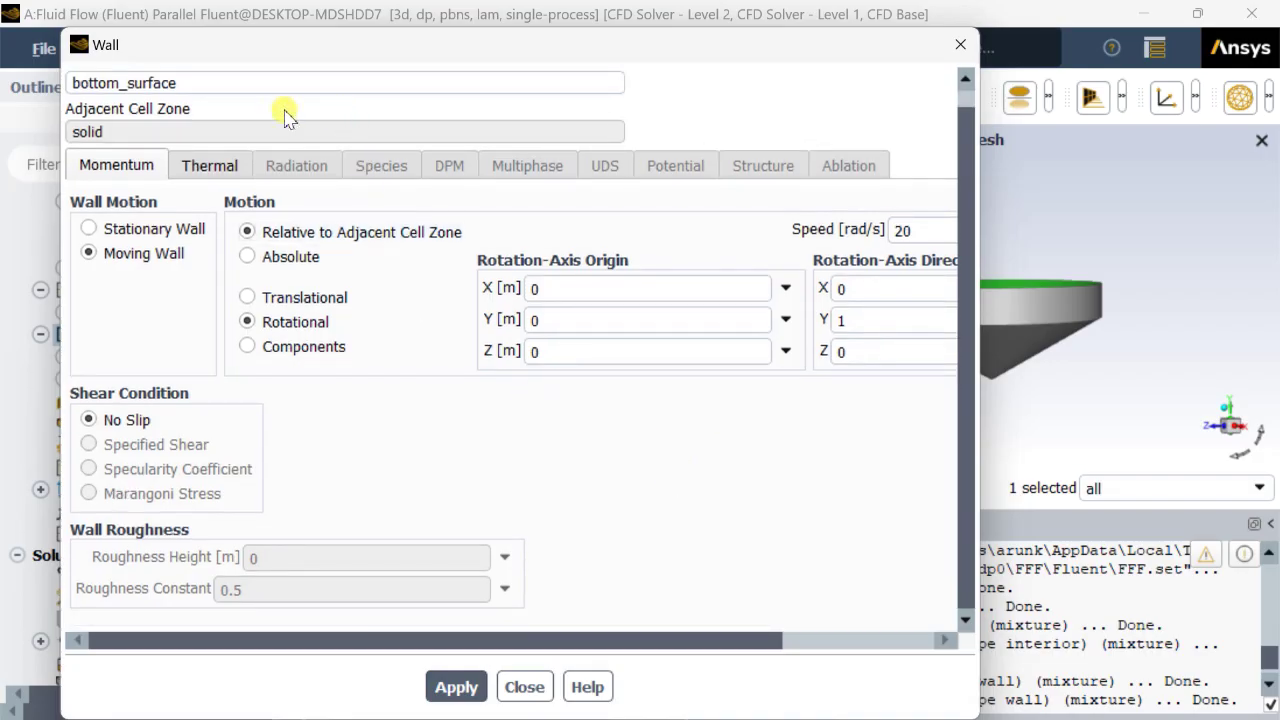
left_click(214, 166)
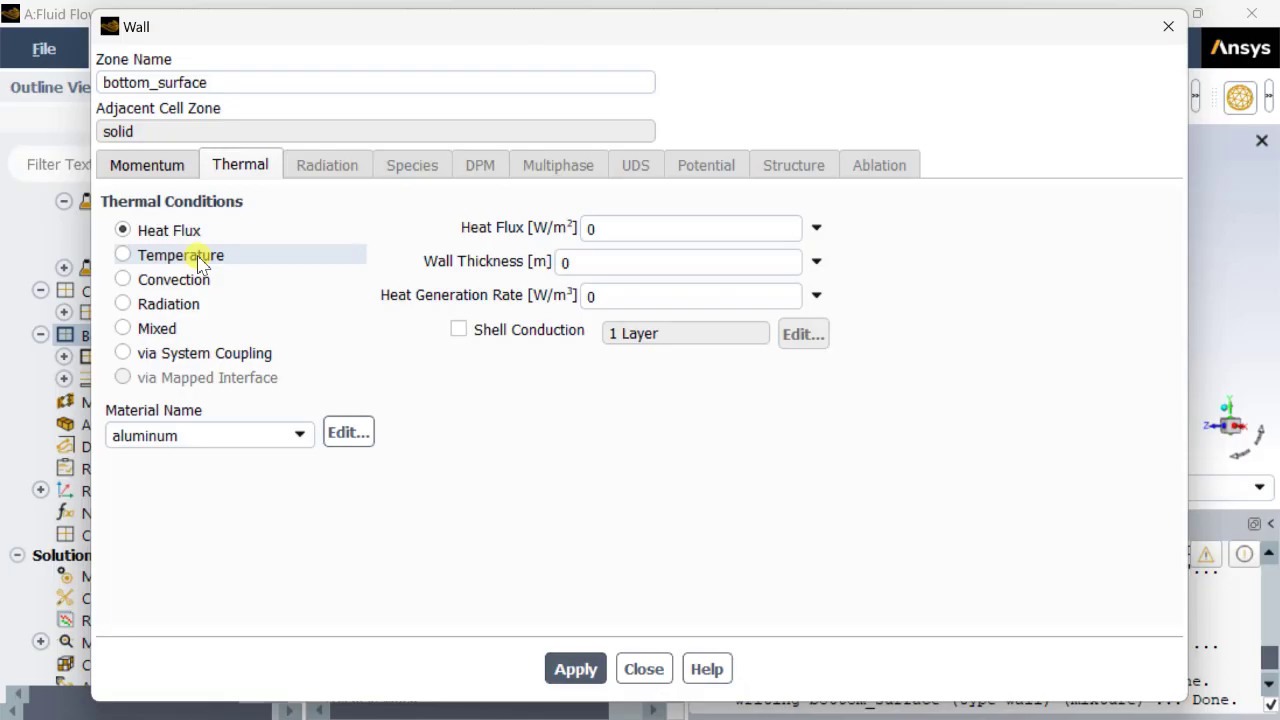
Step: Give the bottom_surface wall a fixed 300 K temperature and apply the wall settings
left_click(213, 258)
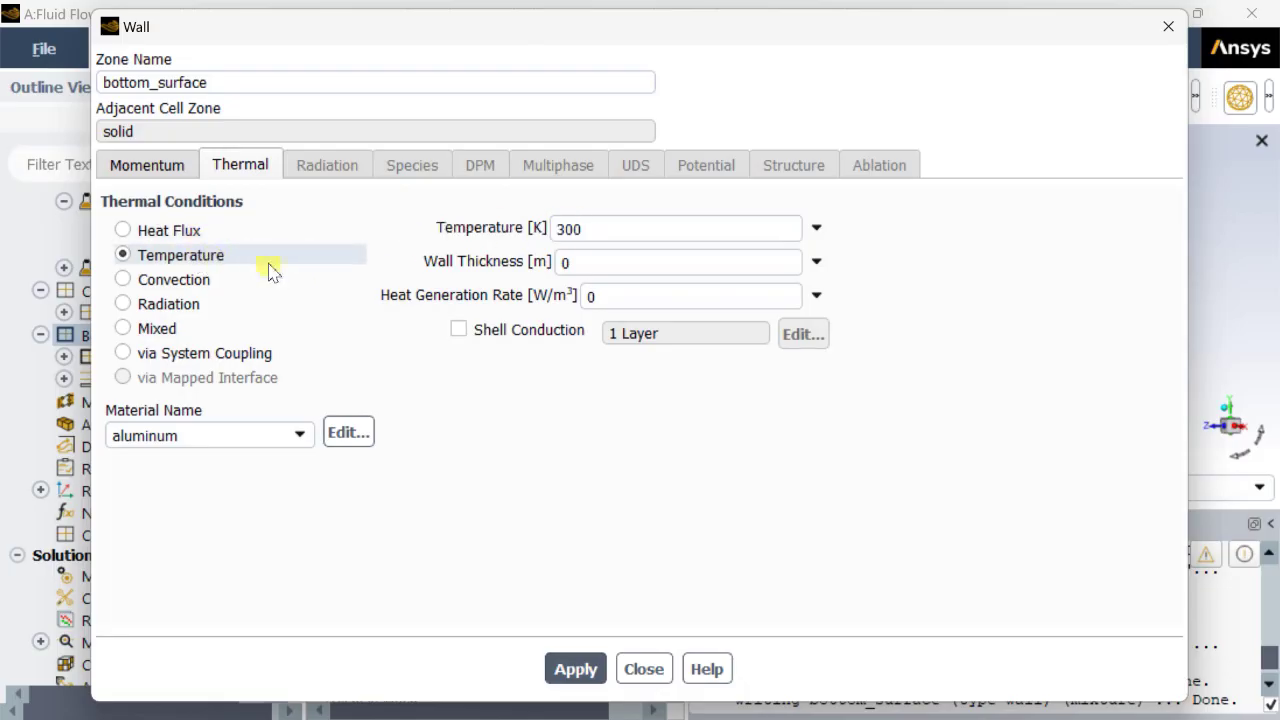
left_click(575, 669)
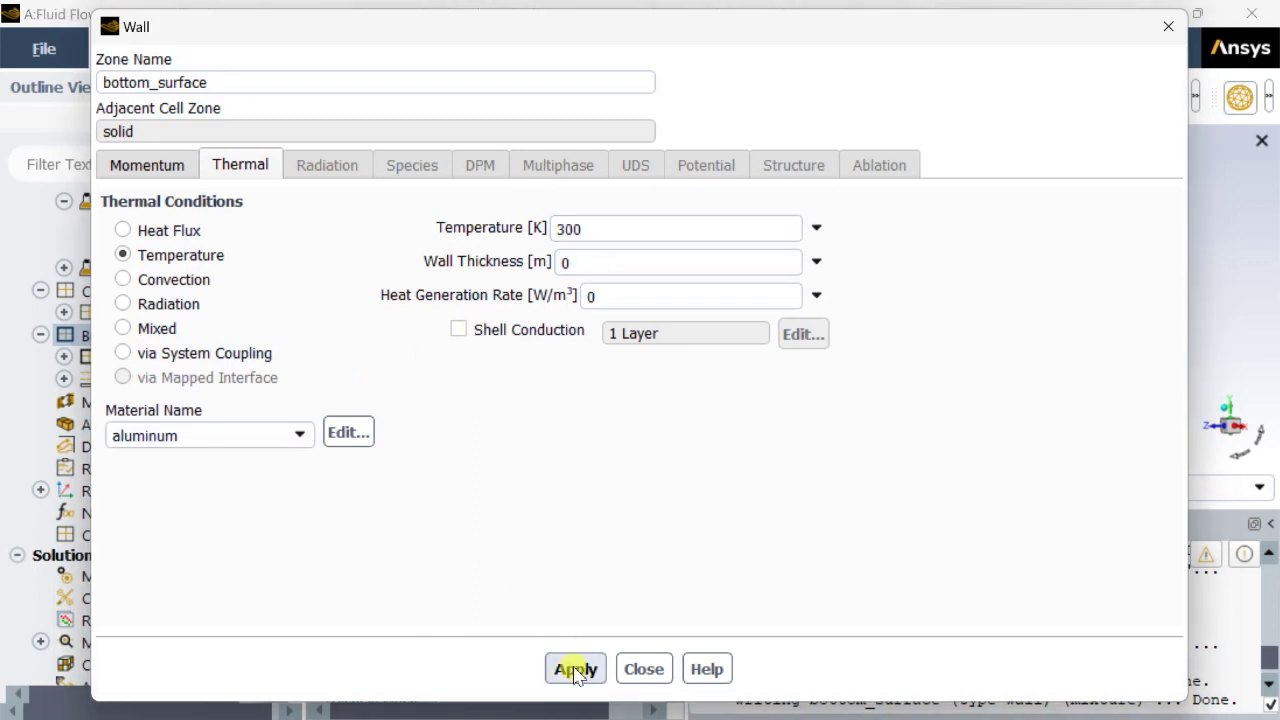
left_click(643, 669)
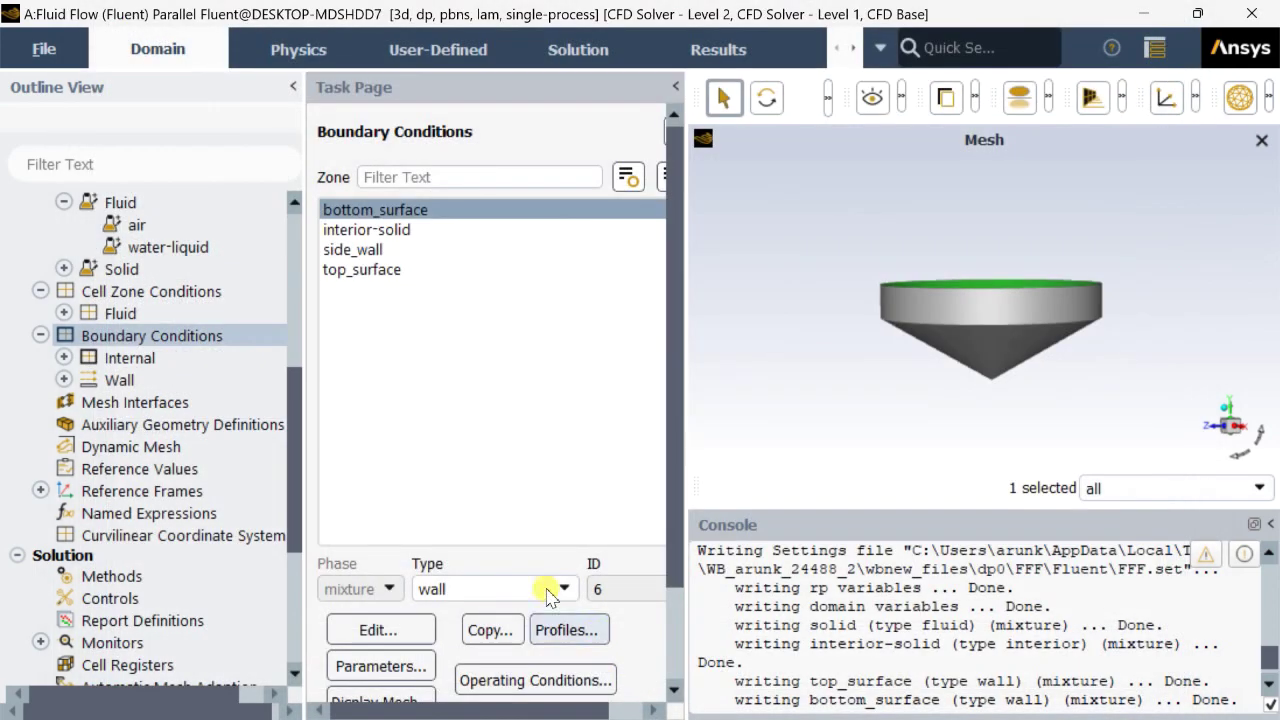
Step: Set the top_surface wall's thermal condition to a fixed 310 K temperature and apply it
left_click(362, 270)
left_click(396, 626)
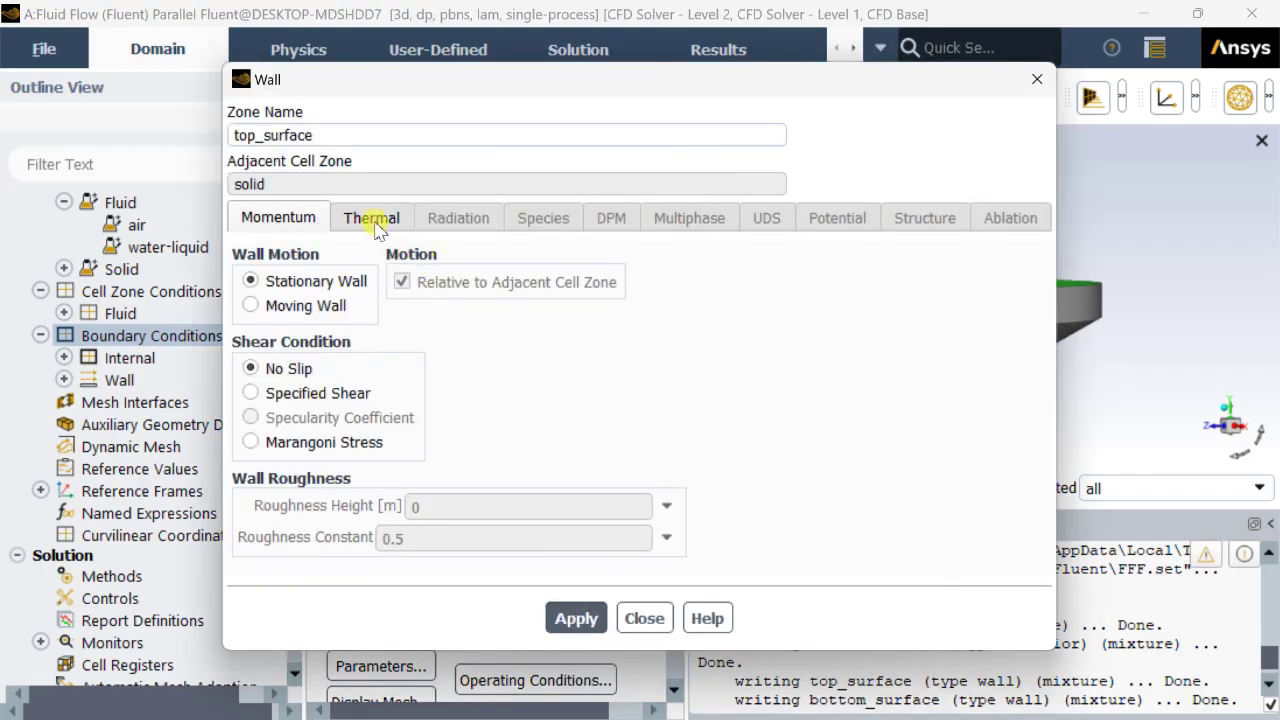
left_click(372, 220)
left_click(343, 306)
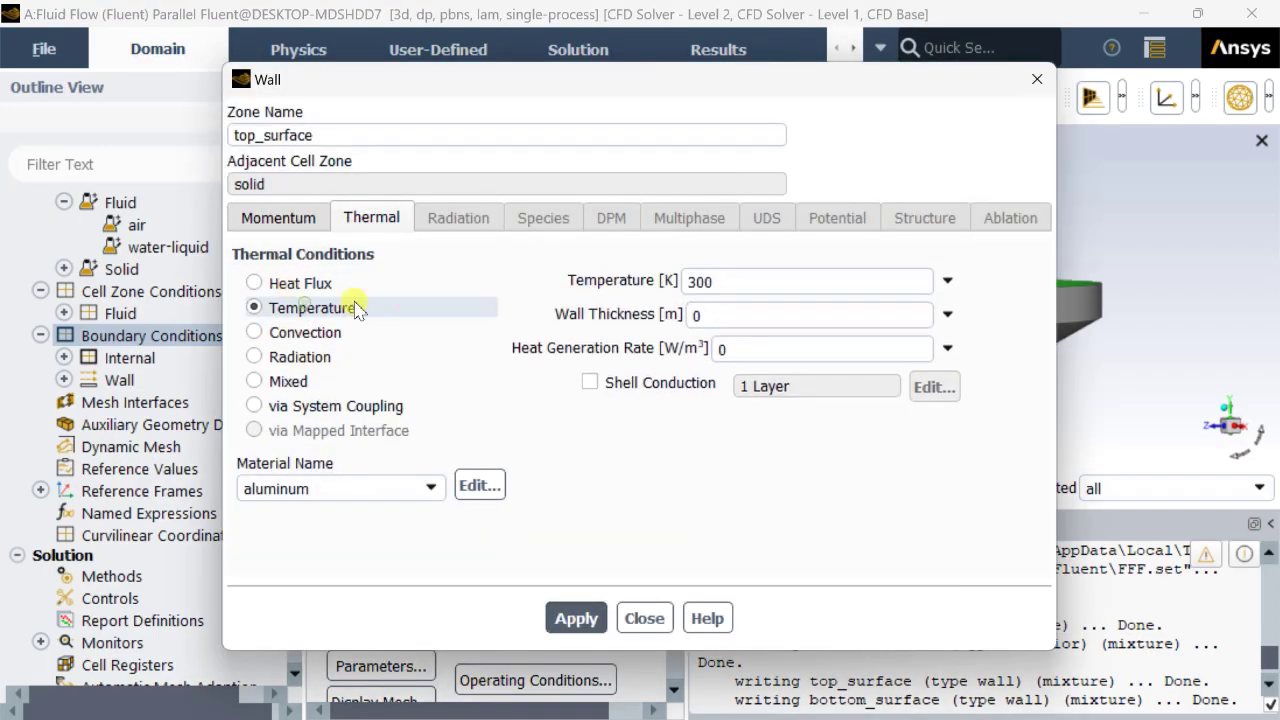
double_click(750, 283)
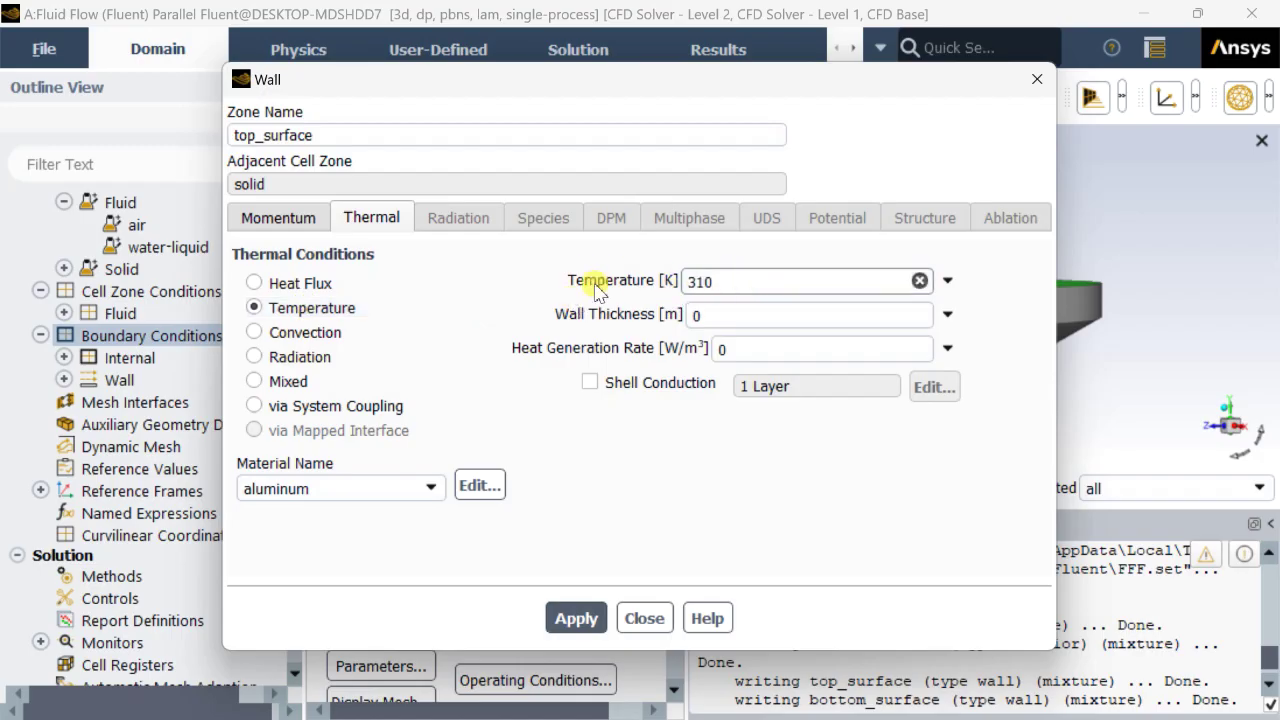
type("310")
left_click(577, 618)
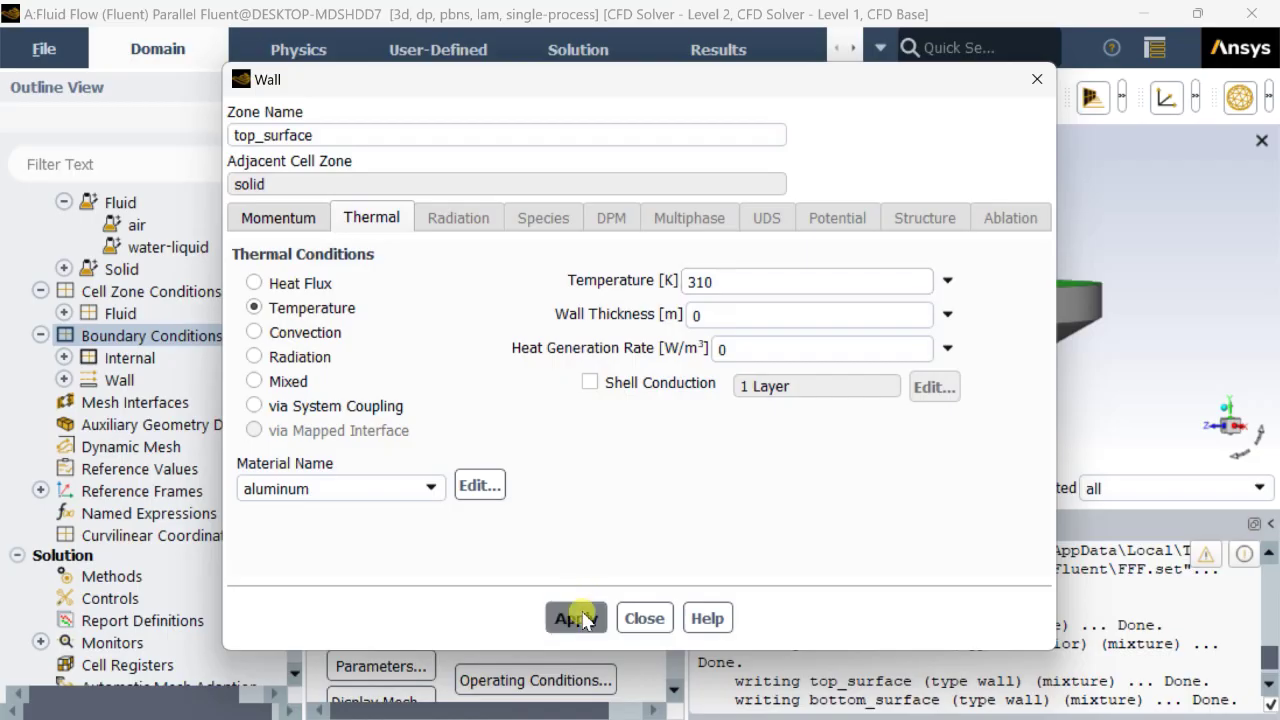
left_click(645, 618)
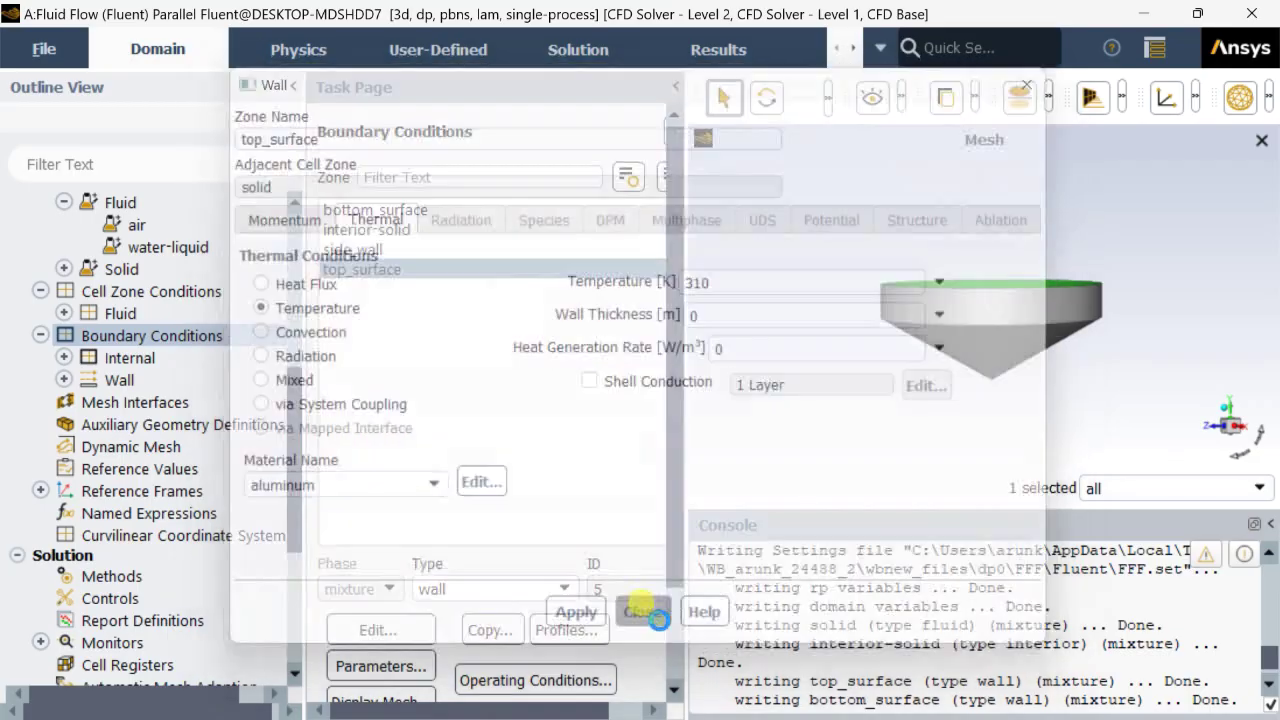
scroll(180, 425, "down", 2)
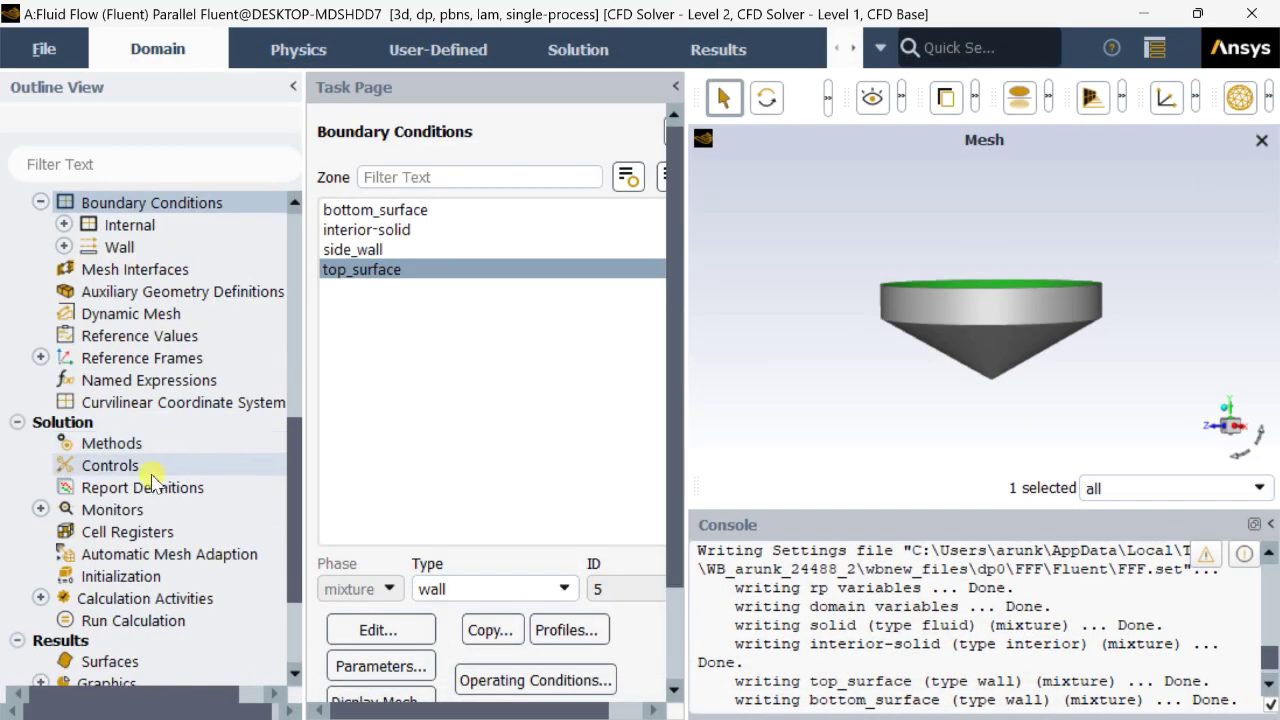
Step: Set the Solution Methods gradient scheme to Green-Gauss Cell Based
left_click(150, 445)
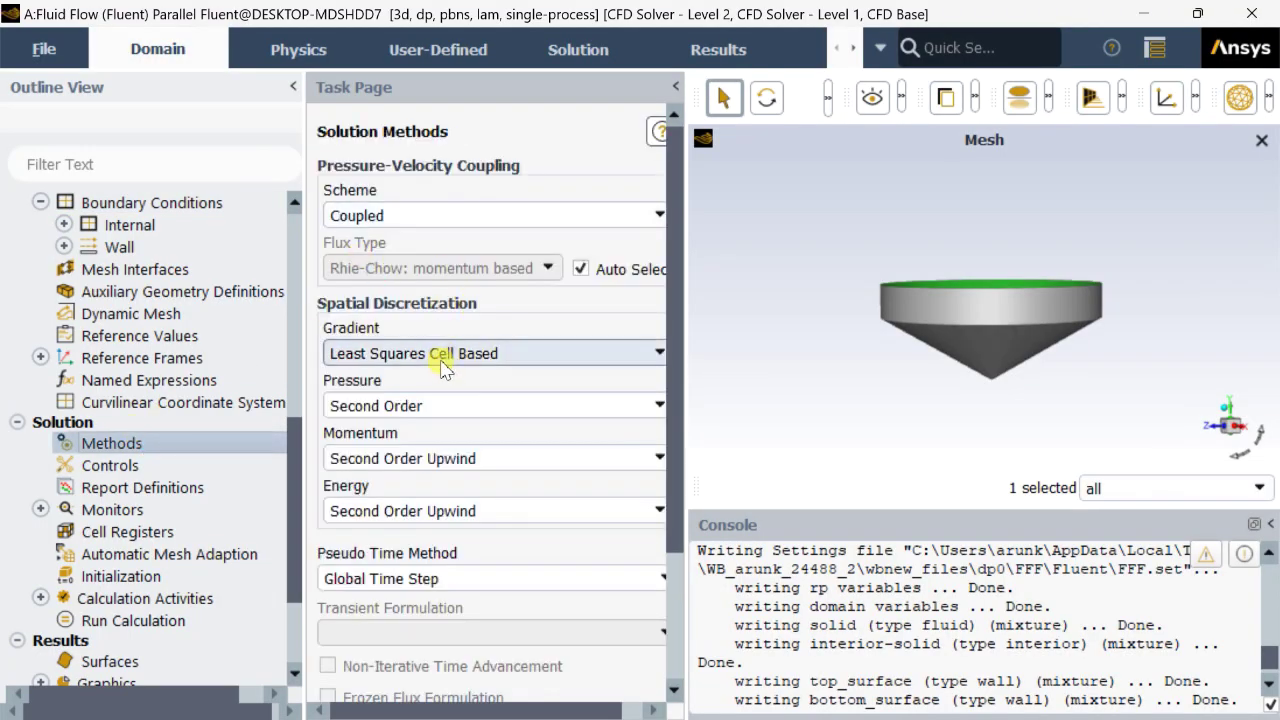
left_click(443, 360)
left_click(438, 378)
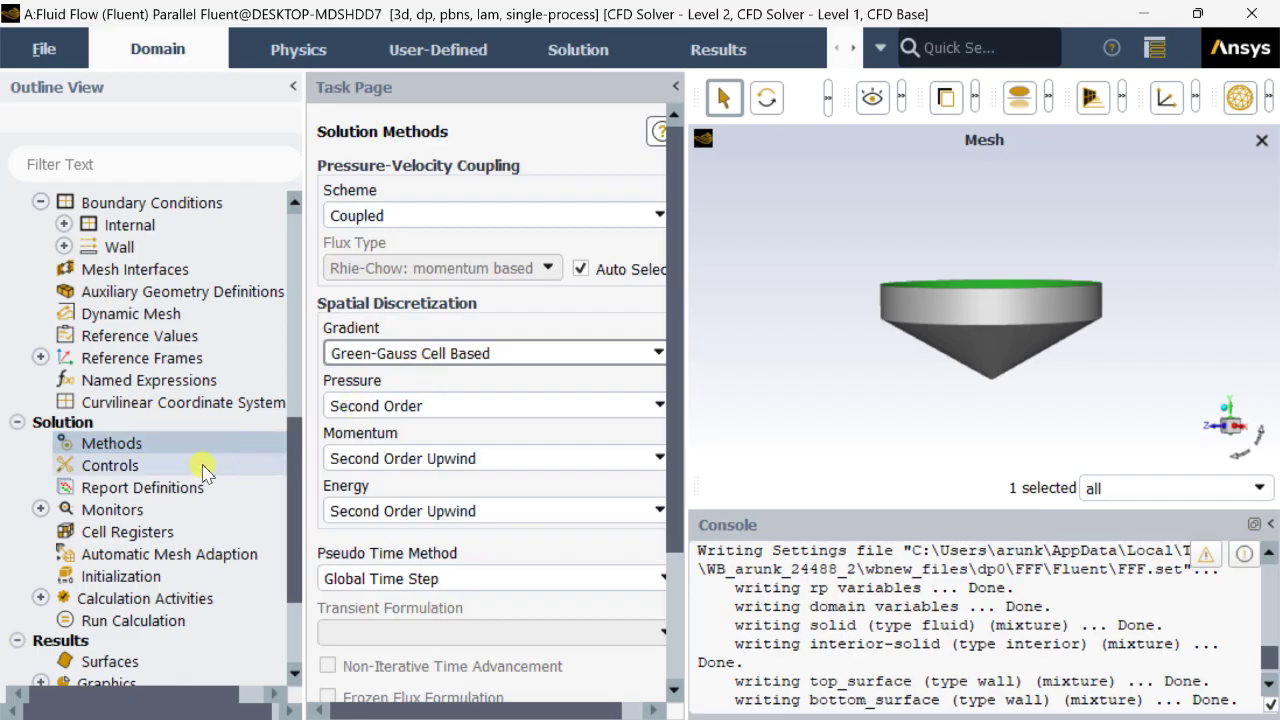
double_click(213, 515)
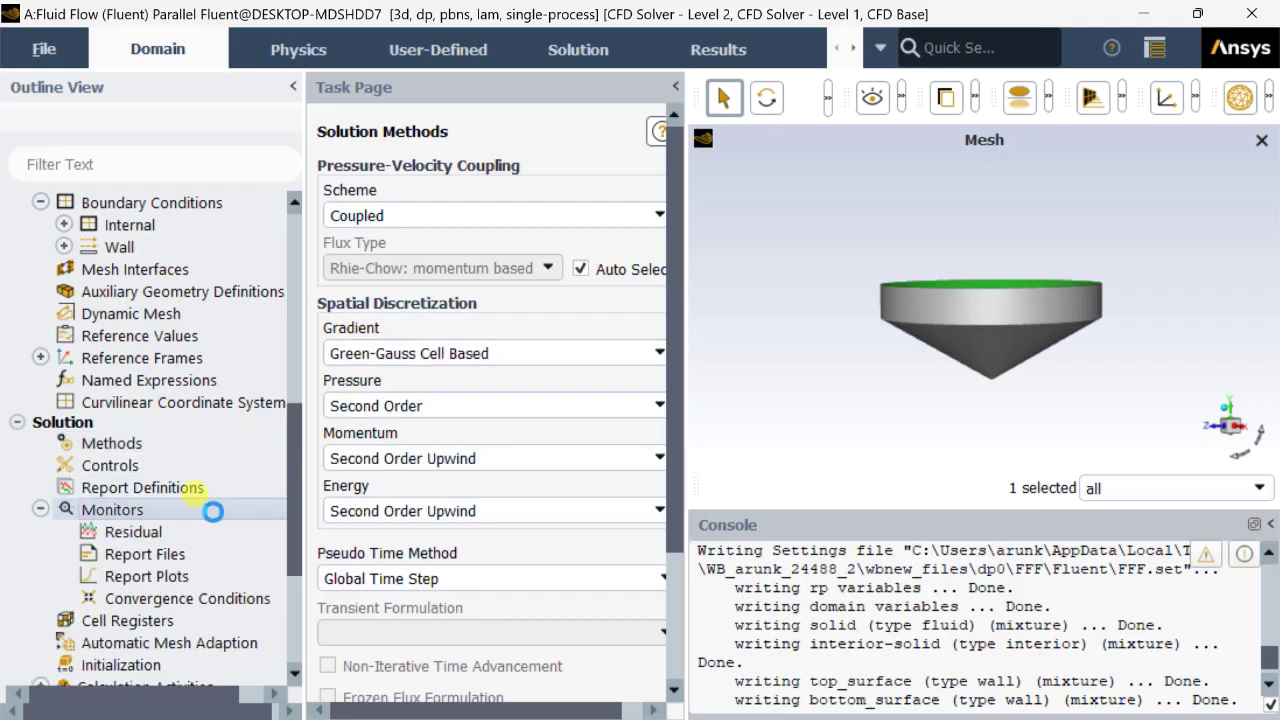
Step: Change the energy residual absolute criterion to 1e-20, leaving the others at 0.001
double_click(212, 531)
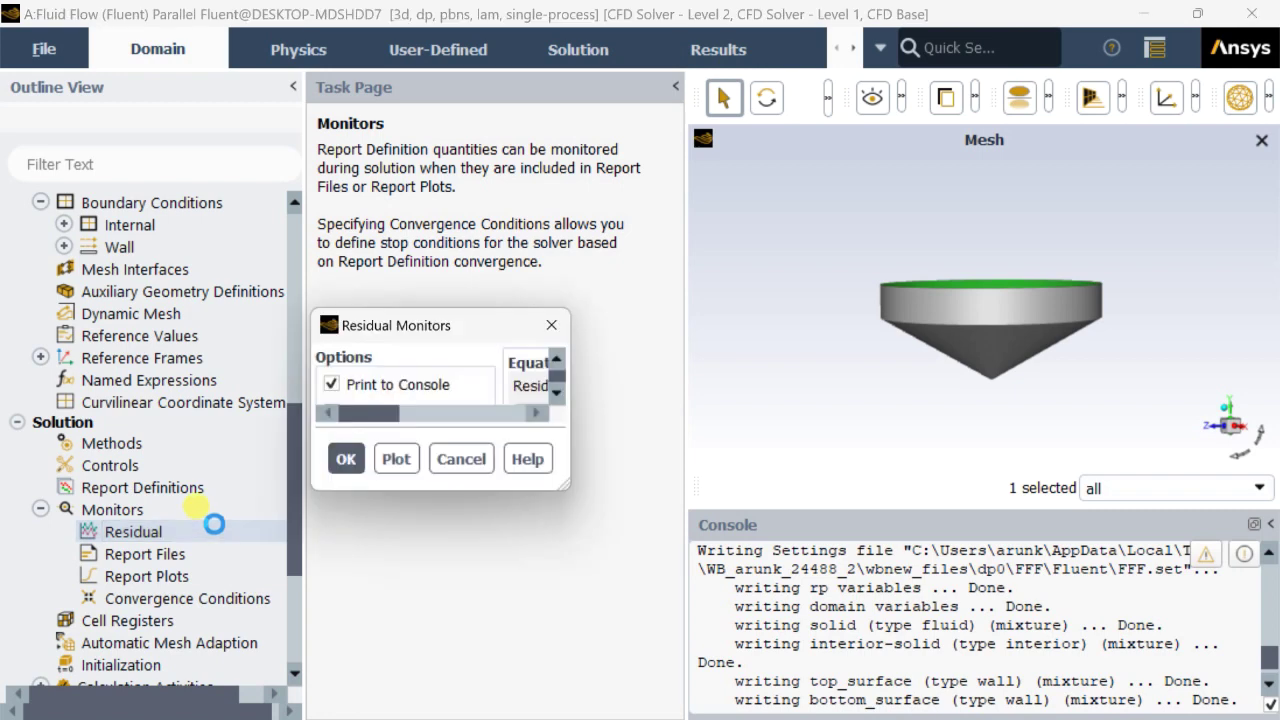
left_click(904, 362)
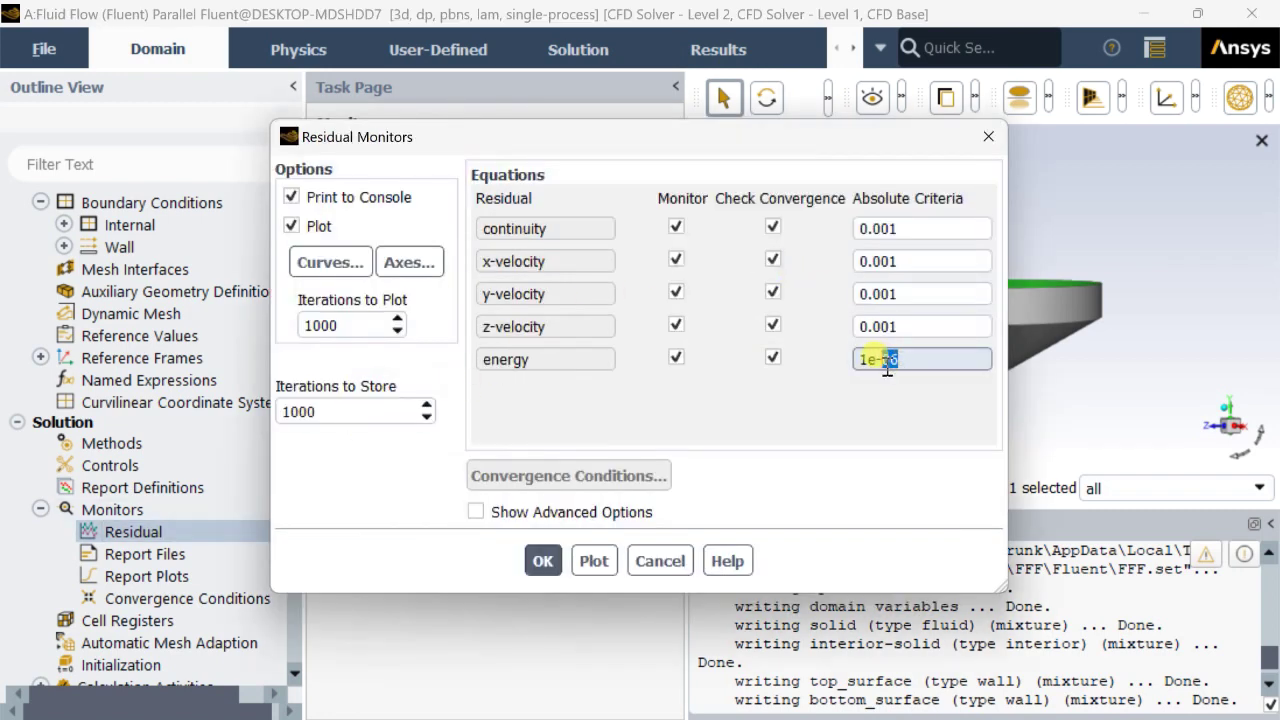
type("20")
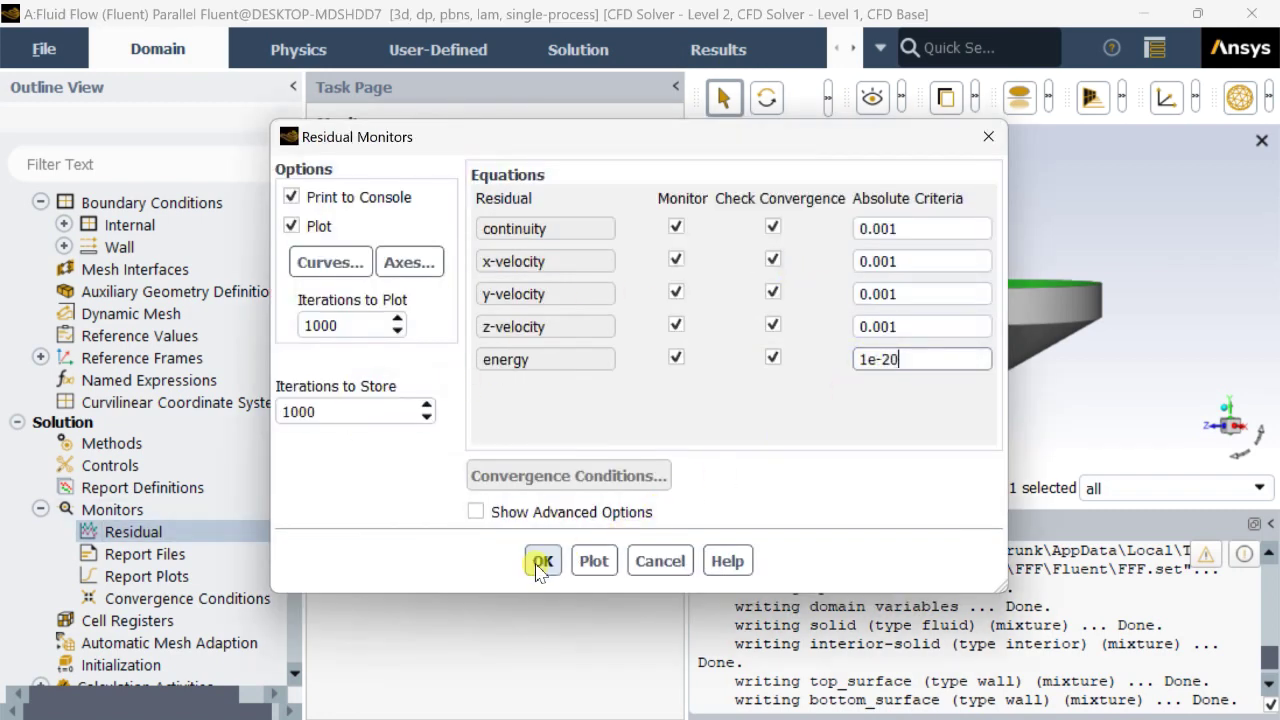
left_click(541, 562)
scroll(165, 520, "down", 3)
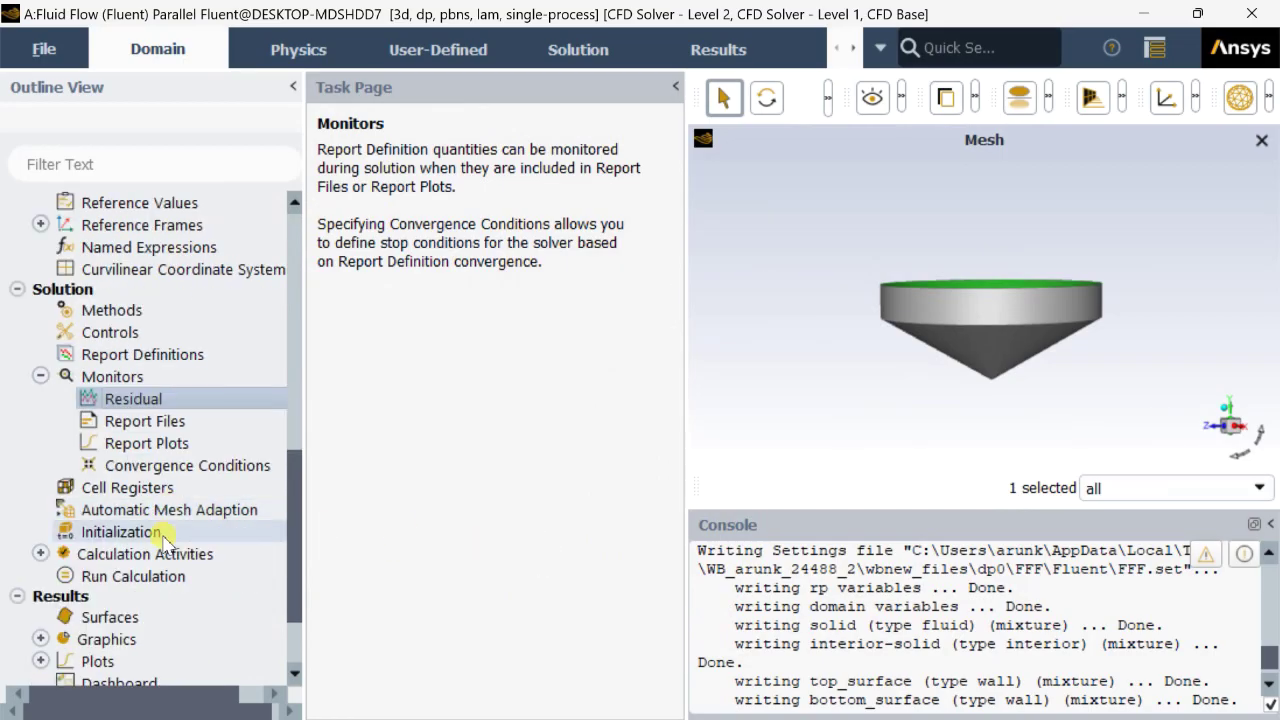
Step: Initialize the solution using Standard Initialization computed from all-zones
left_click(163, 535)
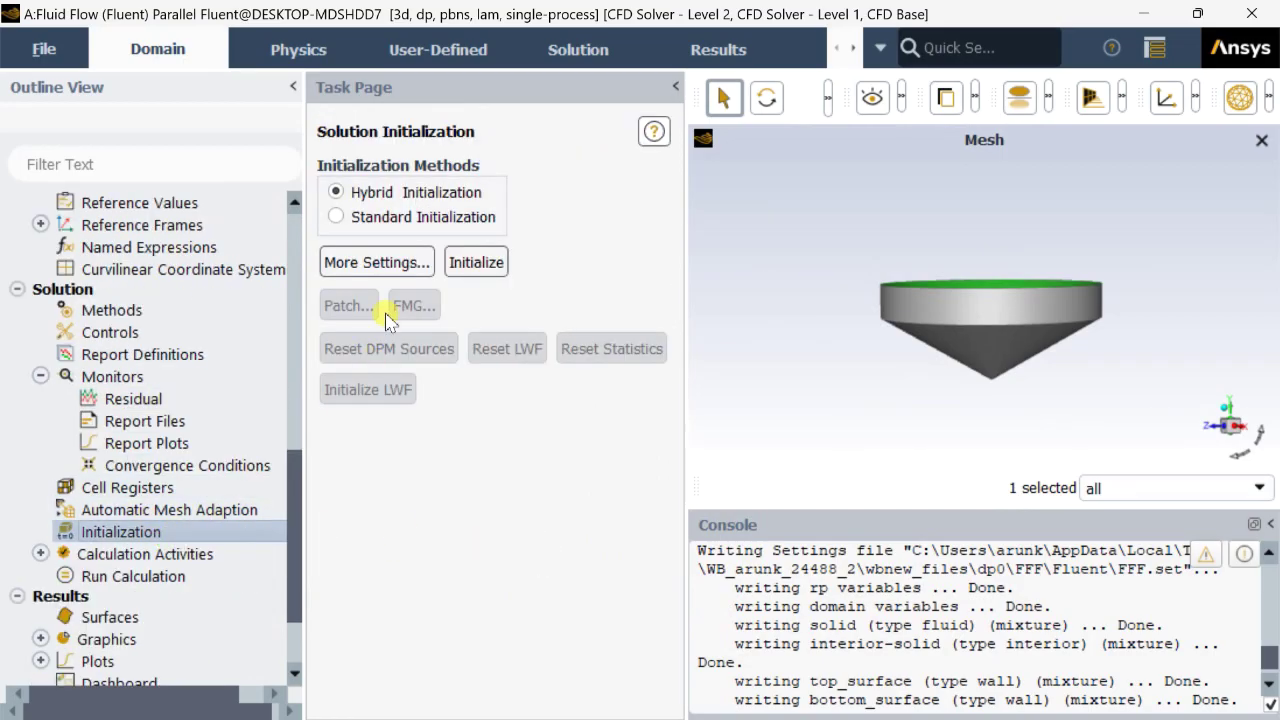
left_click(347, 220)
left_click(441, 271)
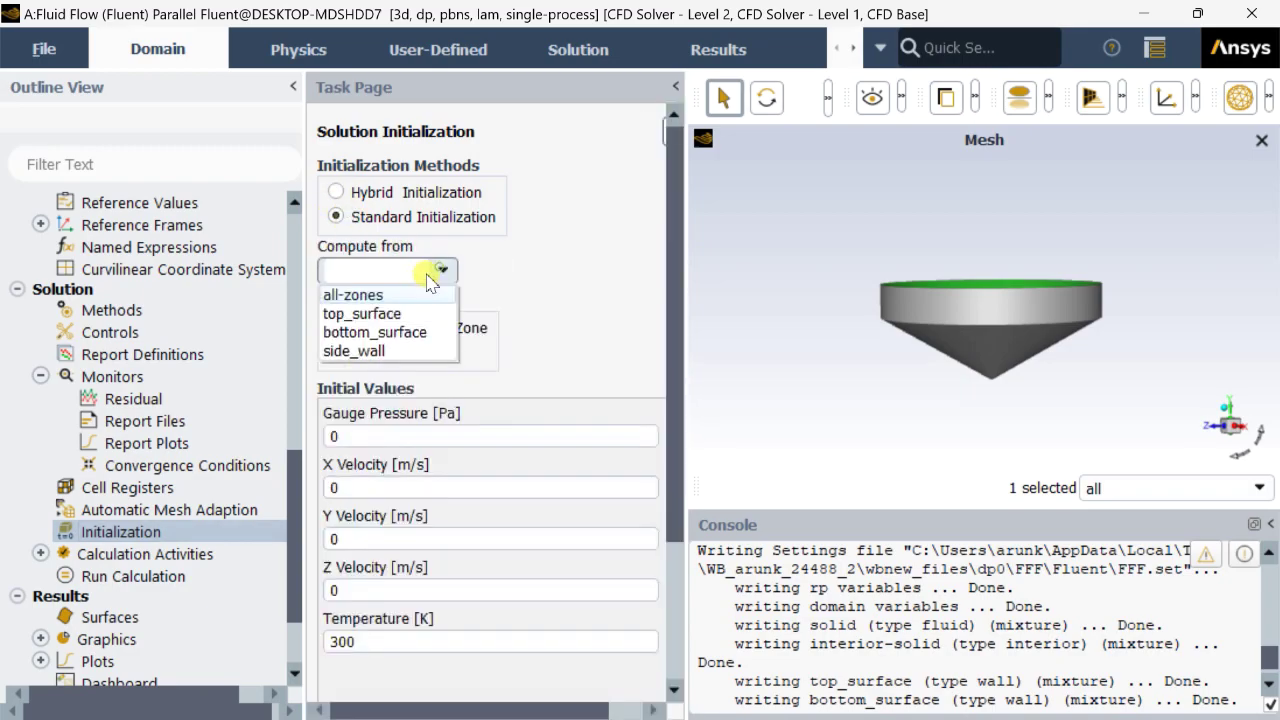
left_click(380, 293)
scroll(442, 443, "down", 4)
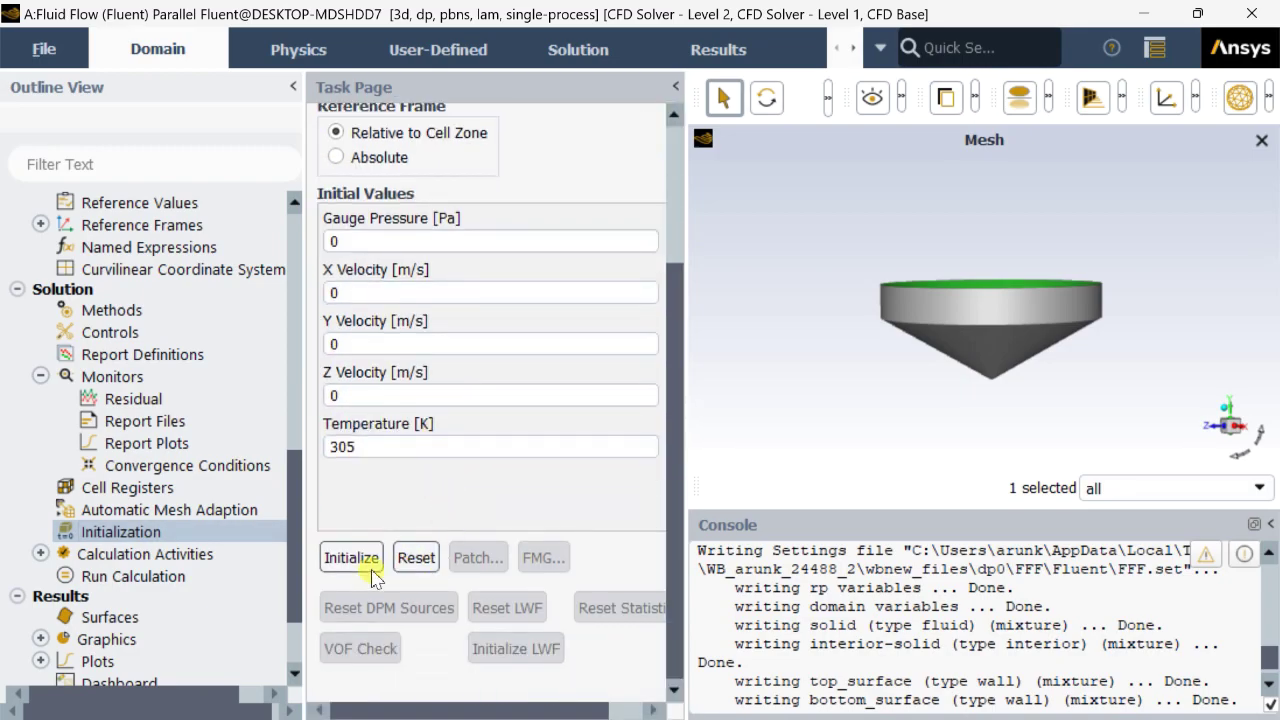
left_click(360, 551)
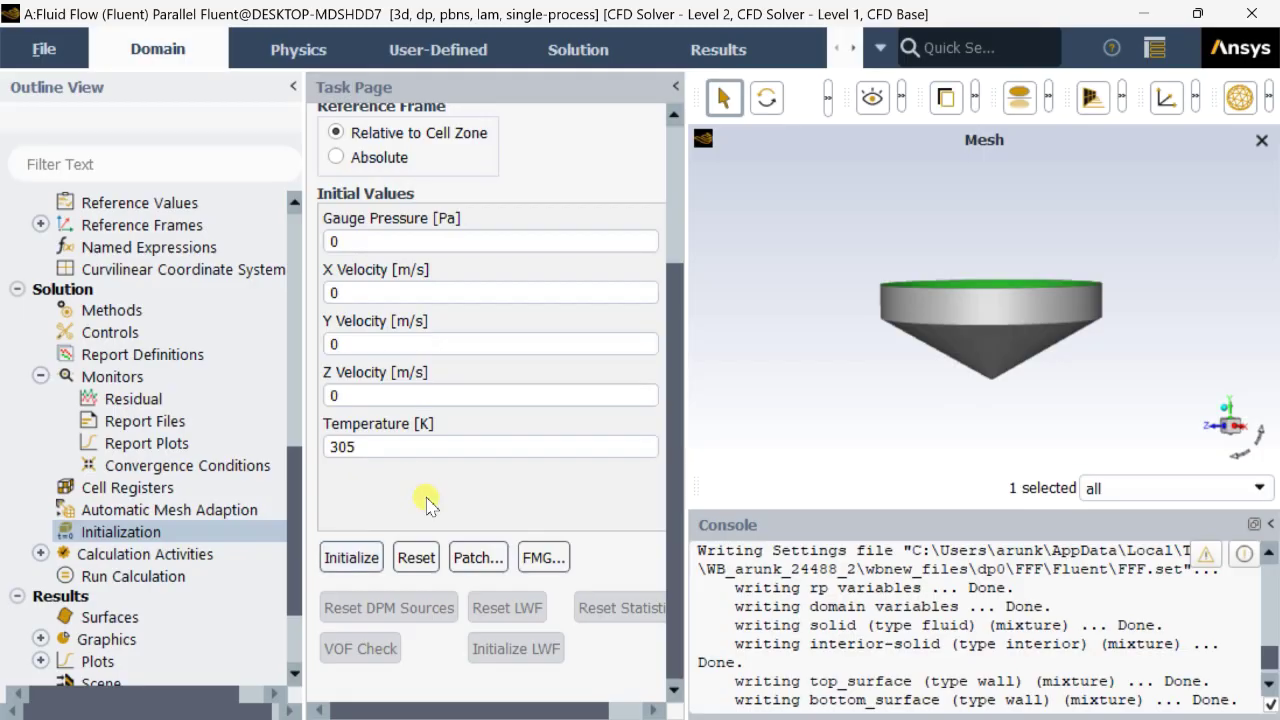
Step: Run the calculation for 500 iterations
scroll(118, 572, "down", 1)
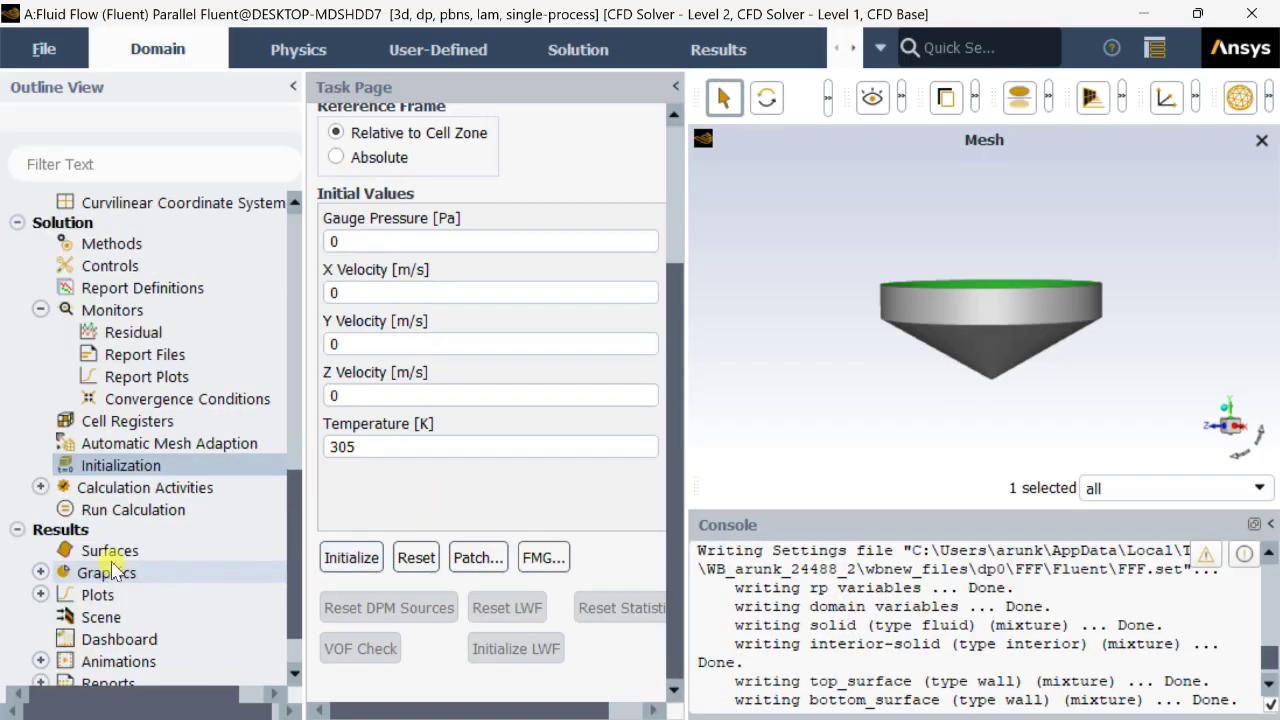
left_click(145, 509)
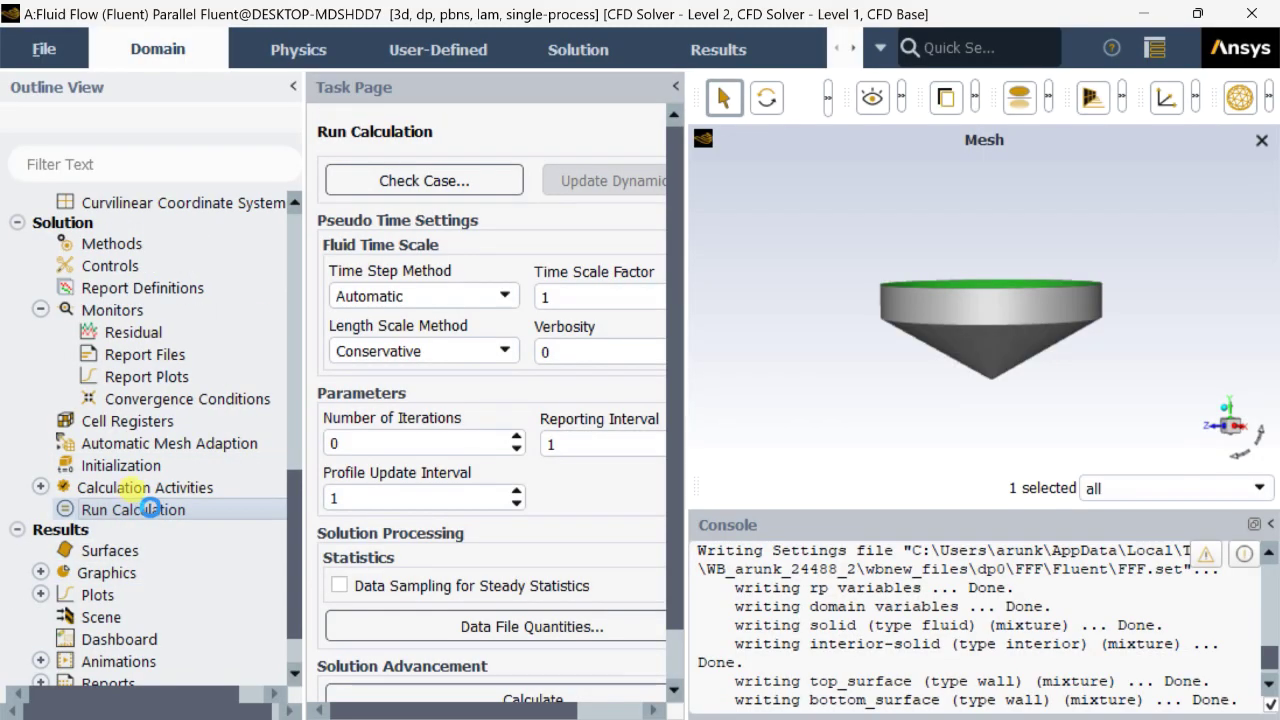
double_click(390, 446)
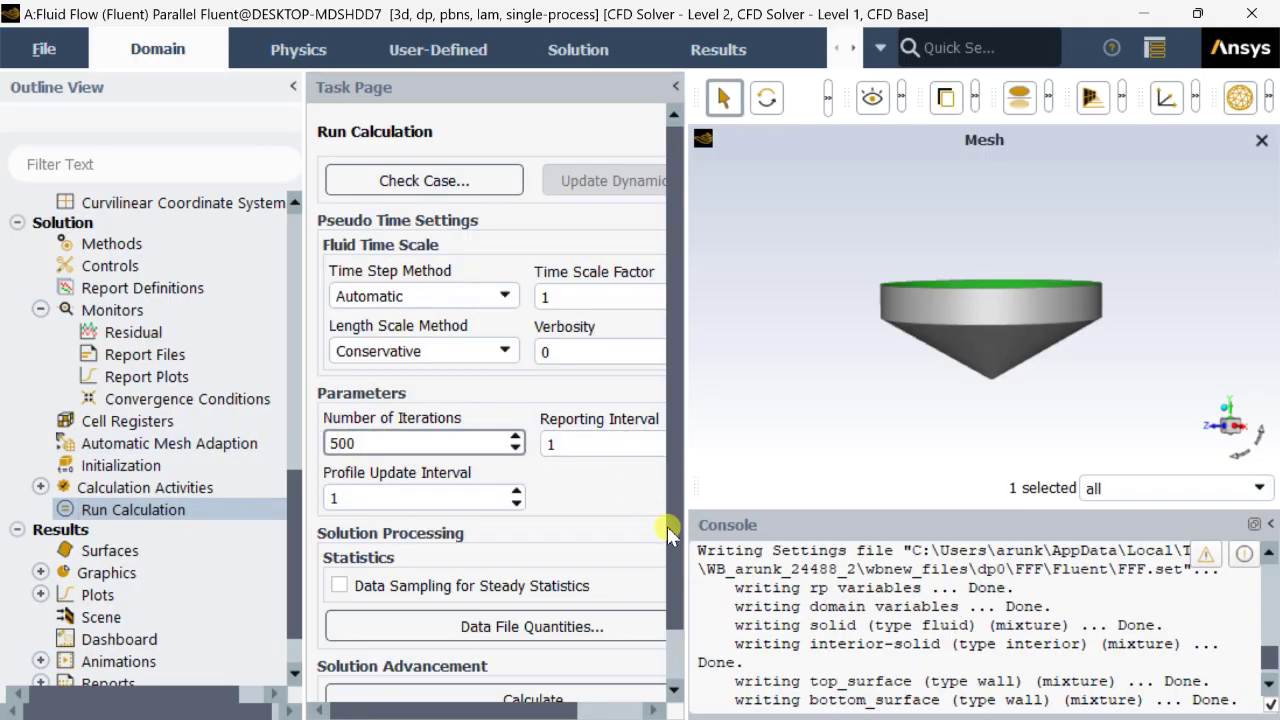
scroll(668, 530, "down", 2)
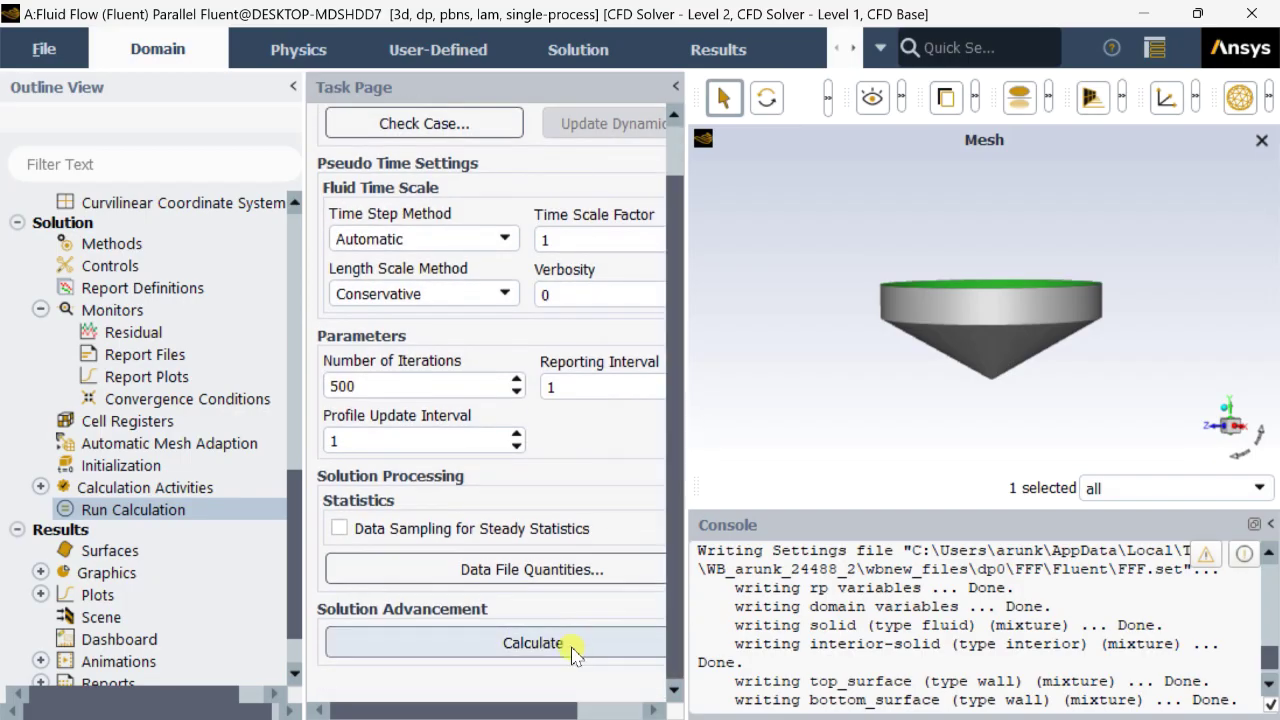
left_click(571, 648)
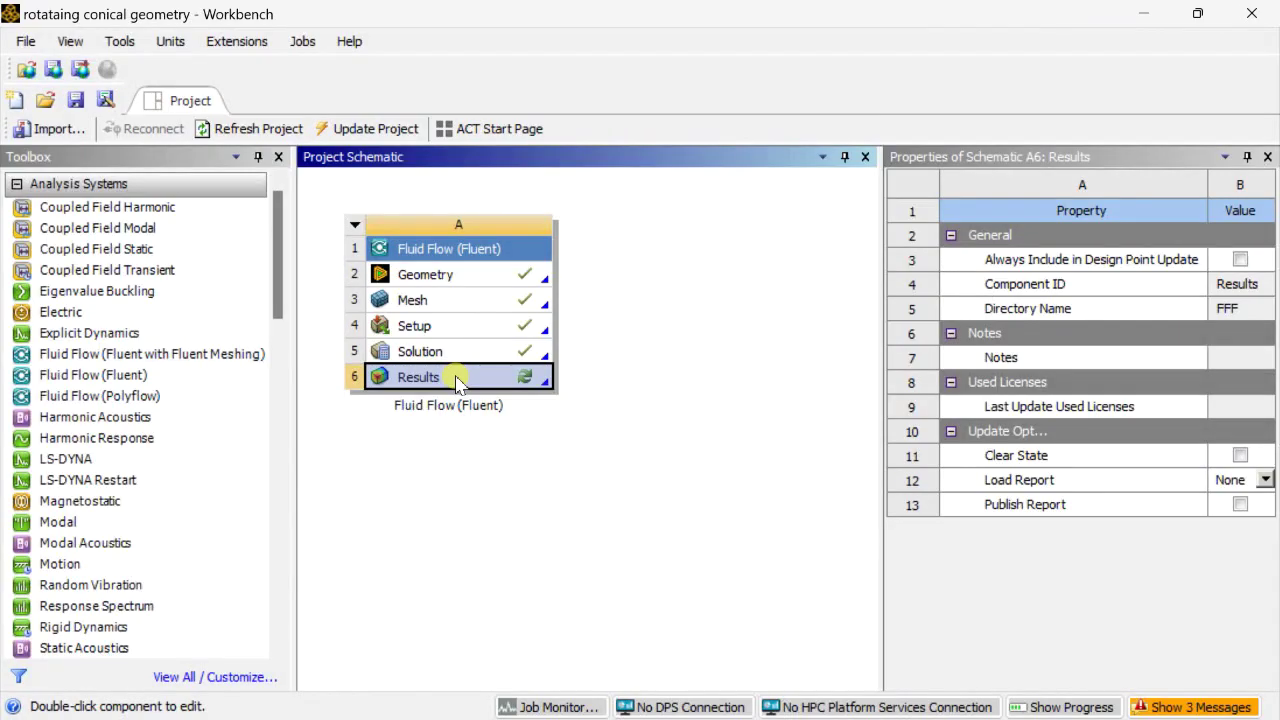
Step: Open the solved results in CFD-Post and insert Plane 1 as an XY plane at Z = 0
double_click(457, 377)
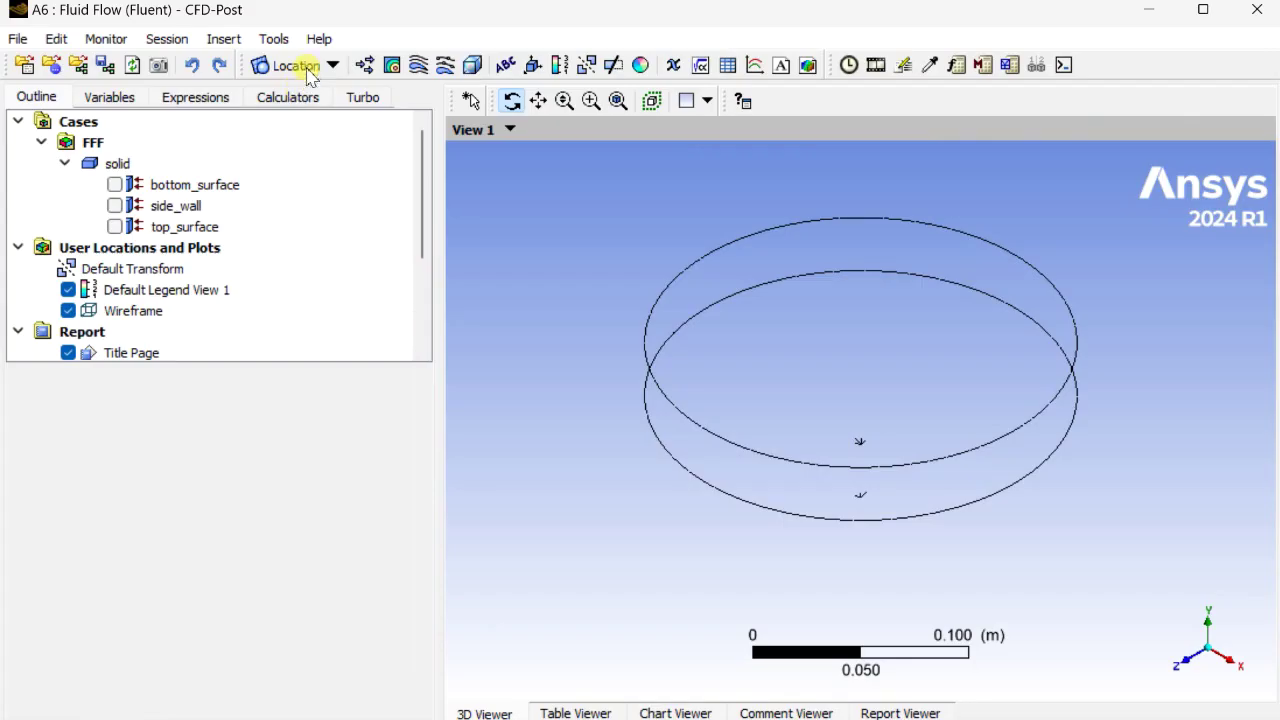
left_click(305, 65)
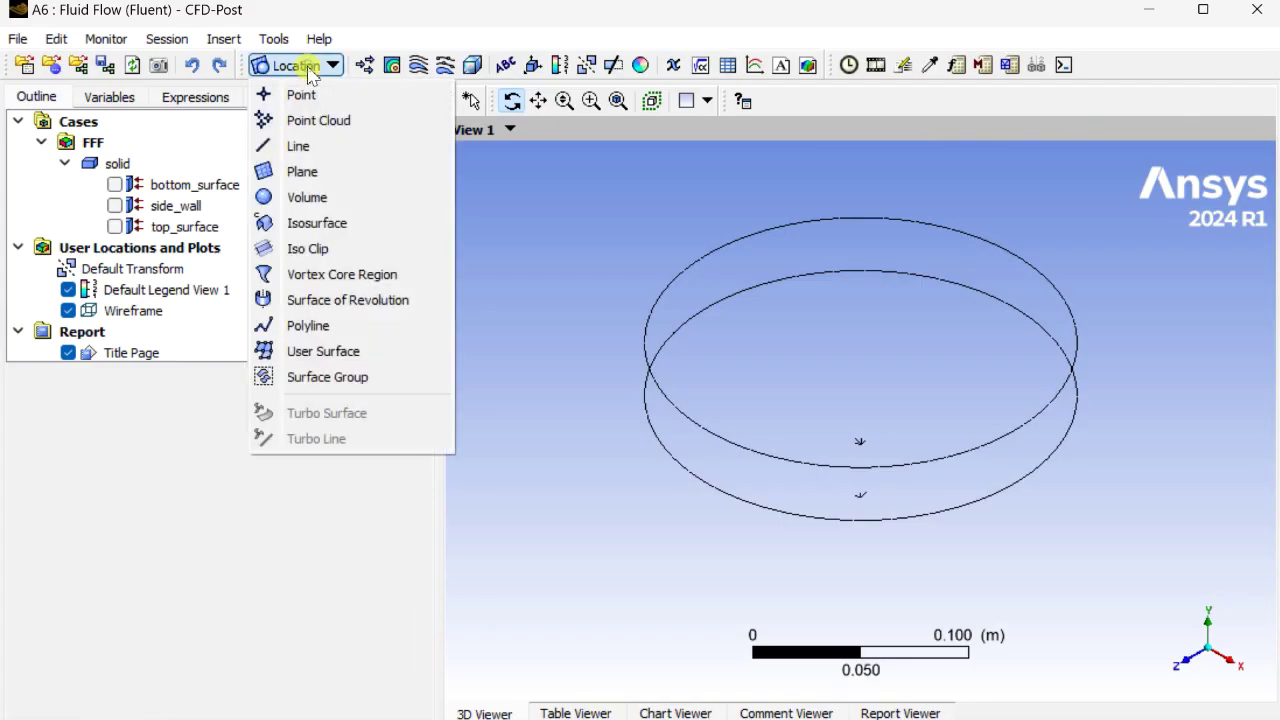
left_click(305, 171)
left_click(373, 275)
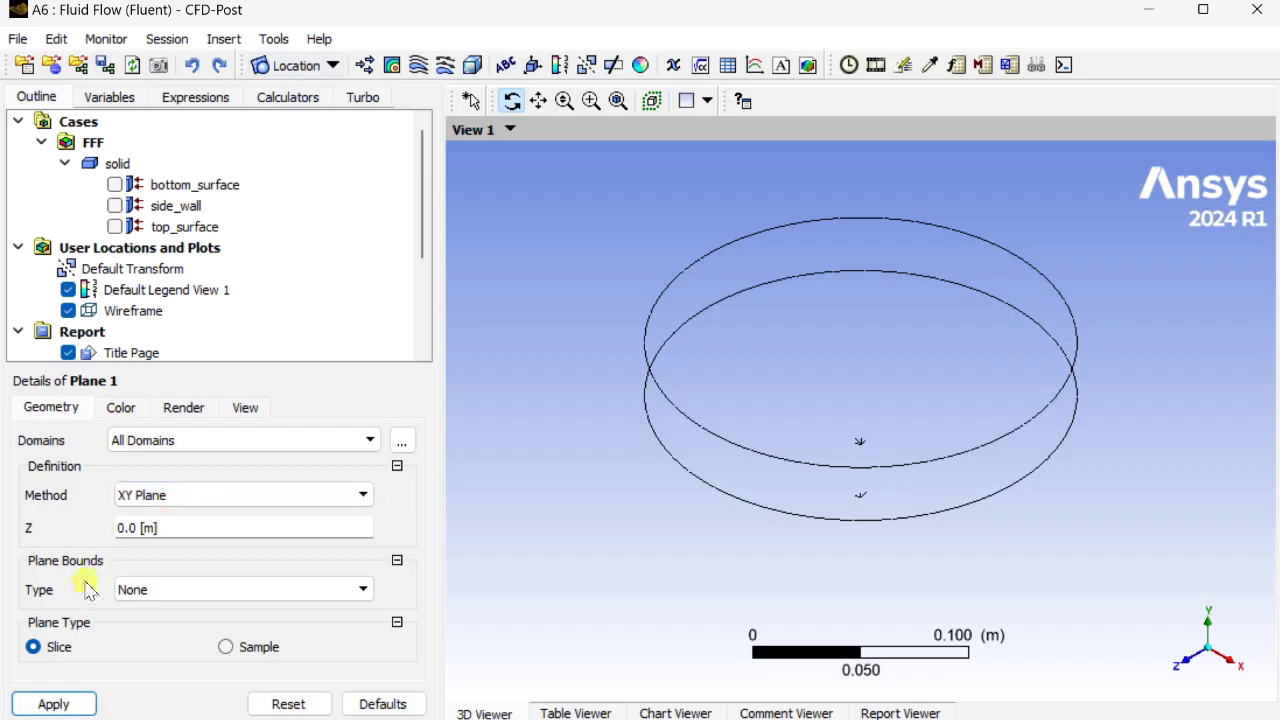
left_click(42, 700)
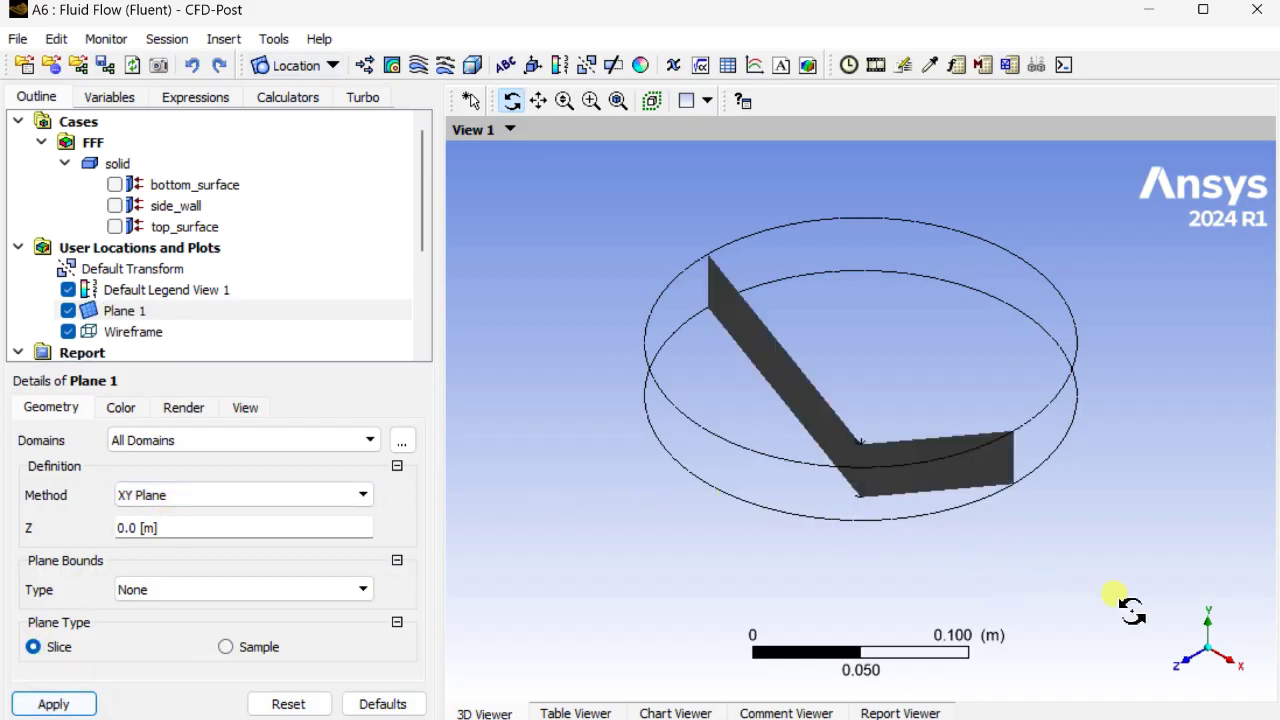
Step: View Plane 1 face-on along the Z axis, tilted slightly
left_click(1183, 668)
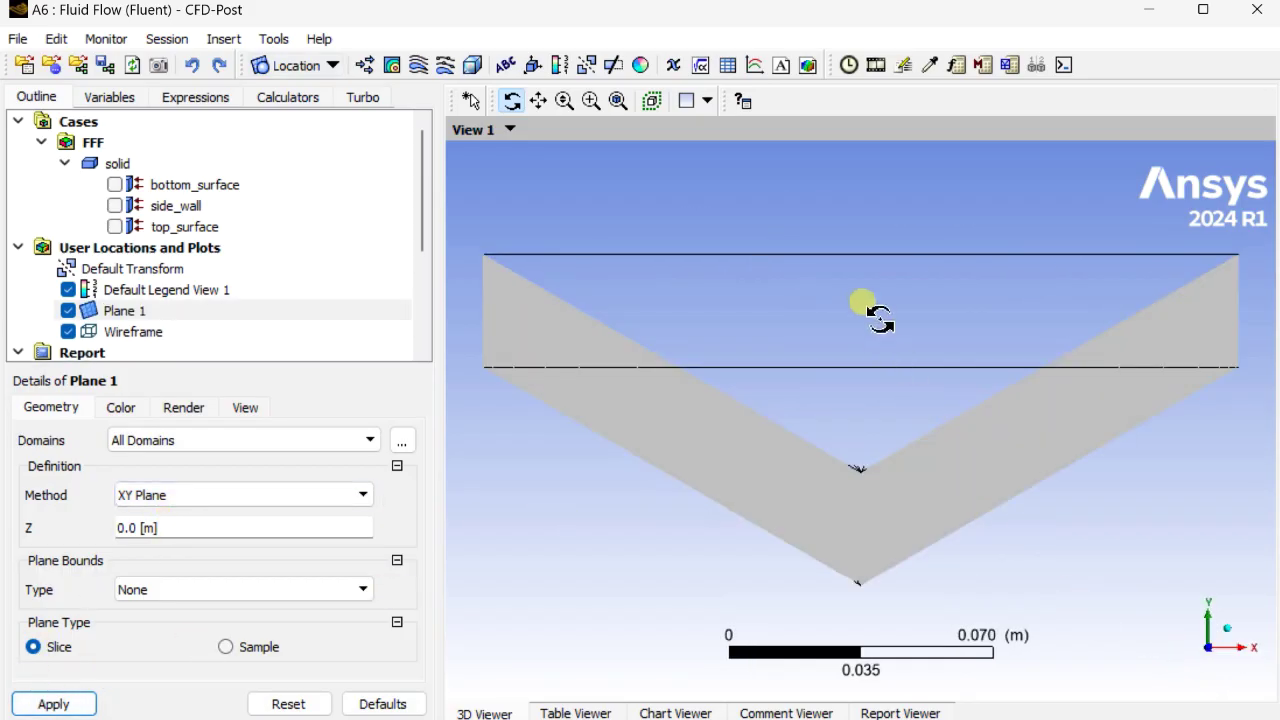
left_click_drag(871, 308, 876, 313)
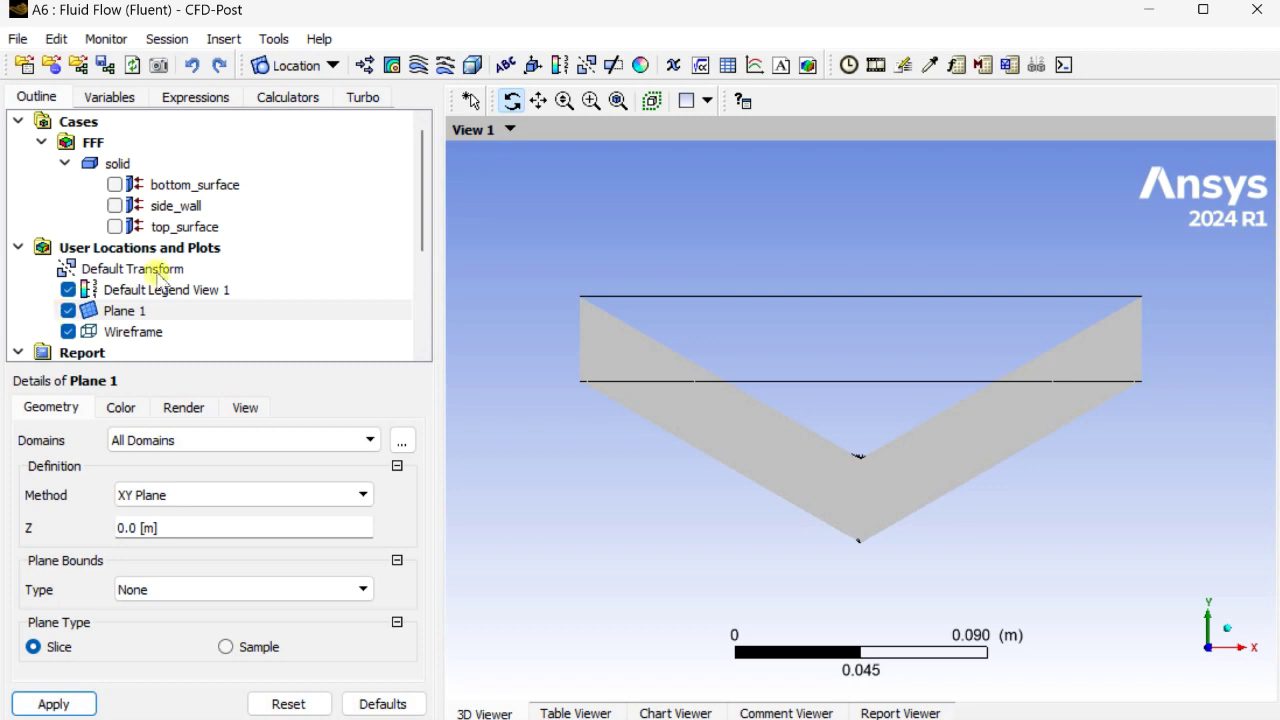
left_click(391, 63)
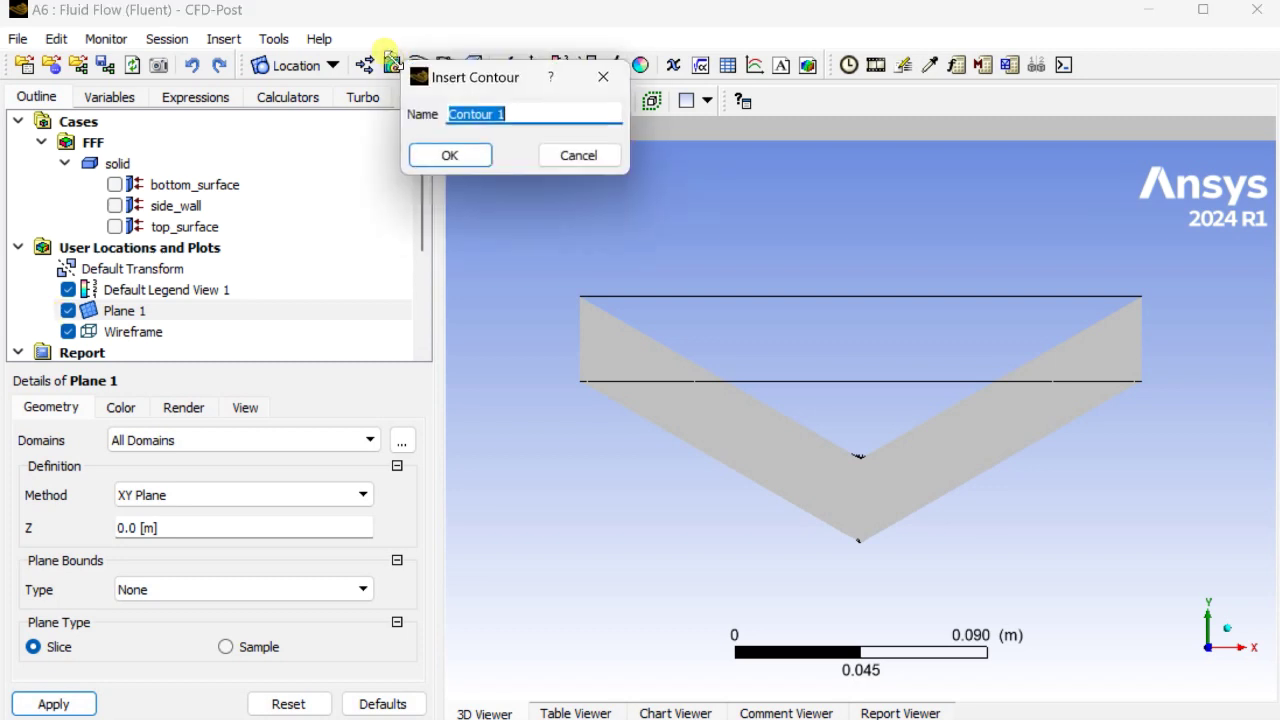
Step: Create Contour 1 using Velocity with a Local colour range and 100 contour levels, wireframe hidden
left_click(455, 155)
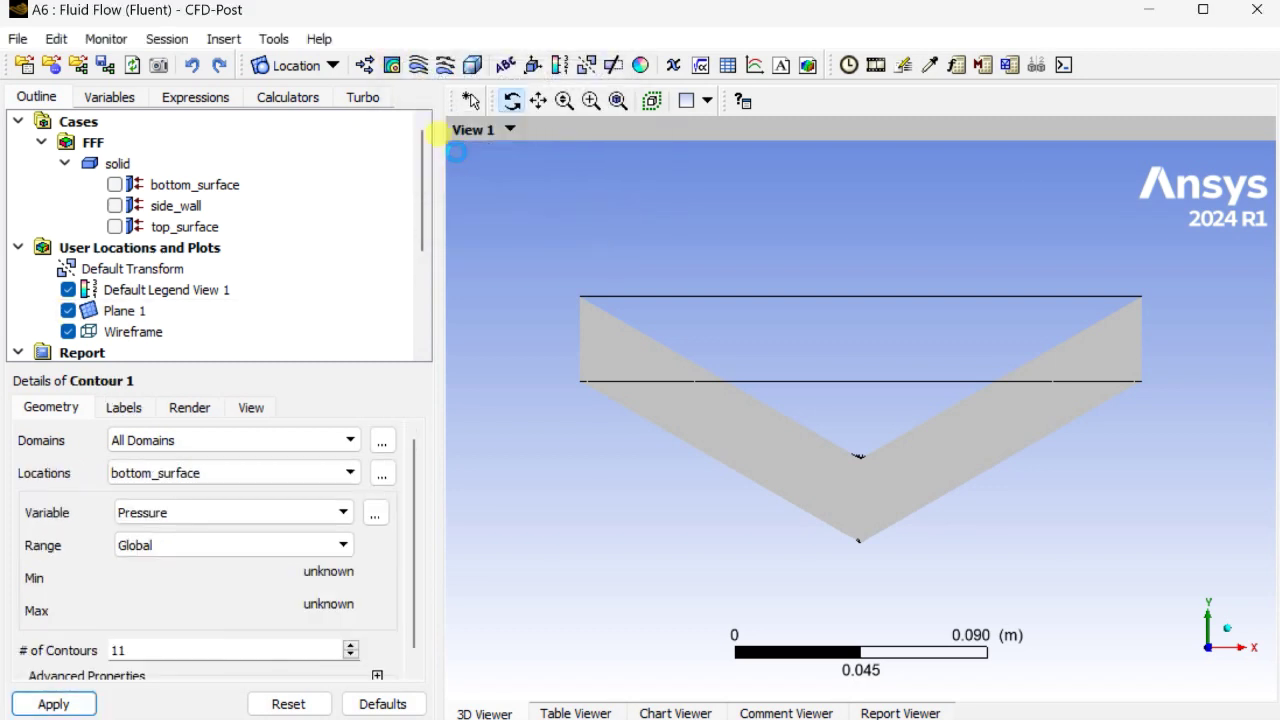
left_click(68, 331)
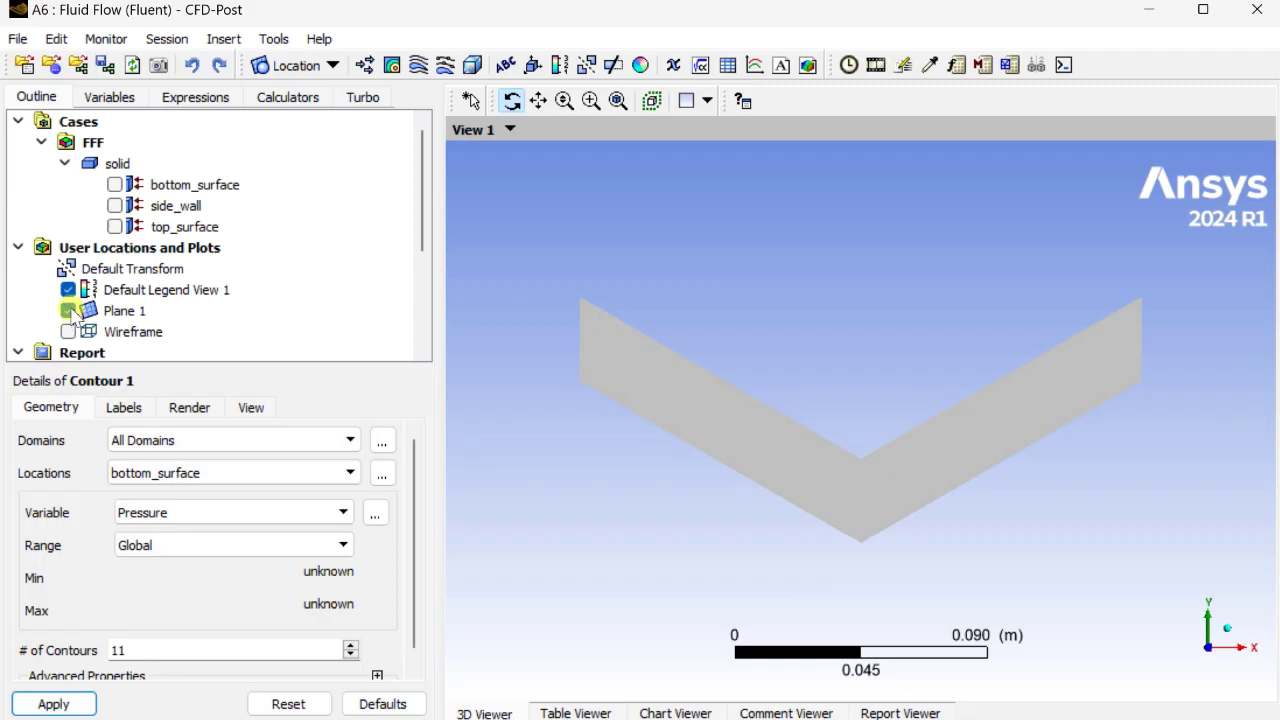
left_click(162, 514)
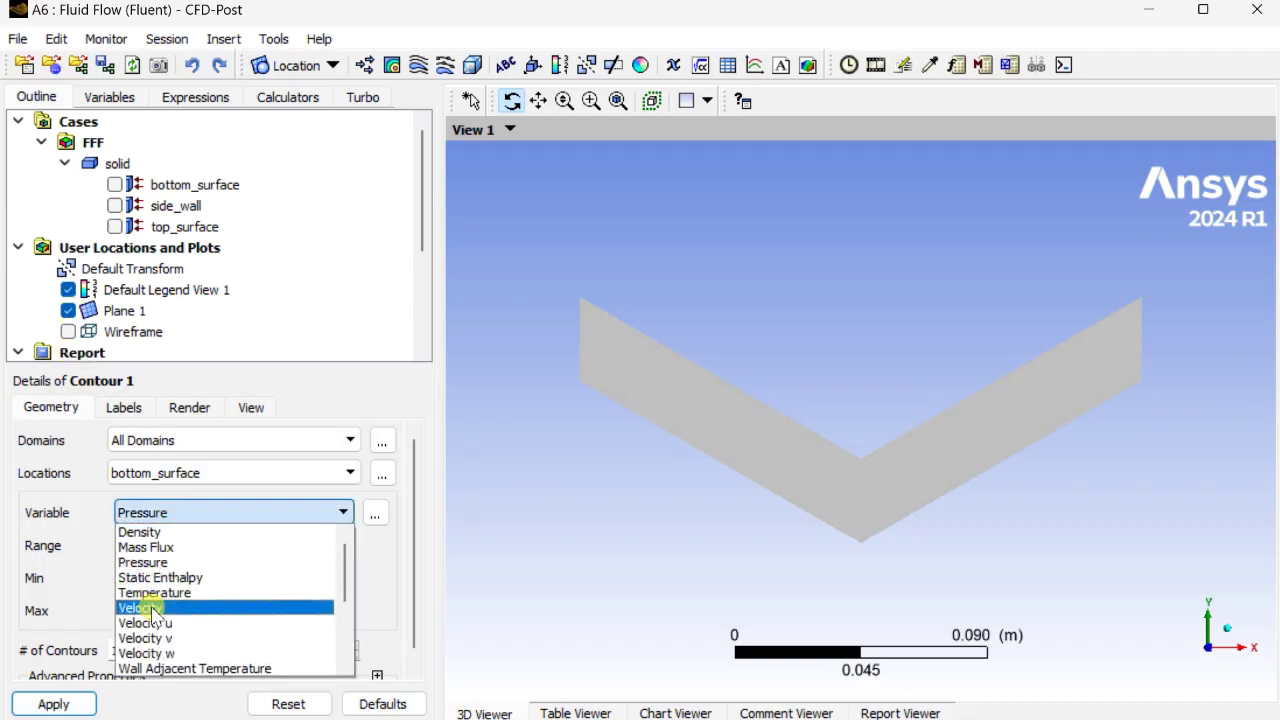
left_click(152, 609)
left_click(172, 546)
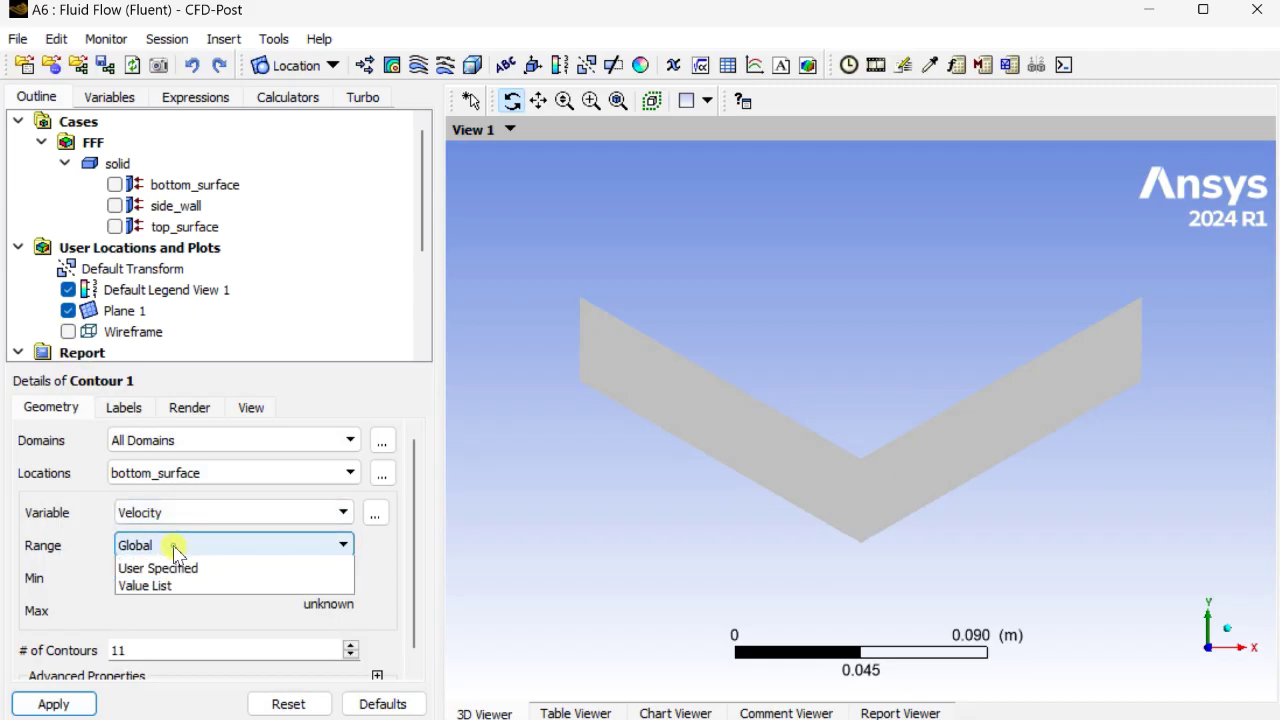
left_click(160, 583)
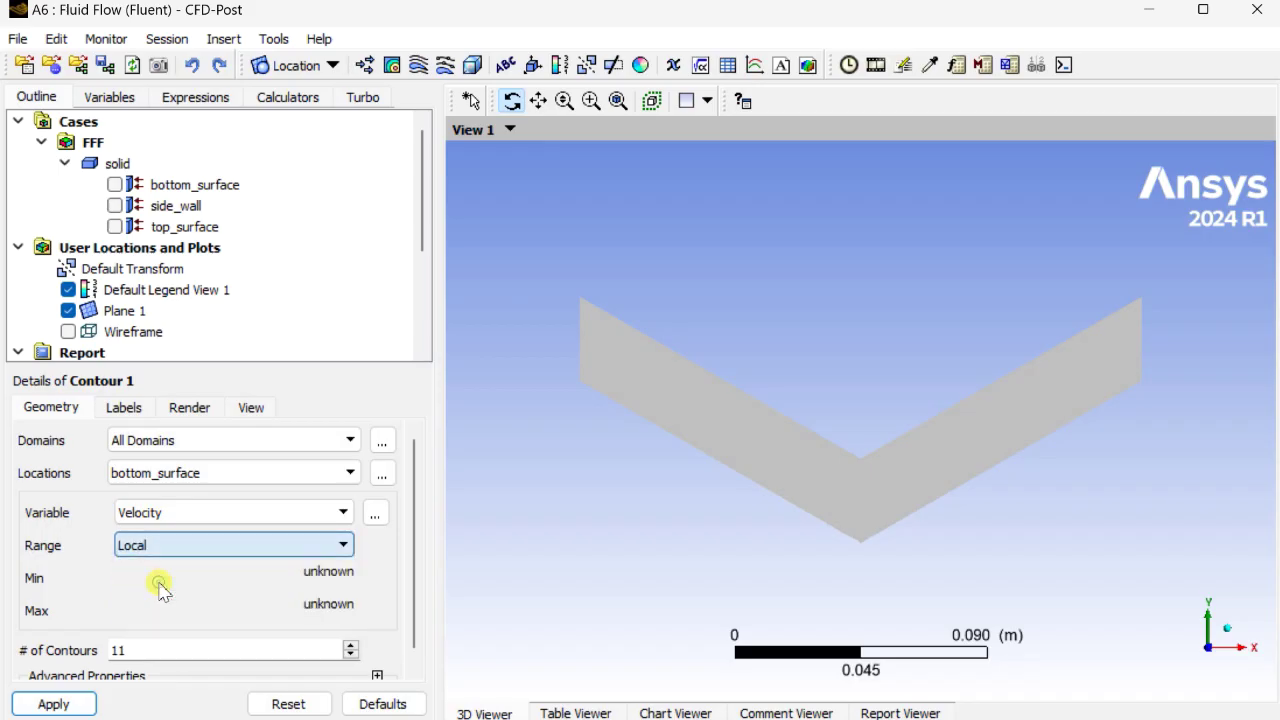
double_click(158, 645)
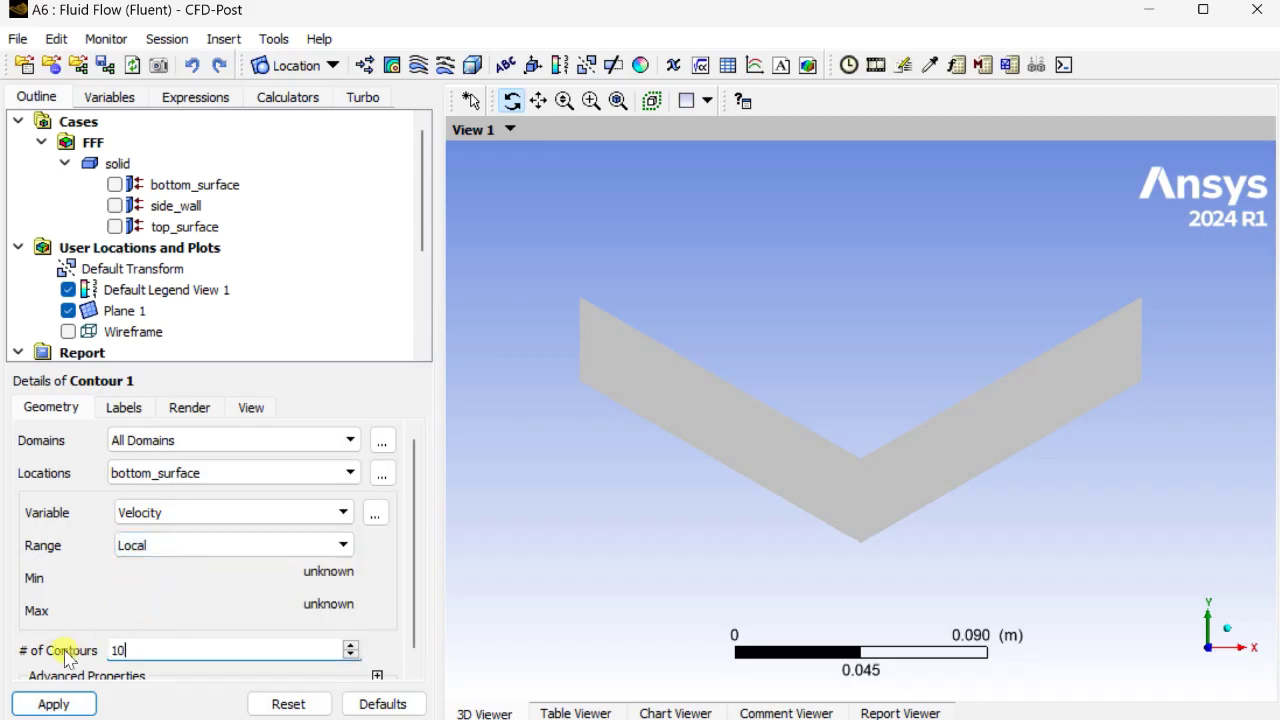
type("100")
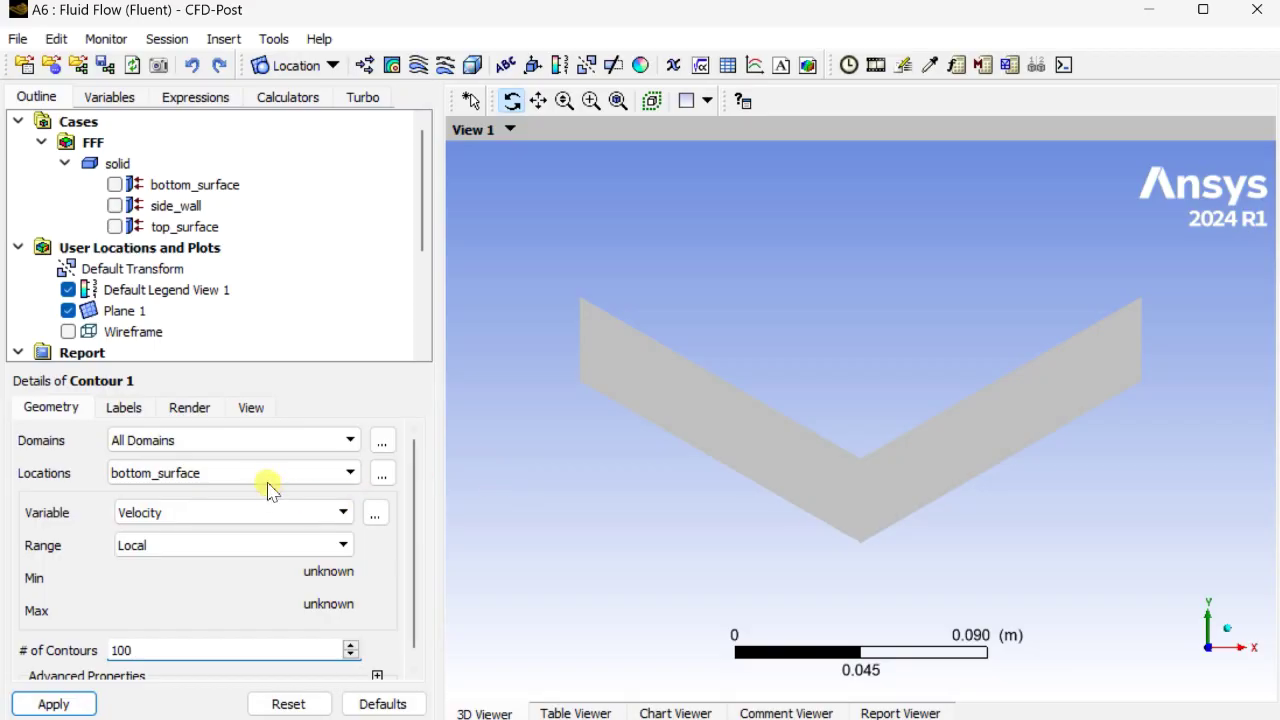
Step: Place the velocity contour on Plane 1 and apply it
left_click(260, 474)
key("Escape")
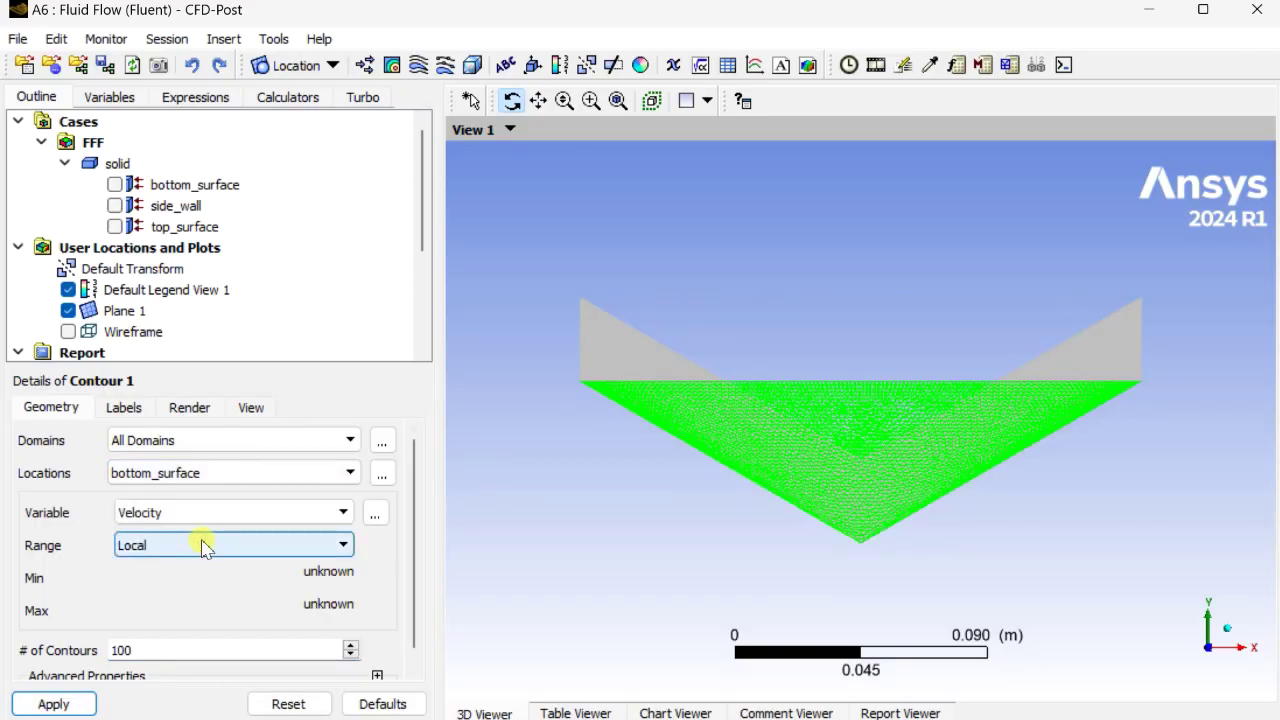
left_click(210, 473)
left_click(180, 534)
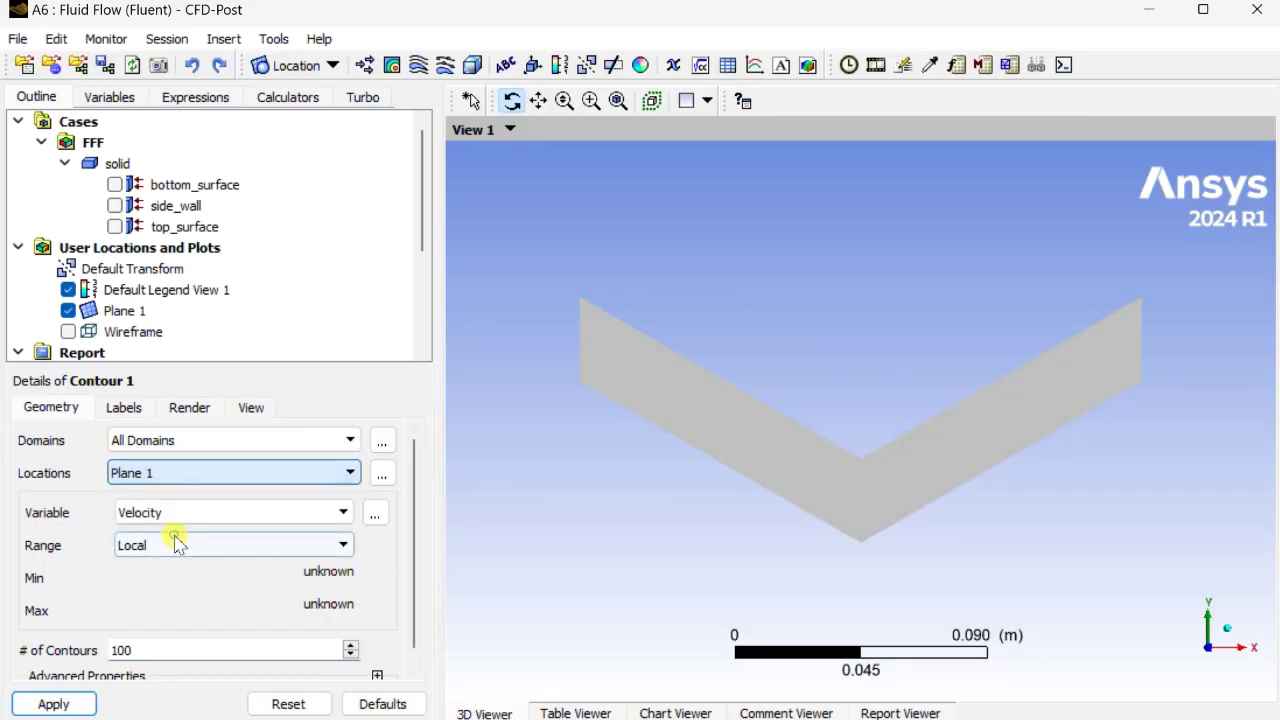
left_click(50, 704)
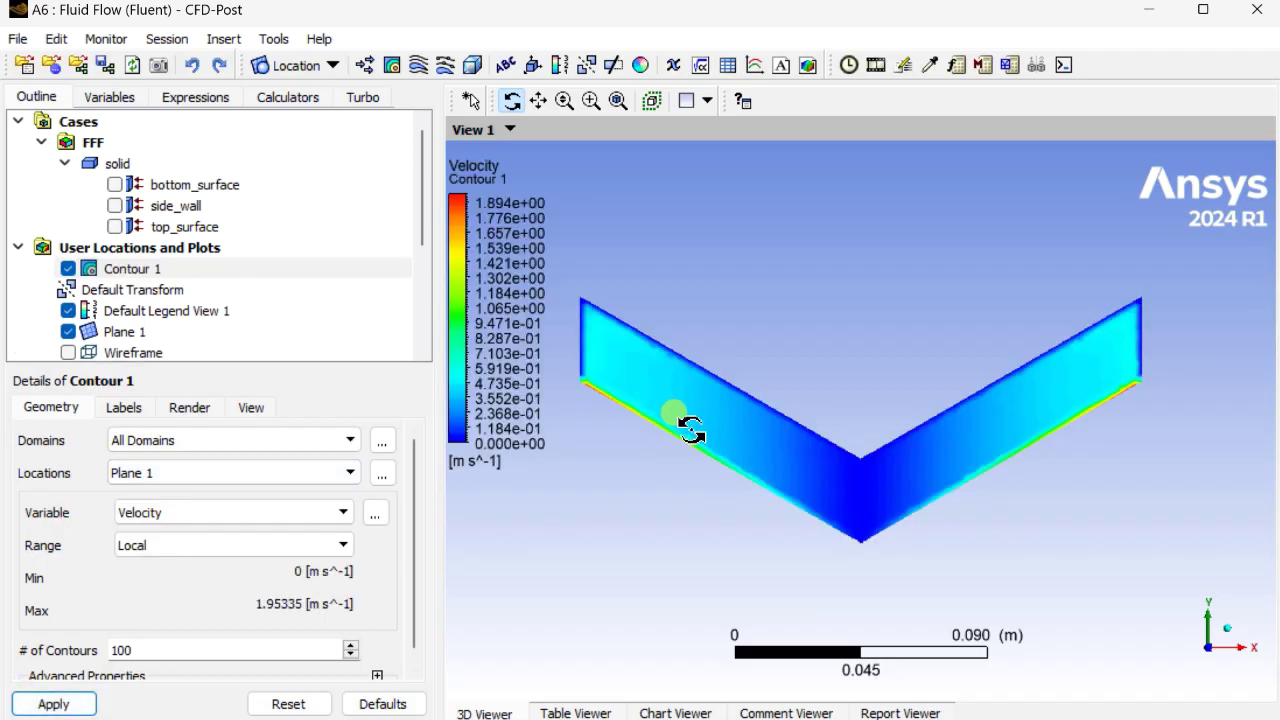
left_click(165, 312)
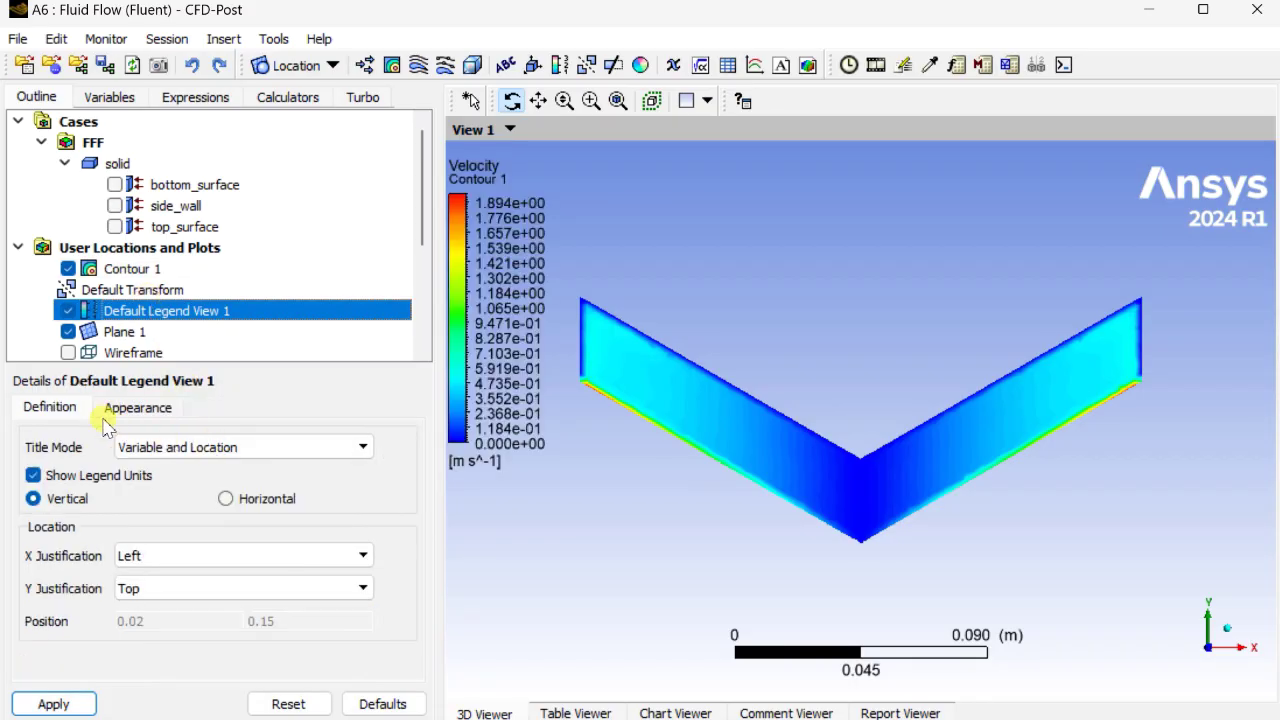
Step: Format the velocity legend labels as Fixed notation with 4 decimal places
left_click(118, 410)
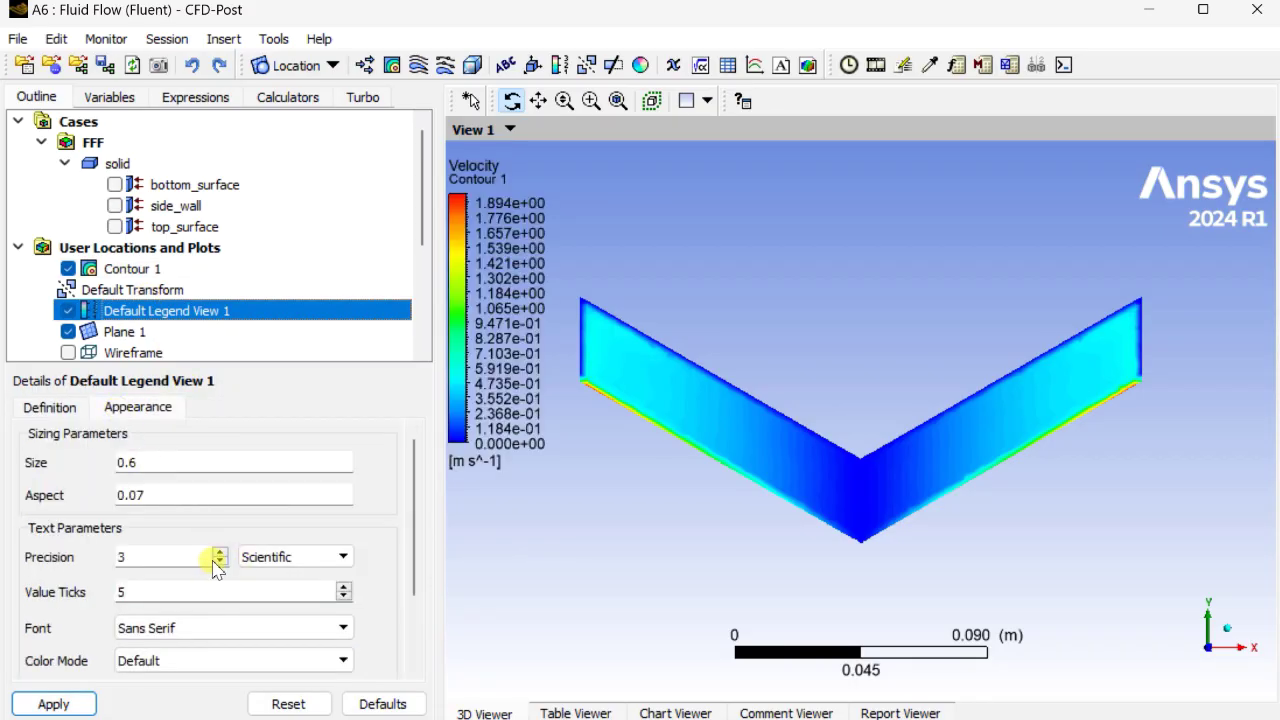
left_click(258, 557)
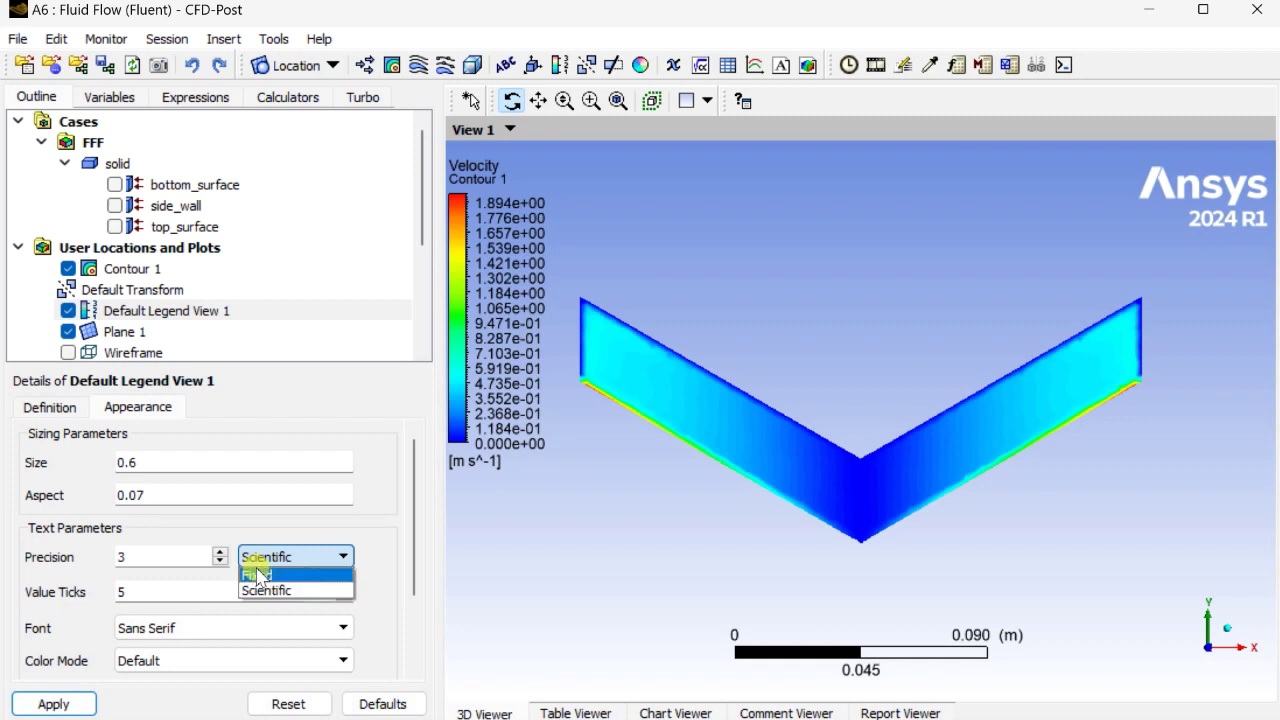
left_click(258, 575)
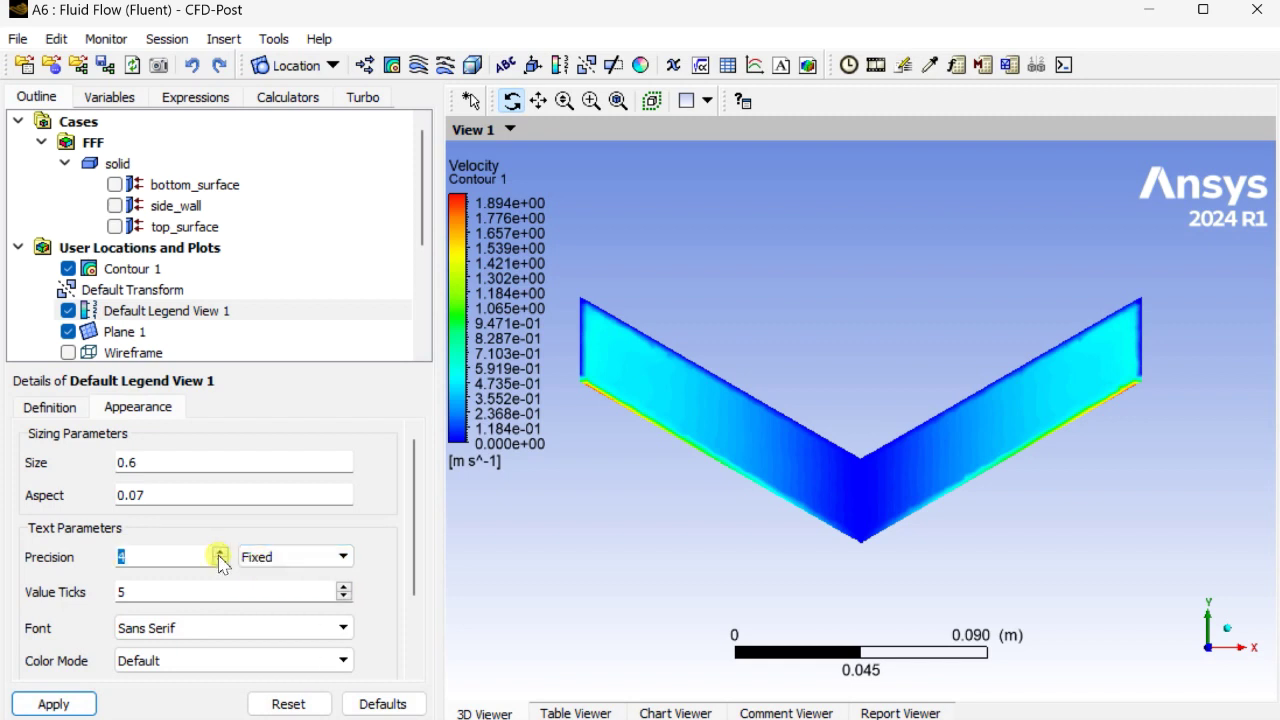
left_click(52, 703)
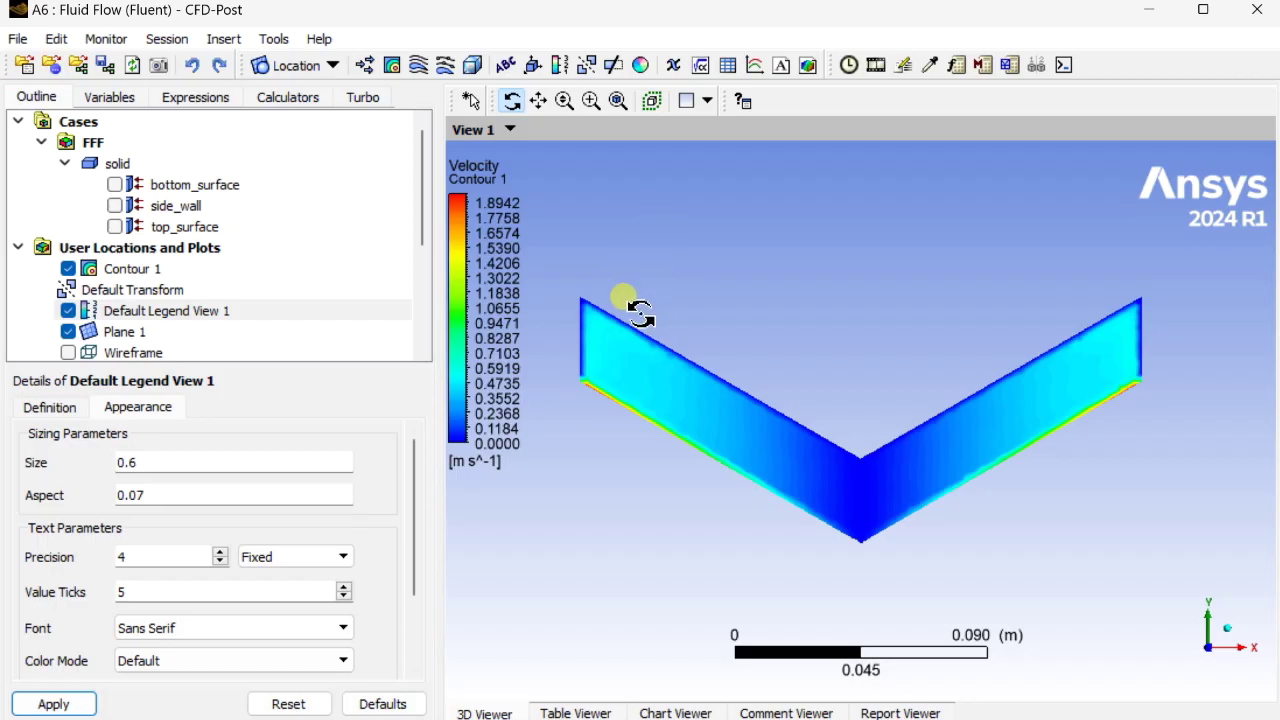
left_click(131, 272)
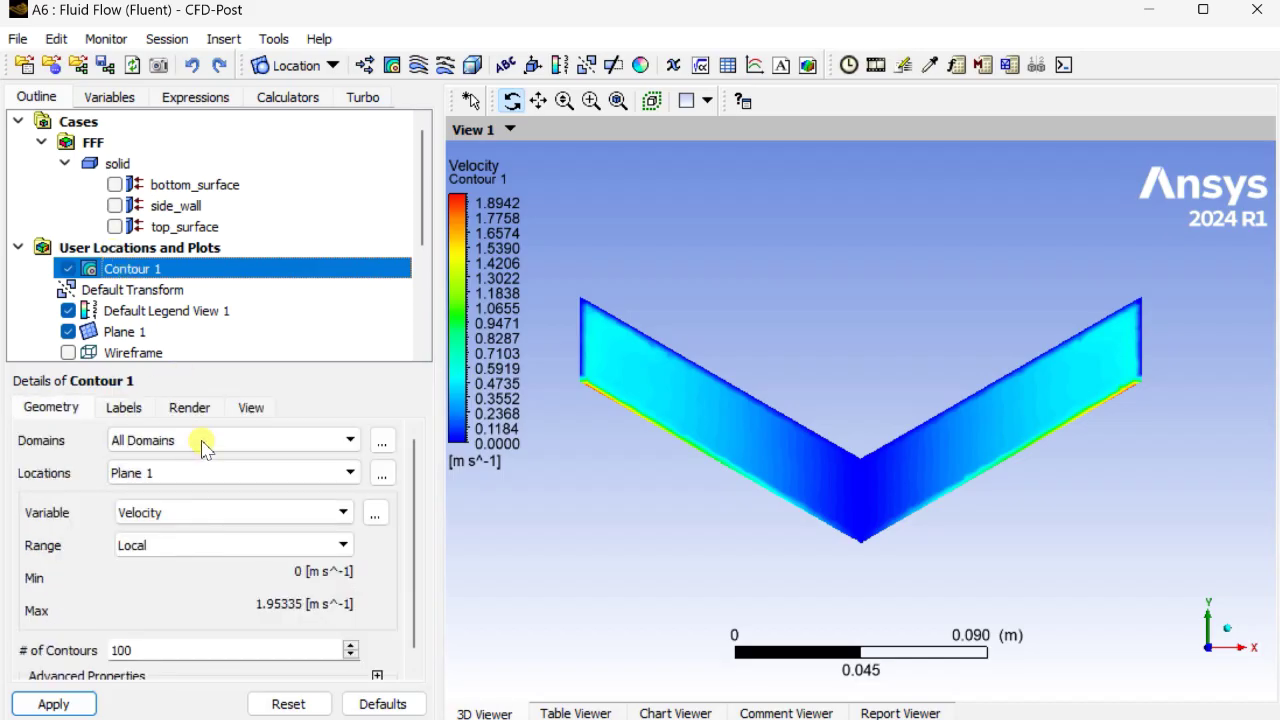
Step: Switch Contour 1's variable from Velocity to Temperature
left_click(189, 513)
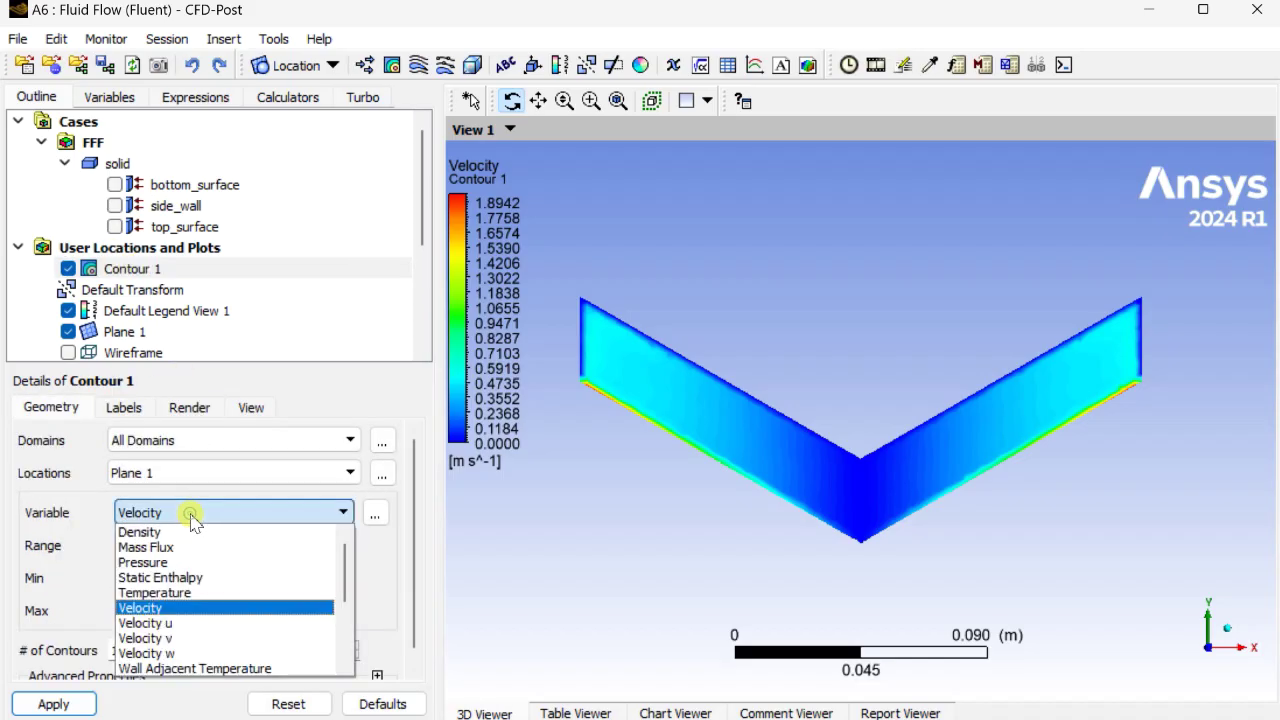
left_click(188, 595)
left_click(62, 700)
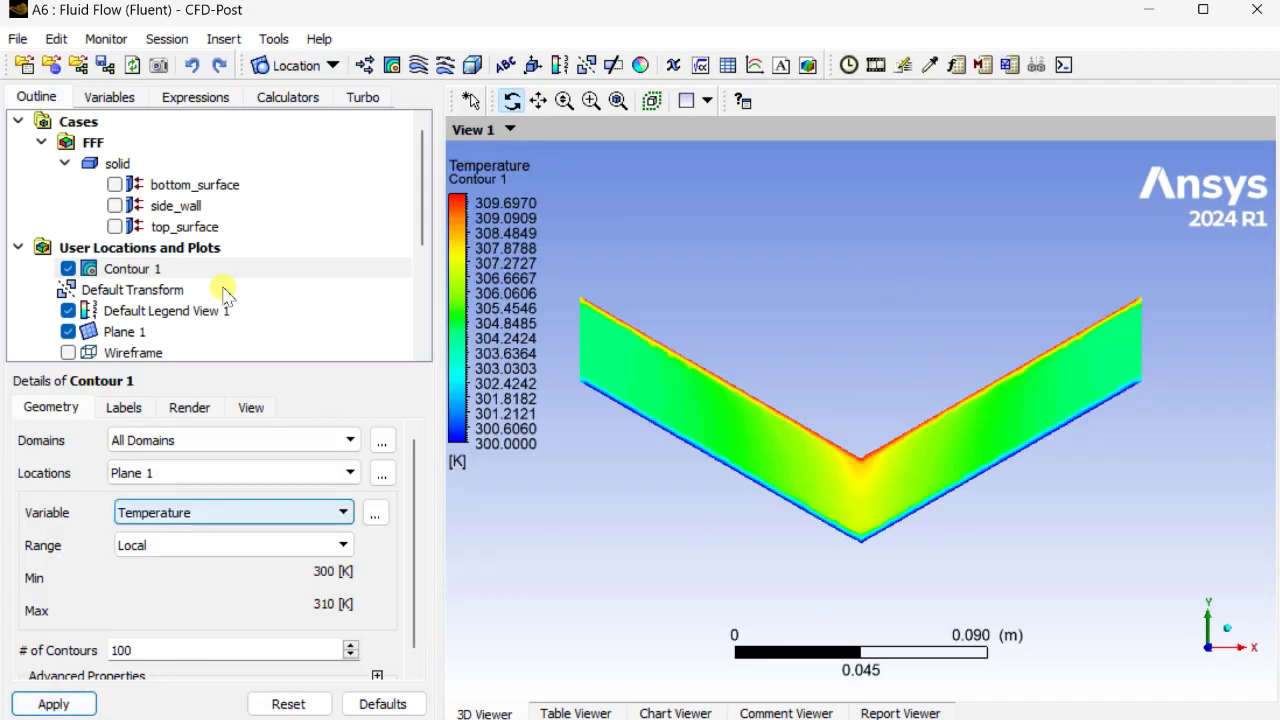
Step: Plot the temperature contour on bottom_surface, side_wall and top_surface
left_click(383, 474)
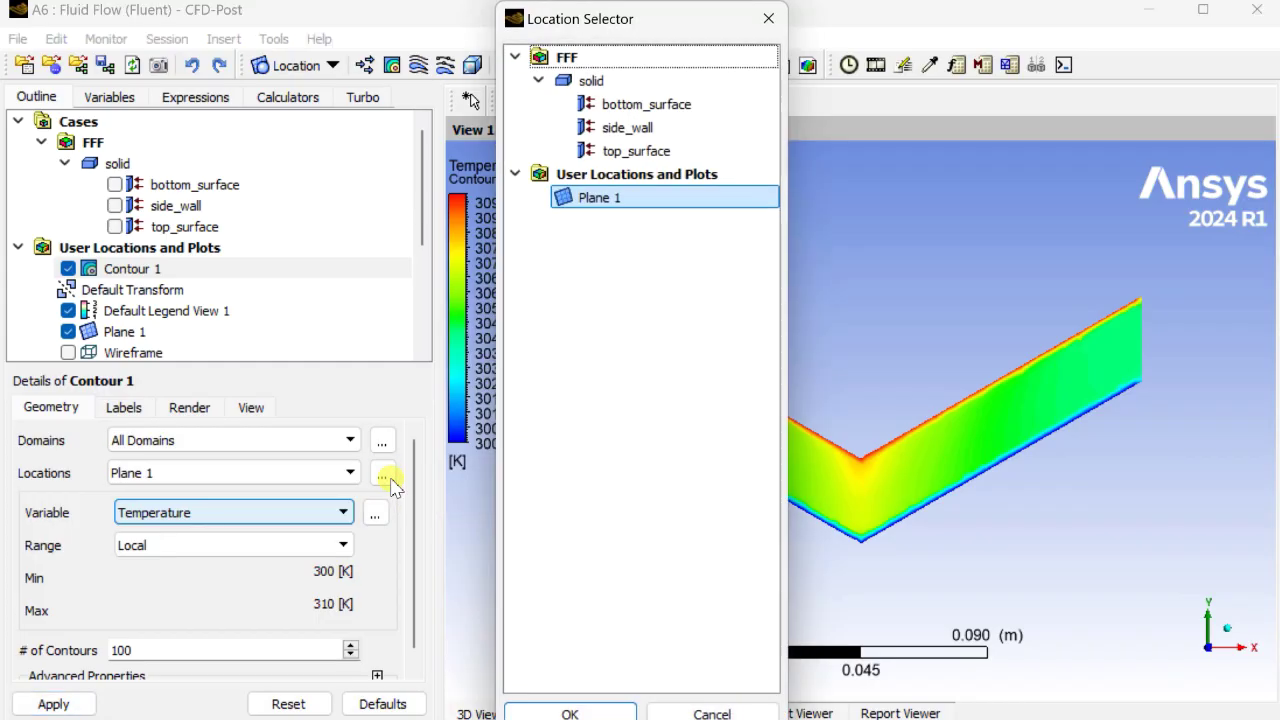
left_click(643, 106)
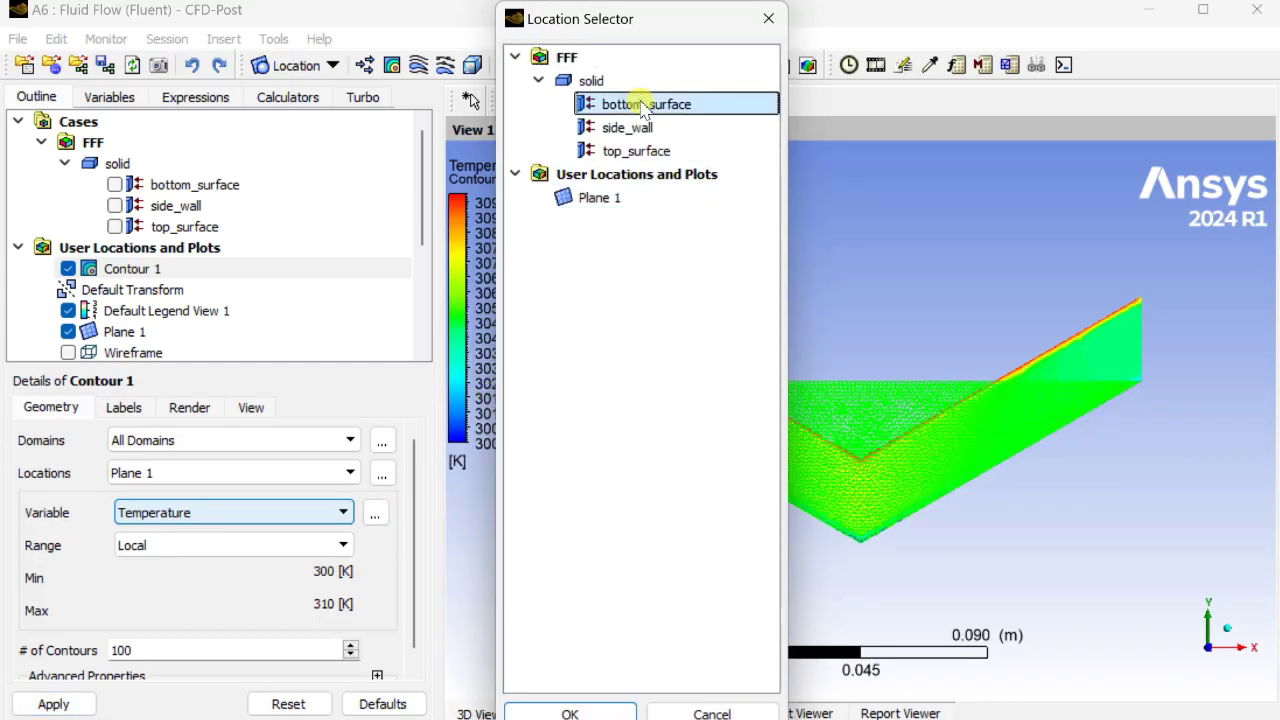
left_click(636, 151, "shift")
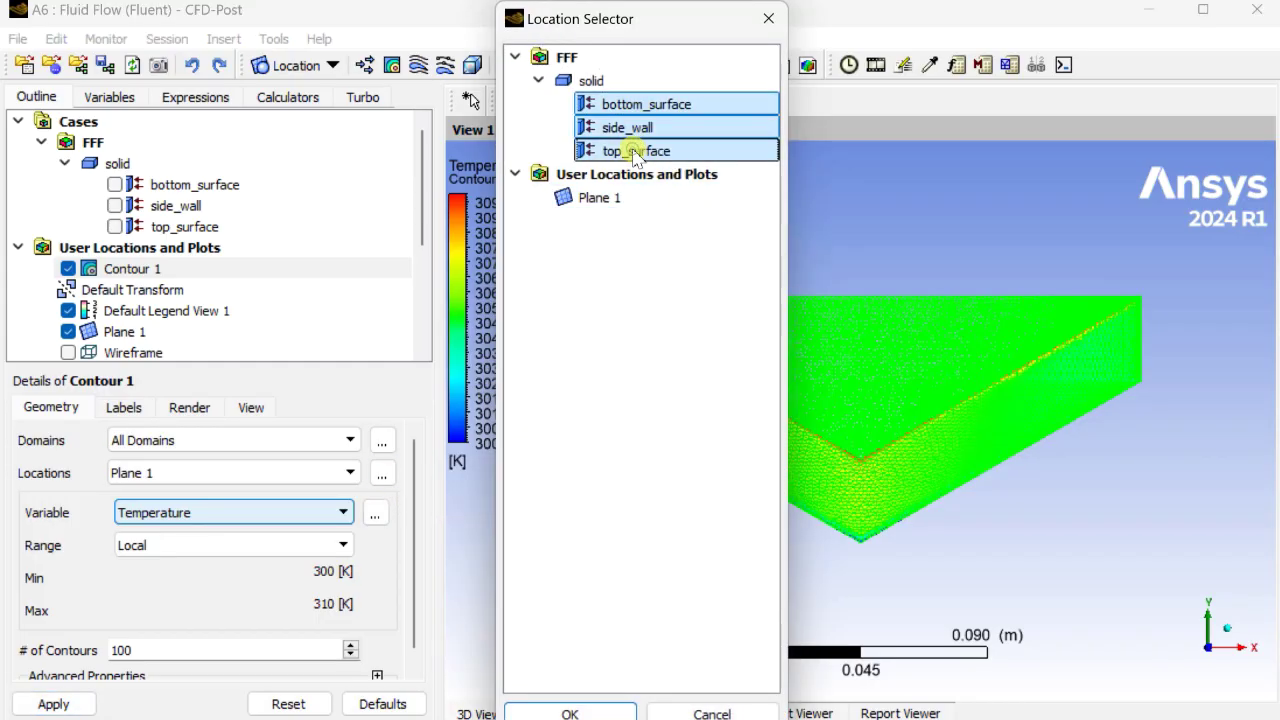
left_click(570, 714)
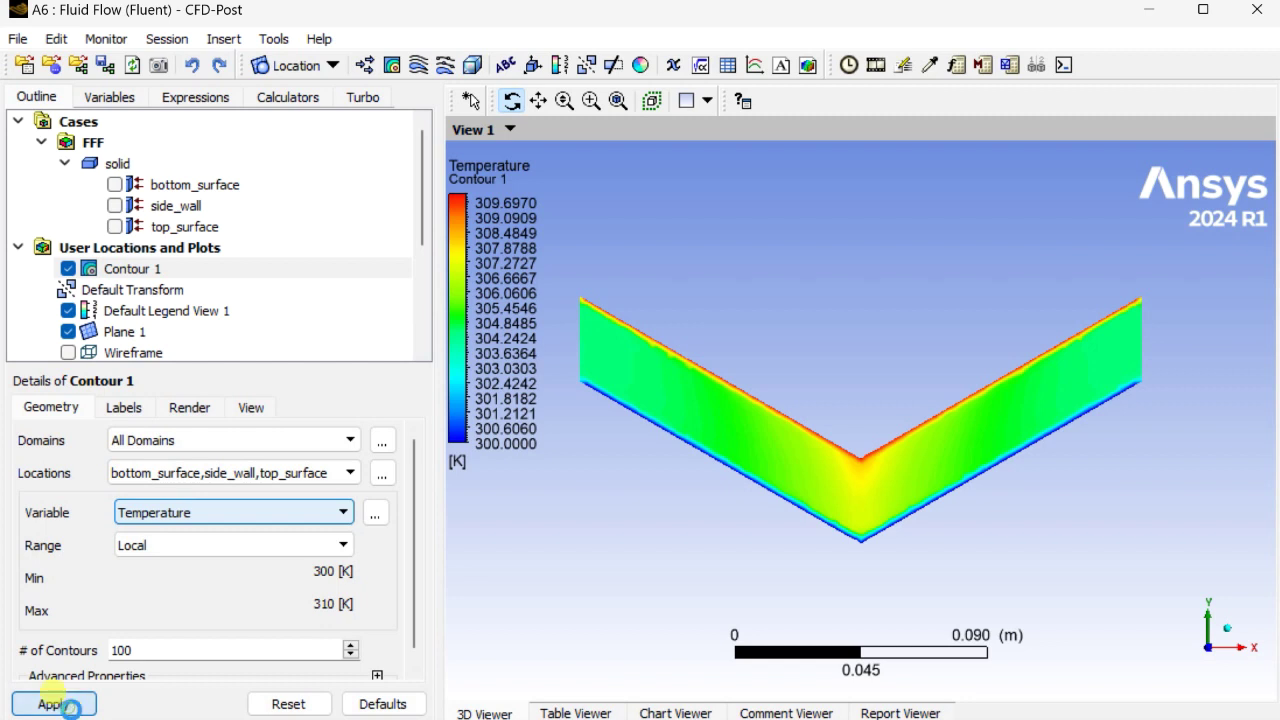
left_click_drag(830, 332, 830, 334)
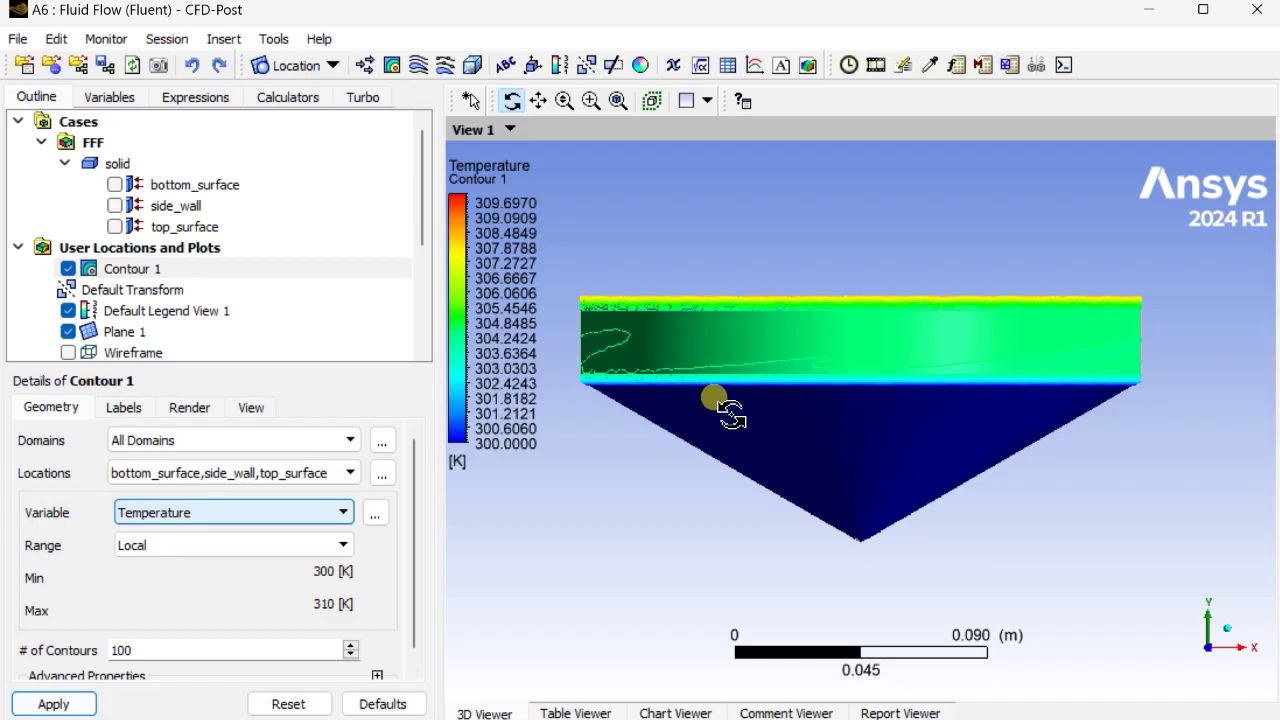
Step: Orbit the model to inspect the hot top face near 309.7 K and the 300 K cone underside
left_click_drag(717, 400, 671, 229)
left_click_drag(795, 411, 742, 384)
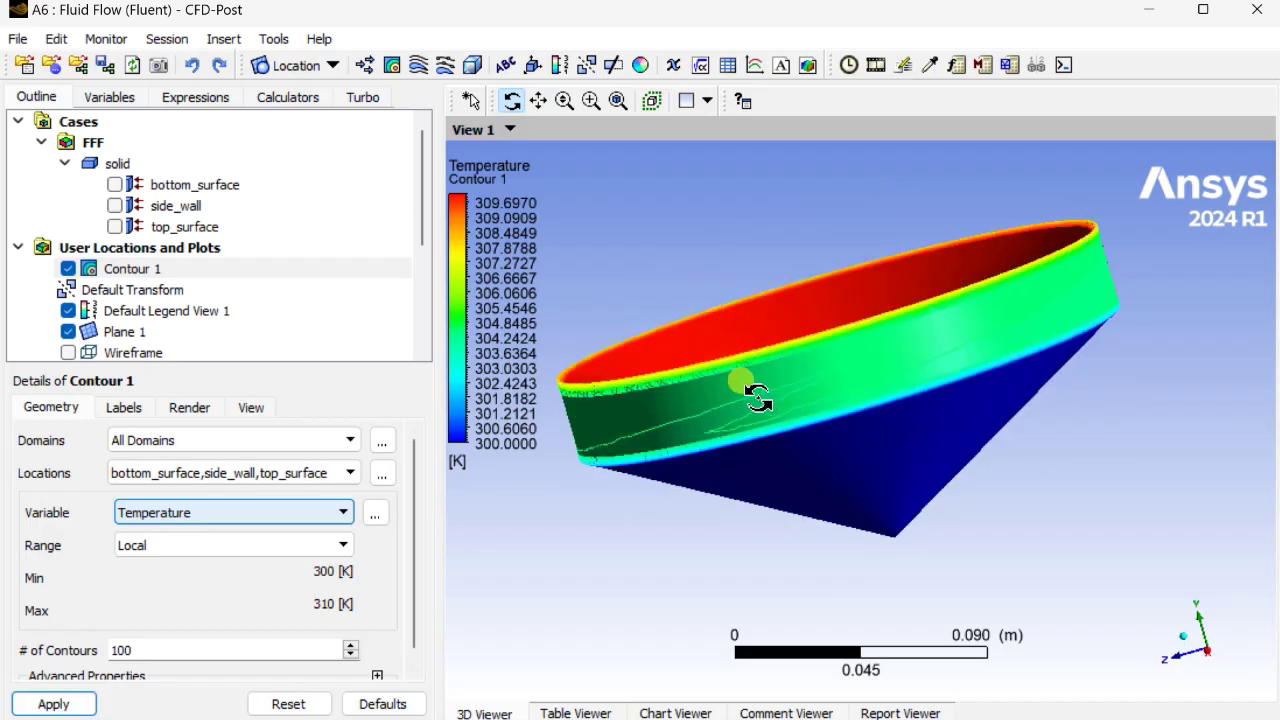
Step: Set Contour 1 back to Velocity on the three surfaces, spanning 0 to 1.8951 m/s
left_click(316, 514)
left_click(190, 609)
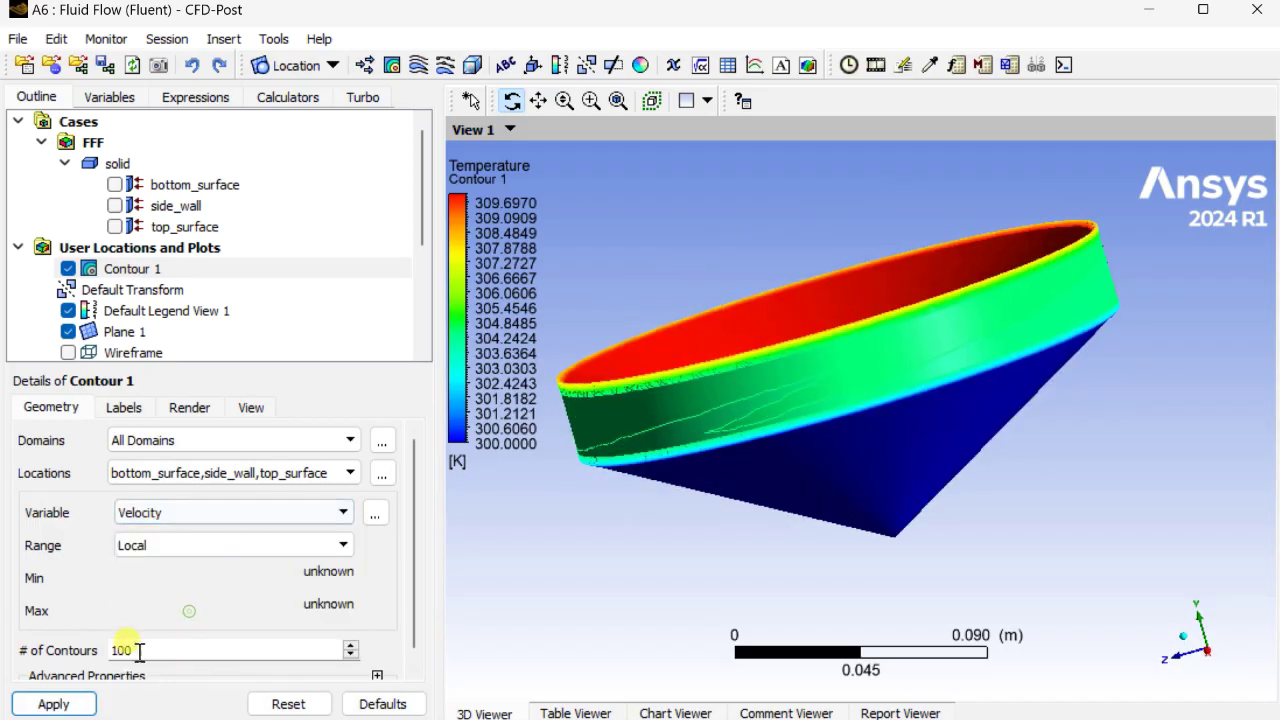
left_click(54, 704)
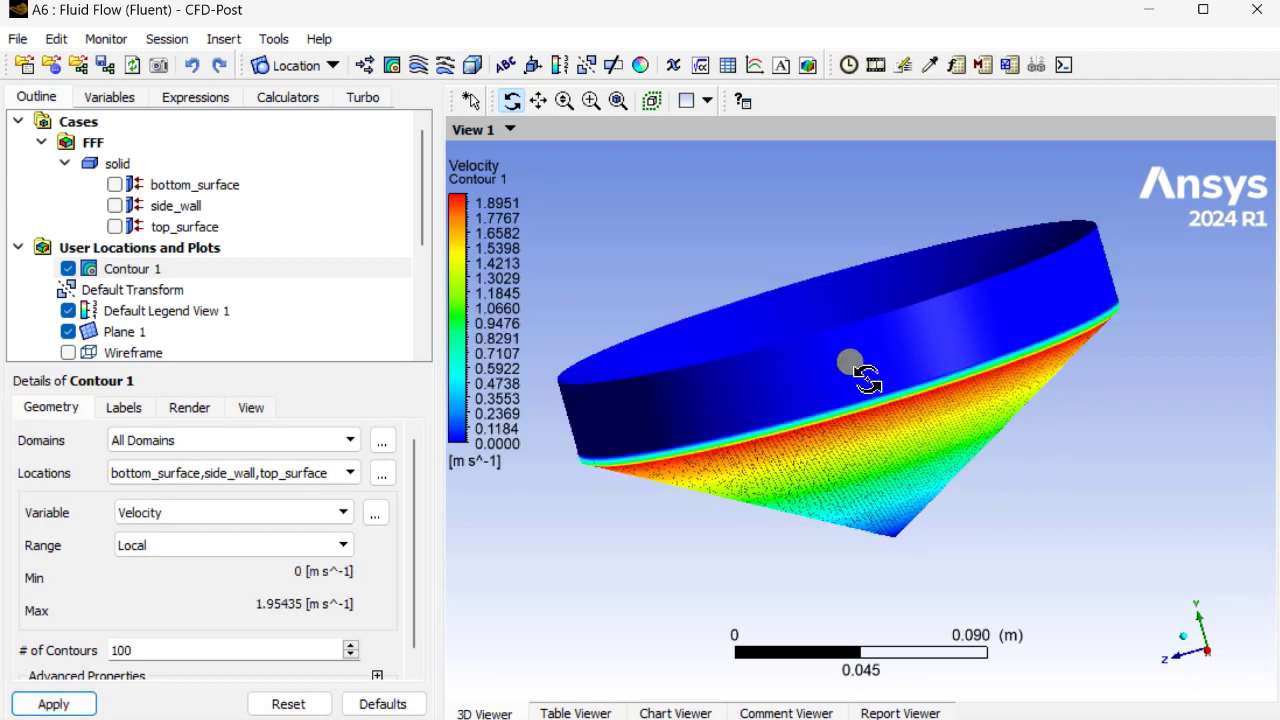
left_click_drag(863, 363, 837, 340)
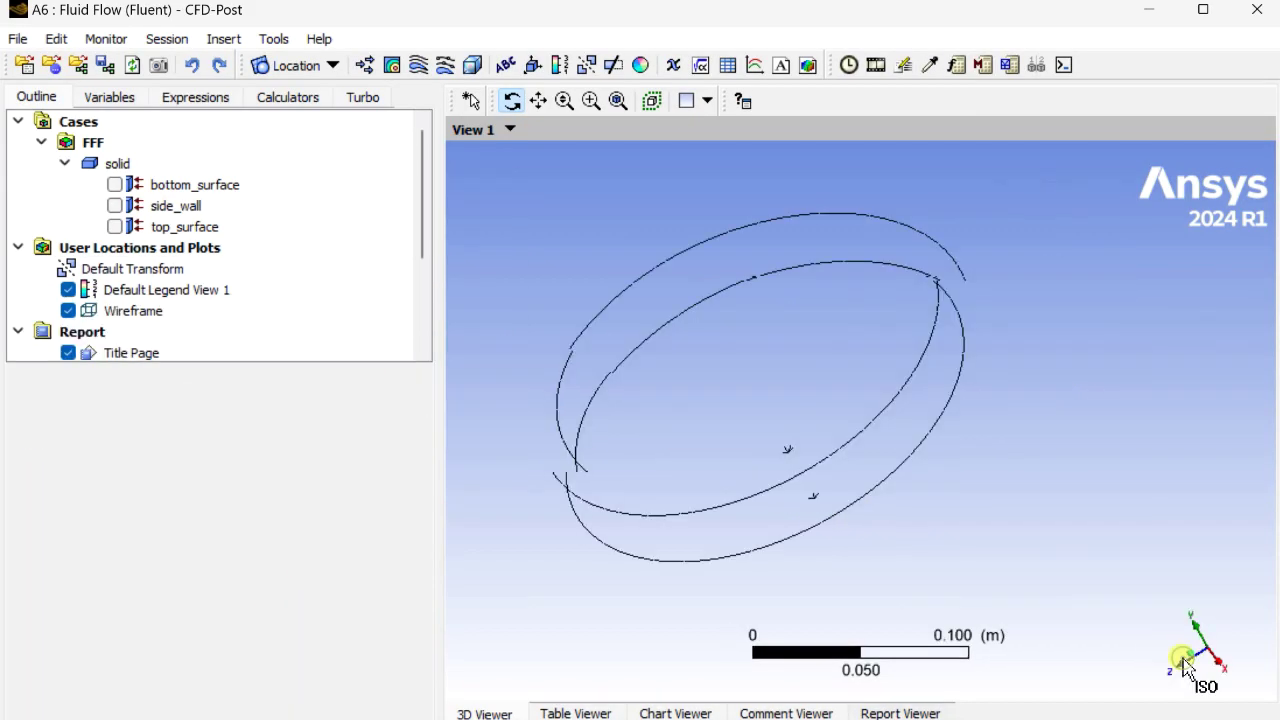
Step: Add Streamline 1 seeded from the solid domain with 25 vertex points
left_click(1183, 662)
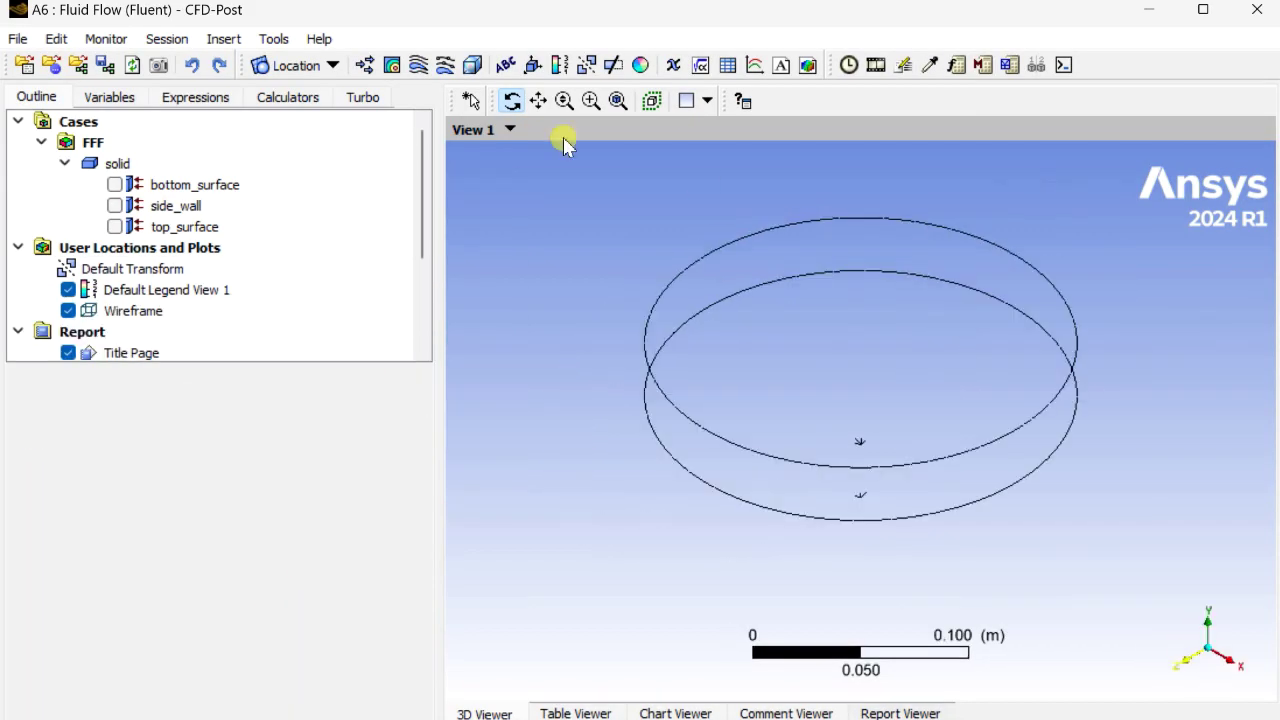
left_click(419, 66)
left_click(480, 163)
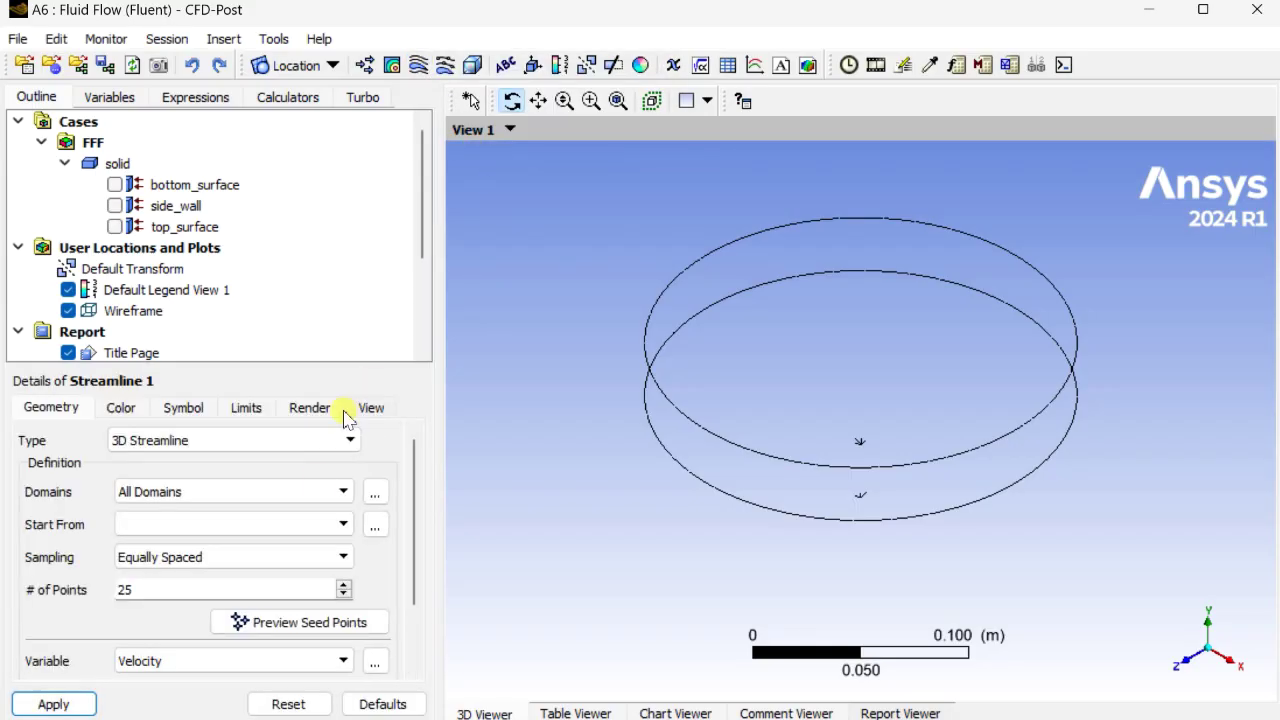
left_click(310, 530)
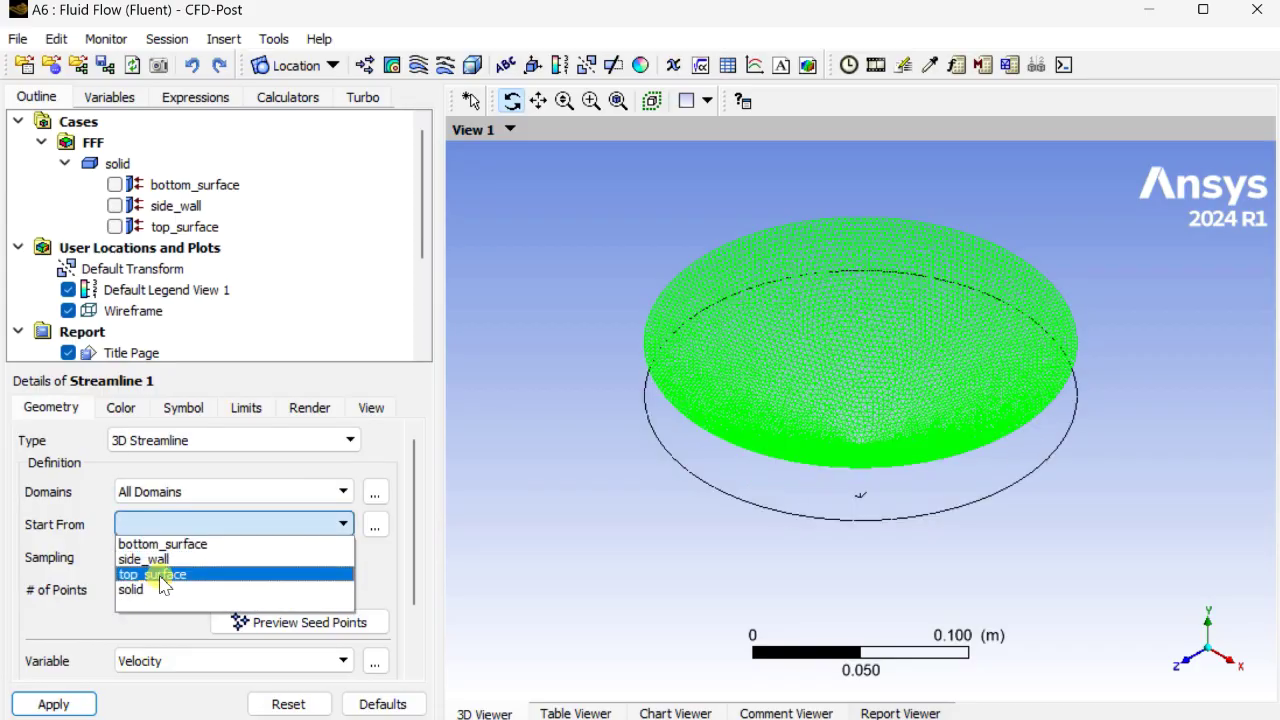
left_click(159, 590)
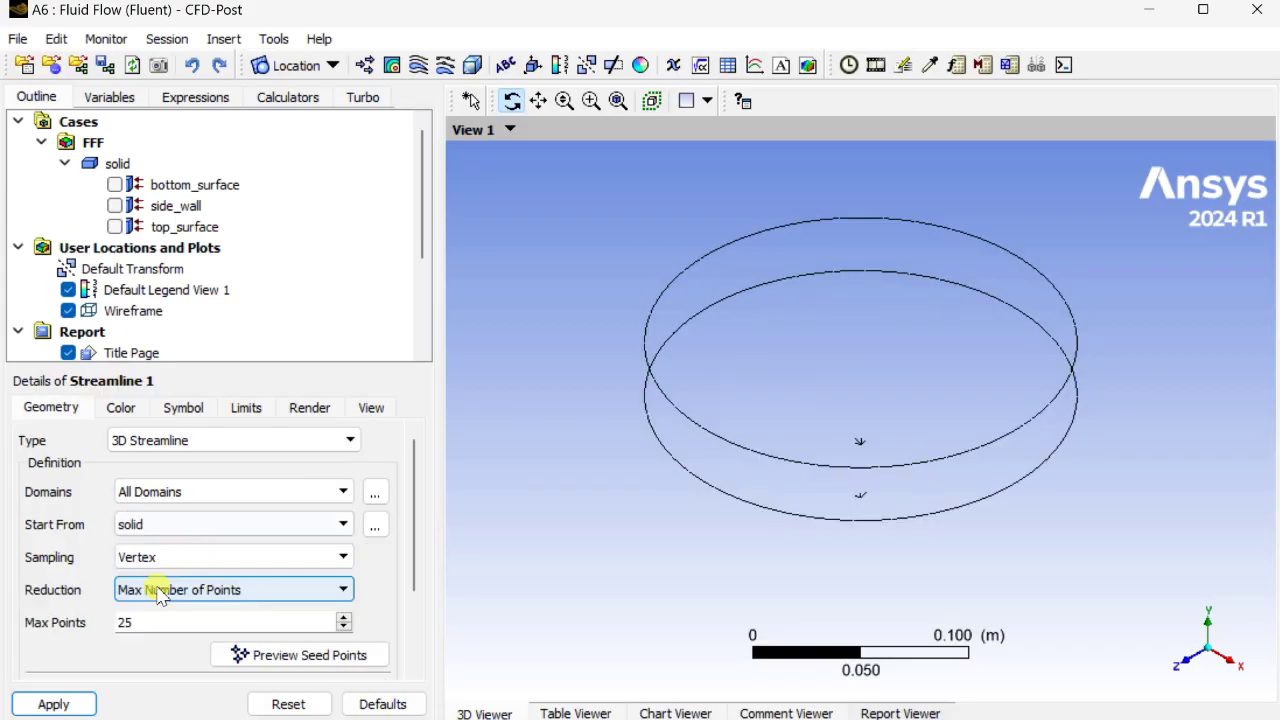
left_click(57, 704)
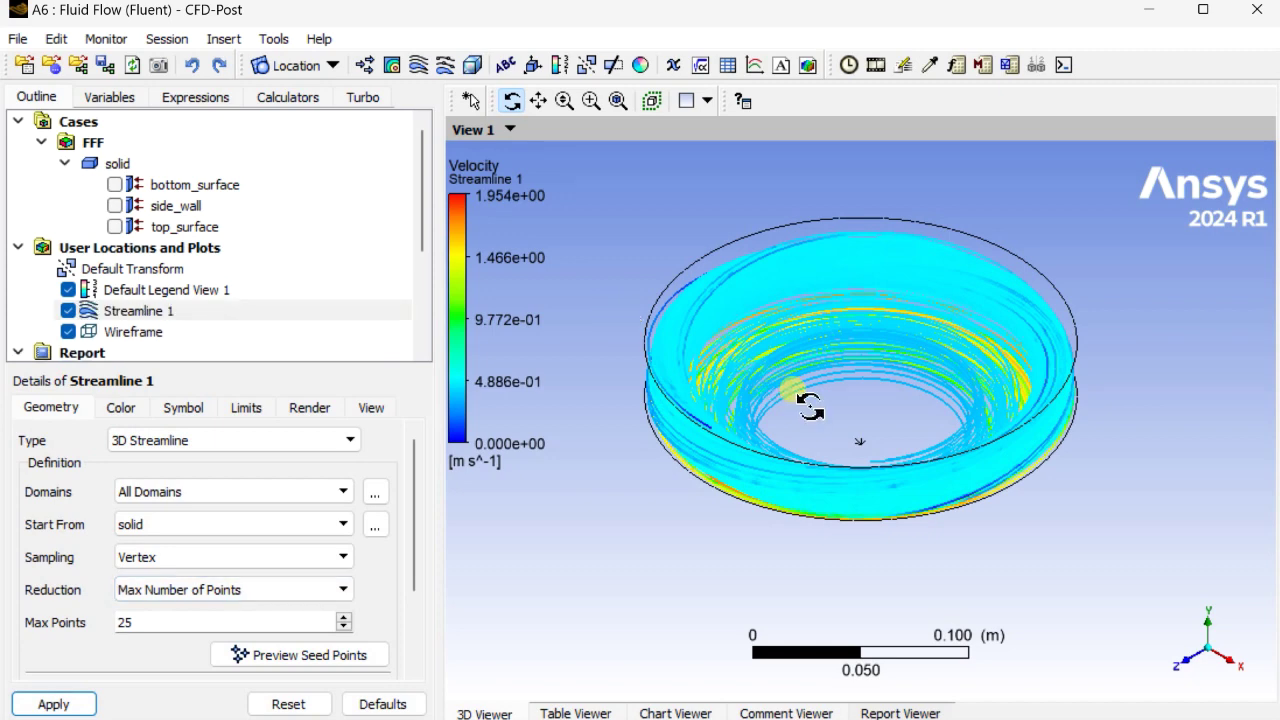
left_click_drag(797, 332, 787, 420)
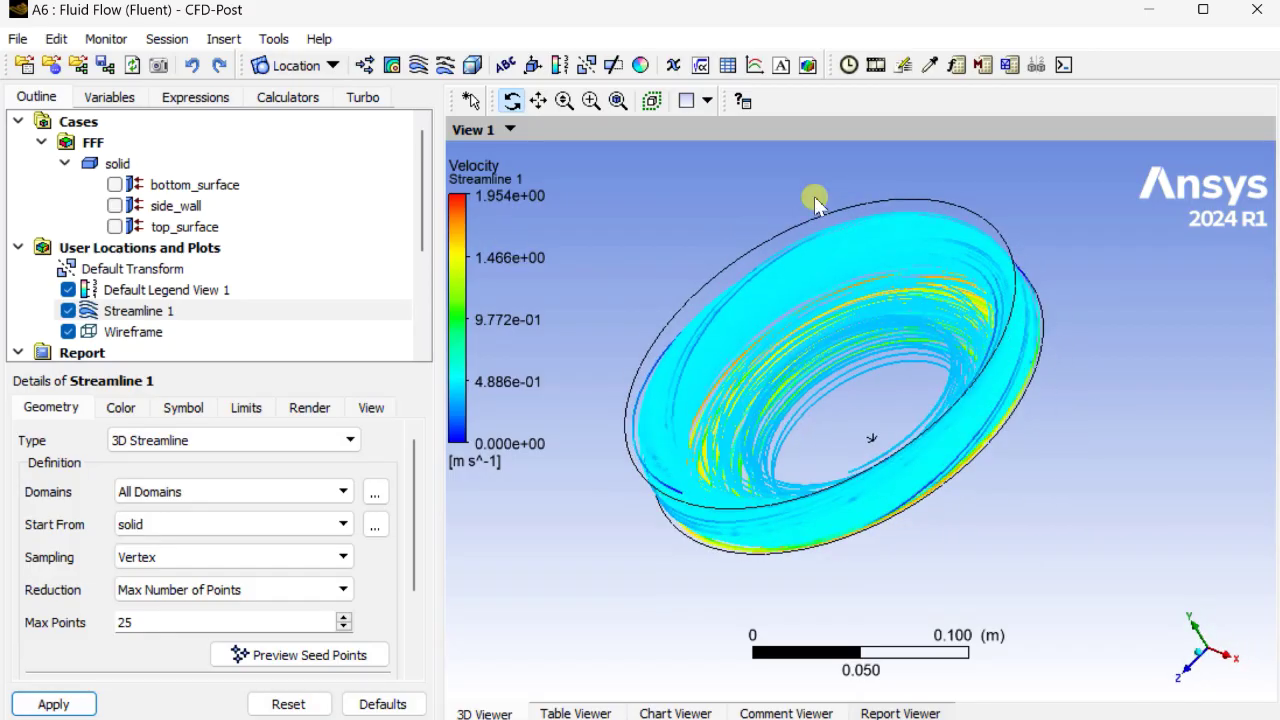